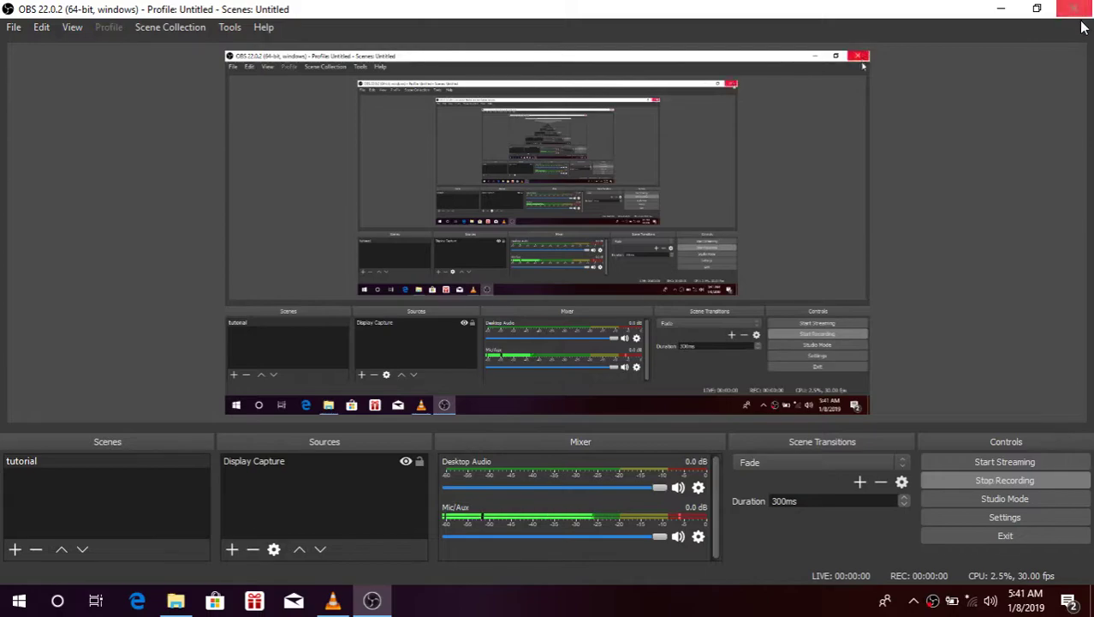
Minimize OBS Studio and refresh the Windows desktop twice from its context menu.
{"action": "left_click", "coordinate": [1001, 10]}
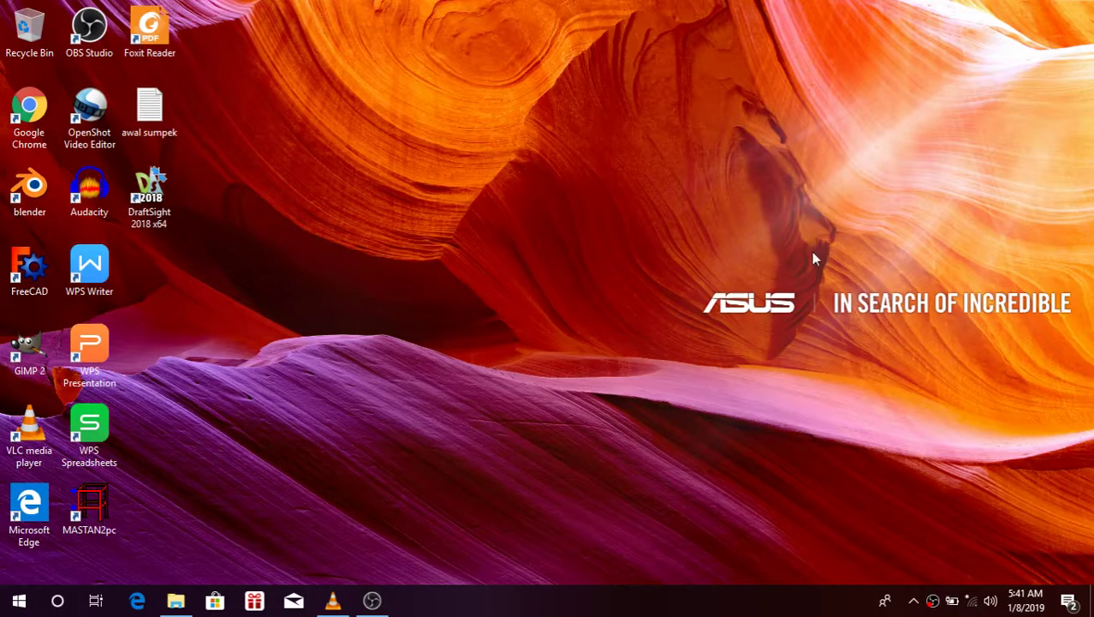
{"action": "right_click", "coordinate": [530, 180]}
{"action": "left_click", "coordinate": [552, 227]}
{"action": "right_click", "coordinate": [571, 190]}
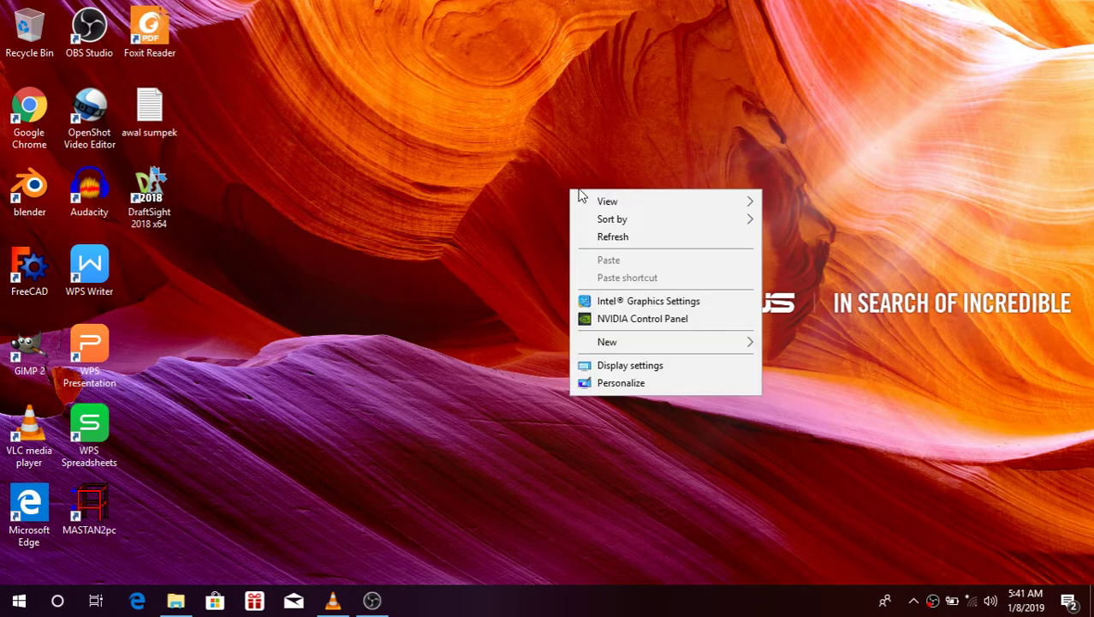
{"action": "left_click", "coordinate": [608, 236]}
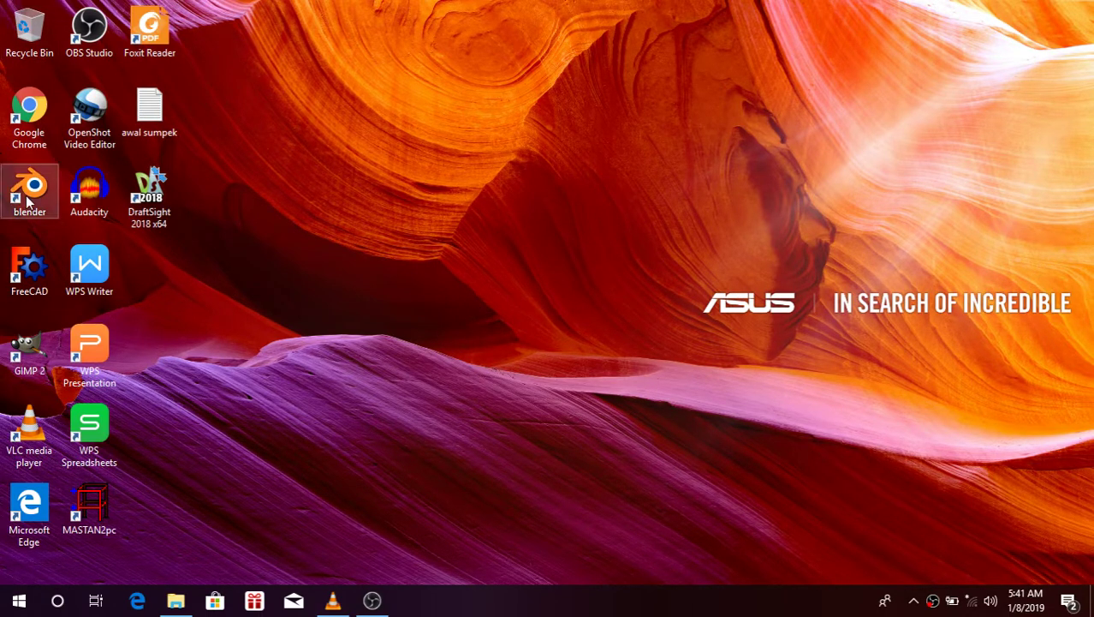
Launch FreeCAD 0.17 from its desktop shortcut.
{"action": "double_click", "coordinate": [38, 285]}
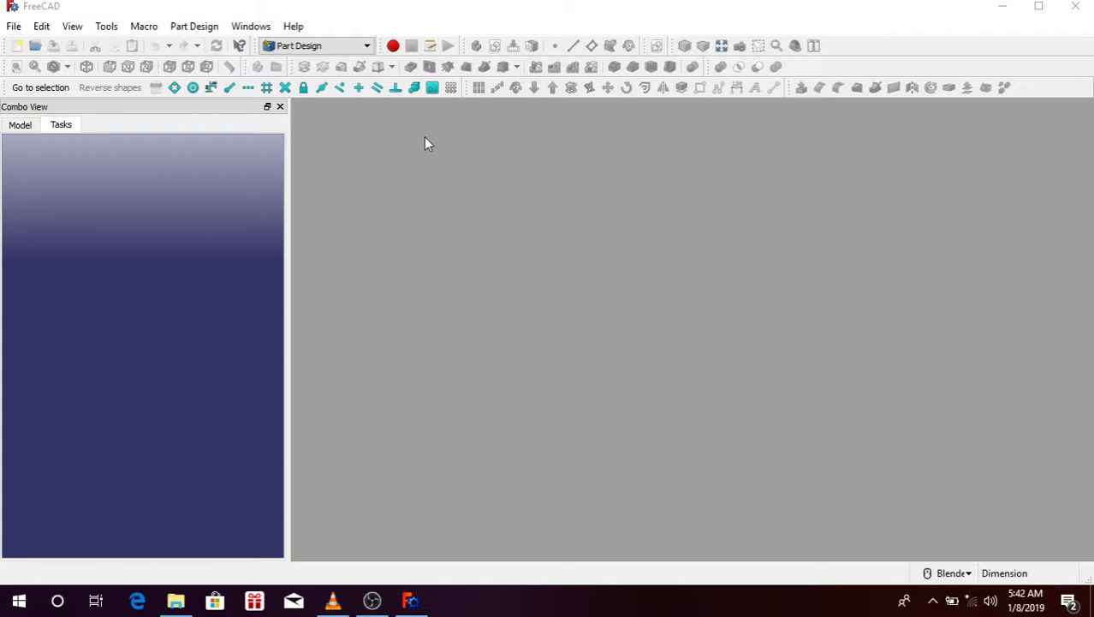
Create a new empty Unnamed document from the File menu.
{"action": "left_click", "coordinate": [14, 26]}
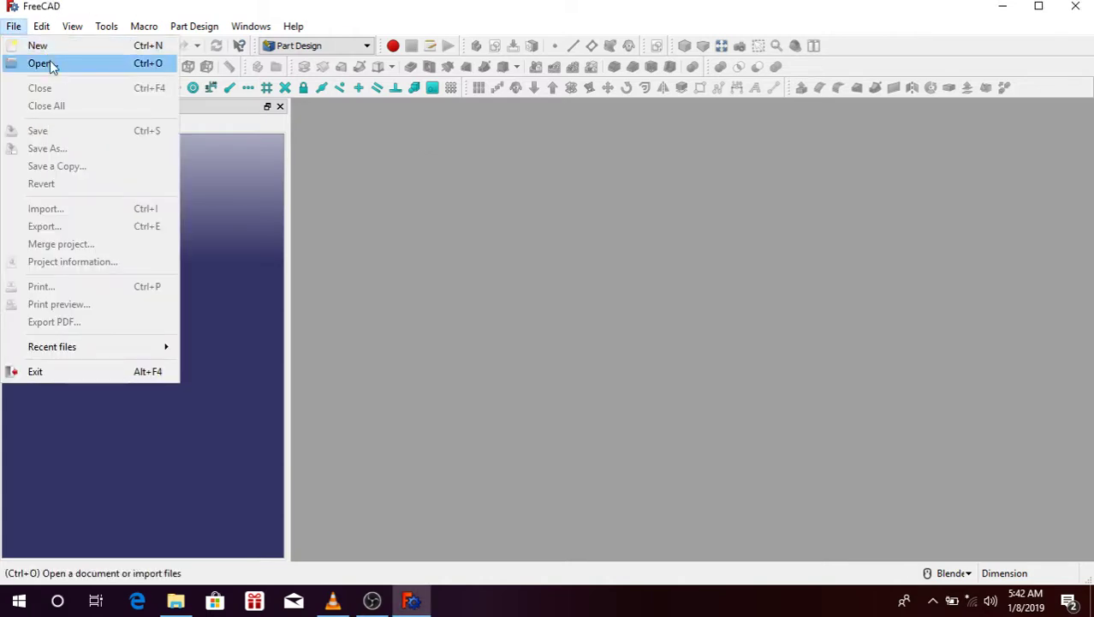
{"action": "left_click", "coordinate": [43, 51]}
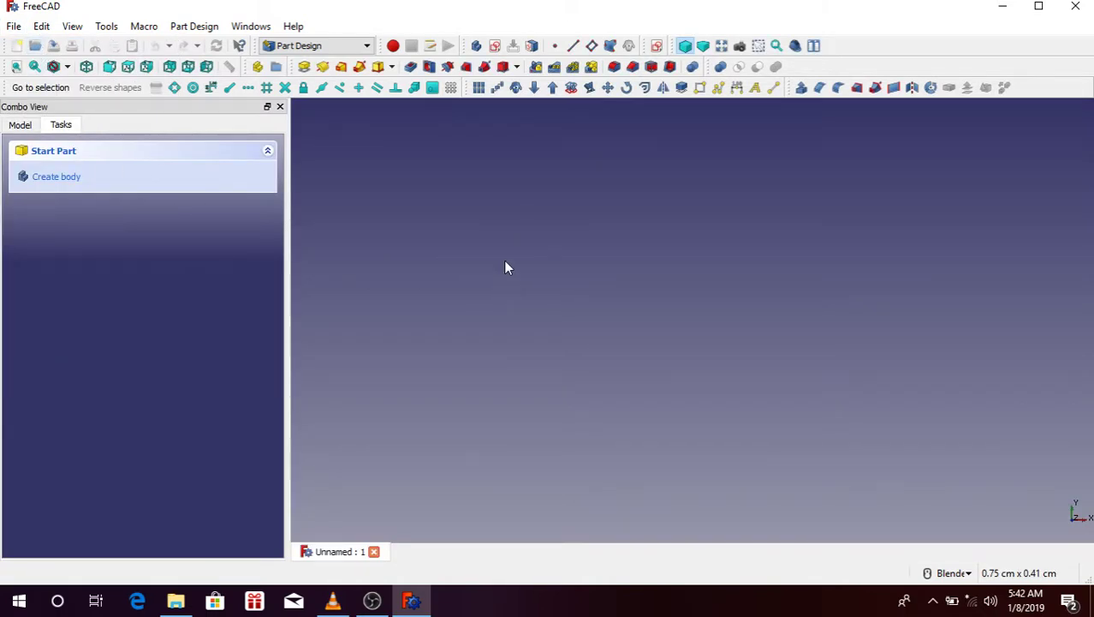
{"action": "left_click", "coordinate": [14, 27]}
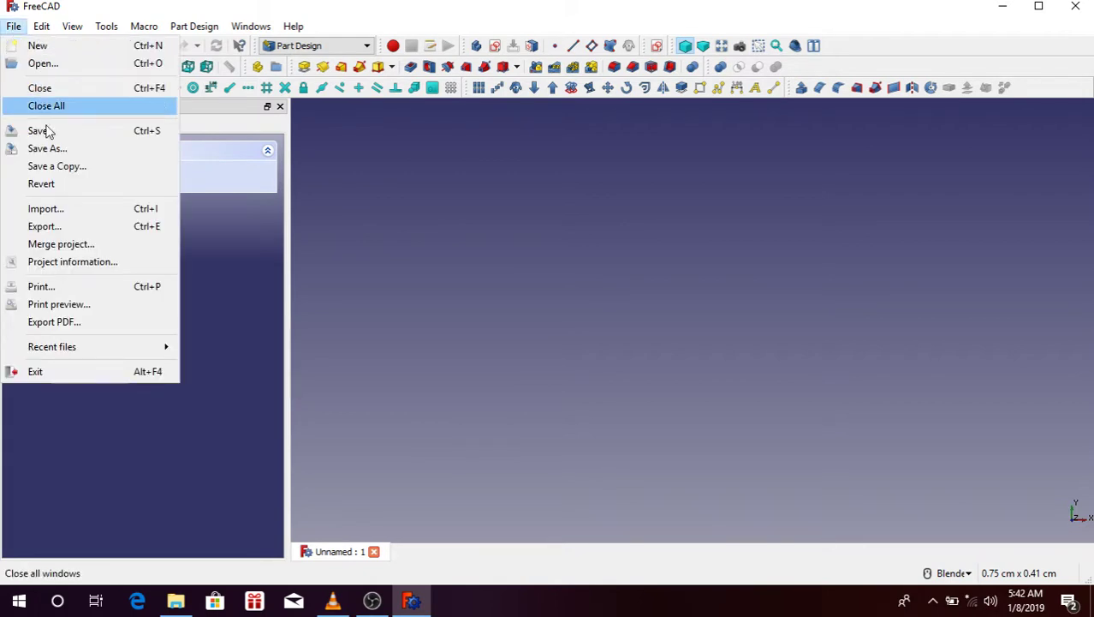
Bring up the Open document dialog and browse the folders of the DATA (D:) drive.
{"action": "left_click", "coordinate": [60, 63]}
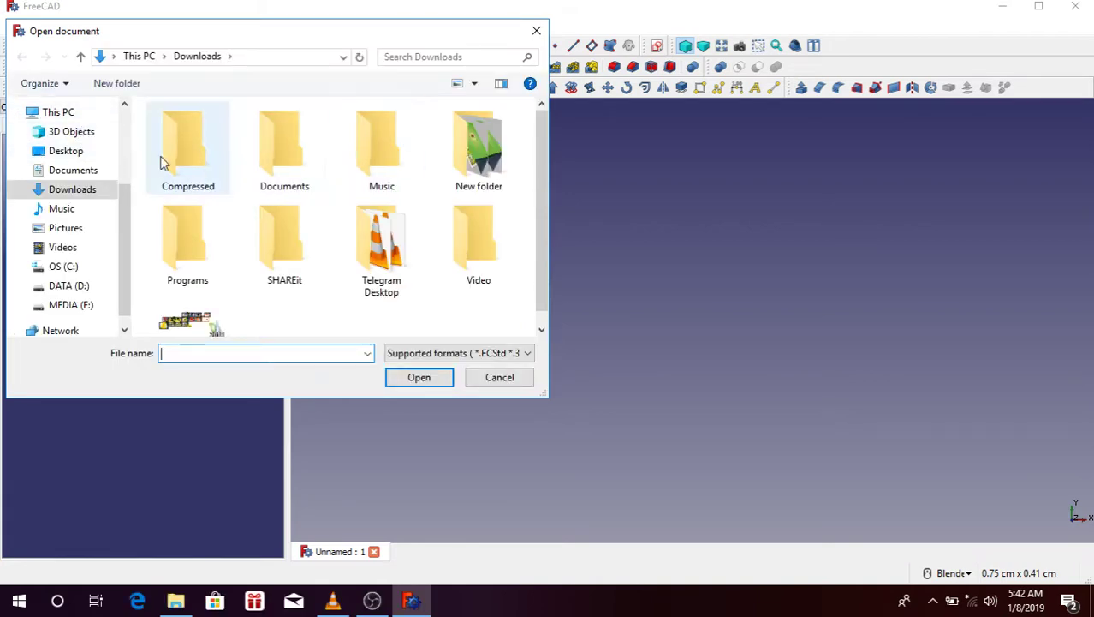
{"action": "left_click", "coordinate": [55, 287]}
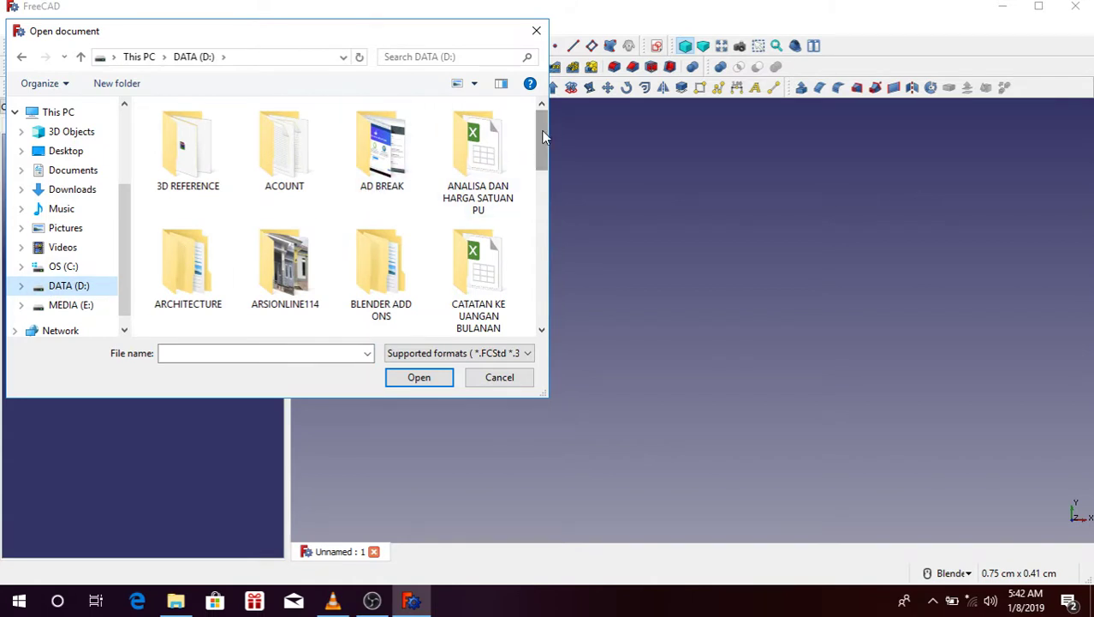
{"action": "scroll", "coordinate": [542, 145], "scroll_direction": "down", "scroll_amount": 3}
{"action": "scroll", "coordinate": [543, 177], "scroll_direction": "up", "scroll_amount": 3}
{"action": "mouse_move", "coordinate": [543, 162]}
{"action": "left_mouse_down"}
{"action": "mouse_move", "coordinate": [545, 250]}
{"action": "mouse_move", "coordinate": [532, 259]}
{"action": "left_mouse_up"}
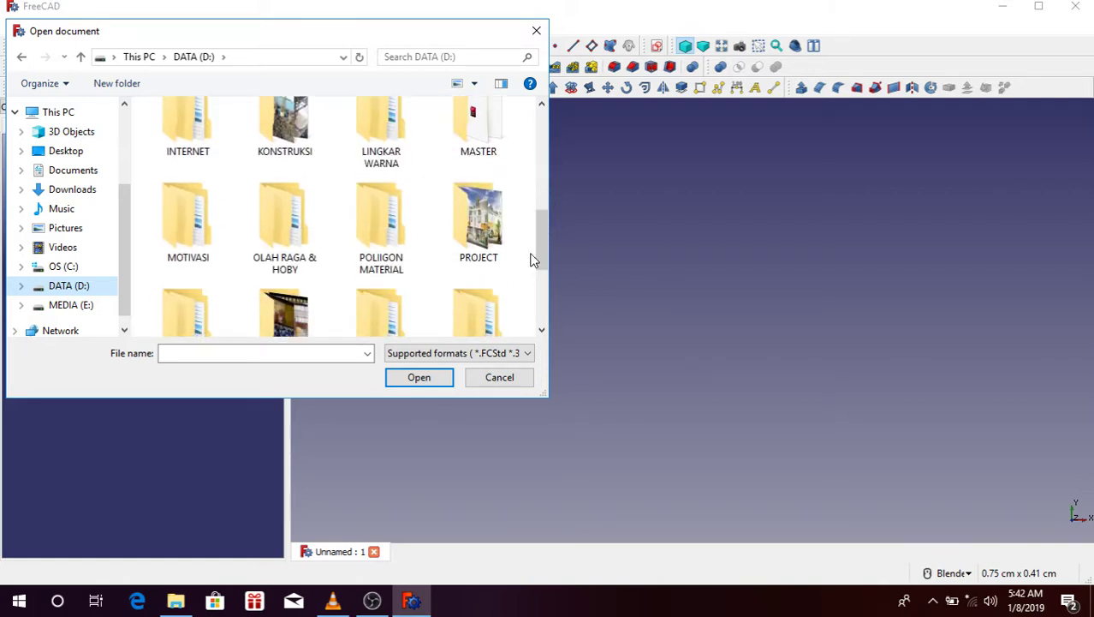
Navigate into PROJECT > 1 PEOJECT 2018 > 1 MODEL LIBRARY, cancelling an accidental folder rename.
{"action": "double_click", "coordinate": [497, 238]}
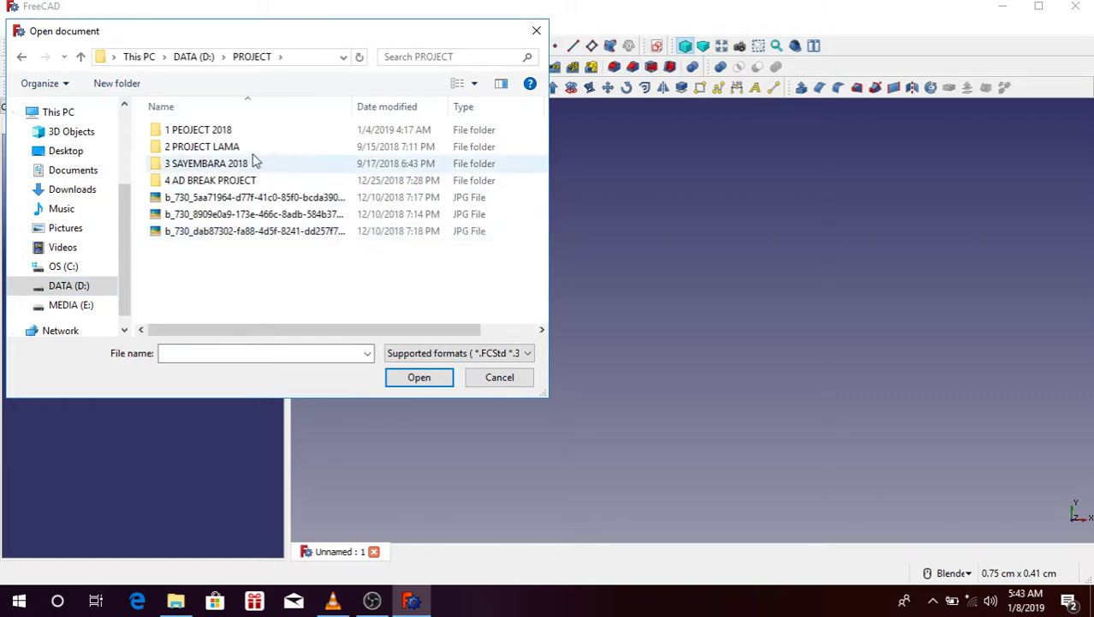
{"action": "double_click", "coordinate": [214, 128]}
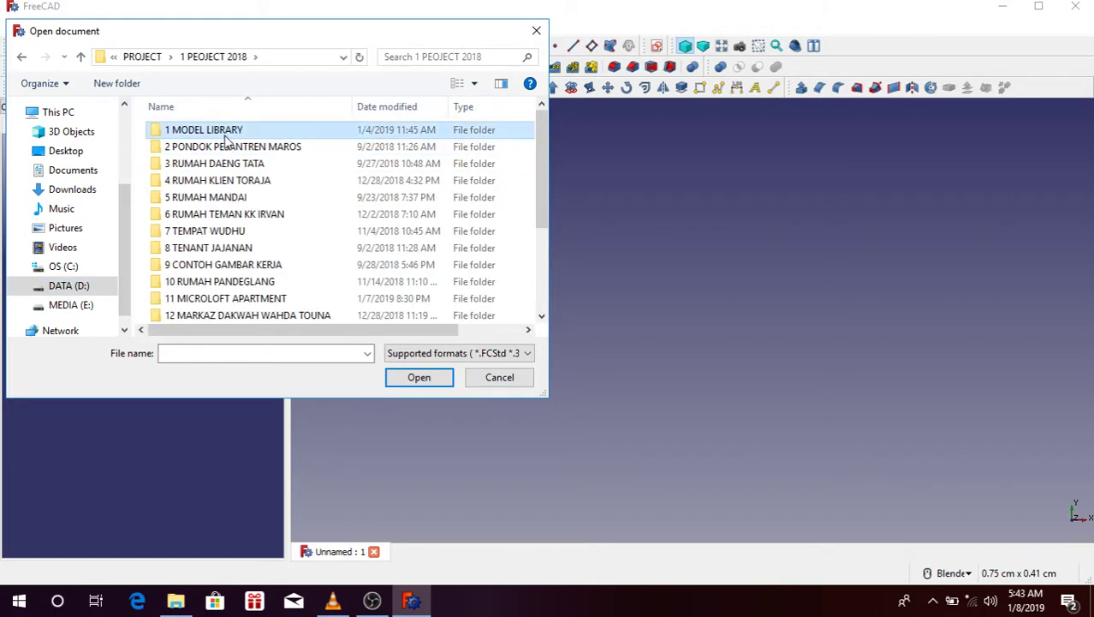
{"action": "double_click", "coordinate": [226, 135]}
{"action": "left_click", "coordinate": [21, 58]}
{"action": "left_click", "coordinate": [190, 131]}
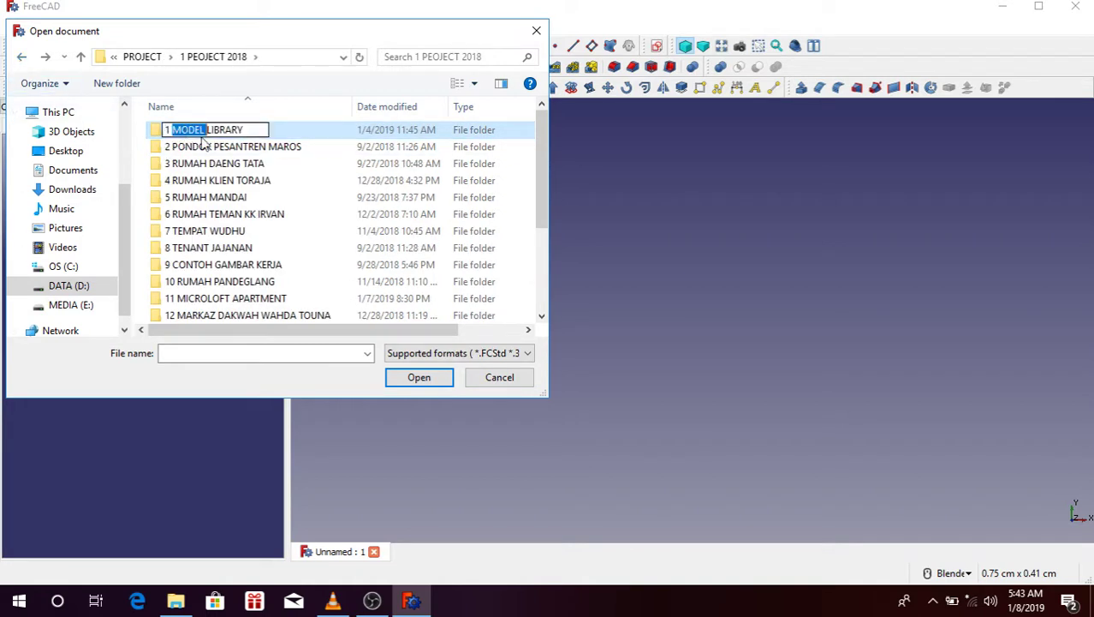
{"action": "left_click", "coordinate": [206, 147]}
{"action": "double_click", "coordinate": [206, 129]}
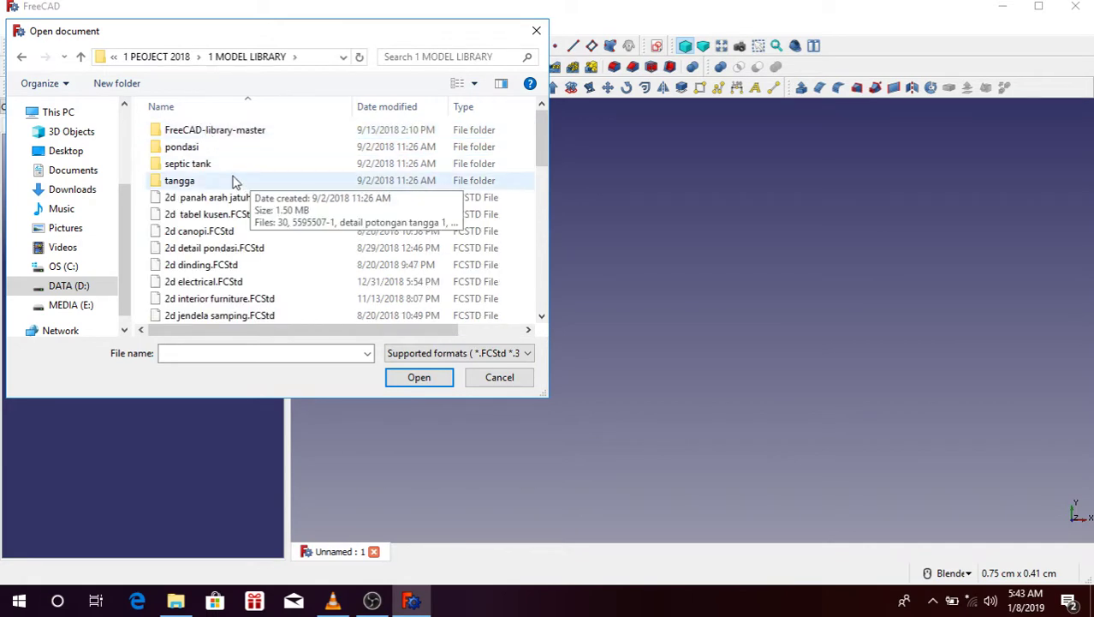
Peek inside the pondasi folder, then return to 1 MODEL LIBRARY and scroll its FCStd files.
{"action": "double_click", "coordinate": [257, 148]}
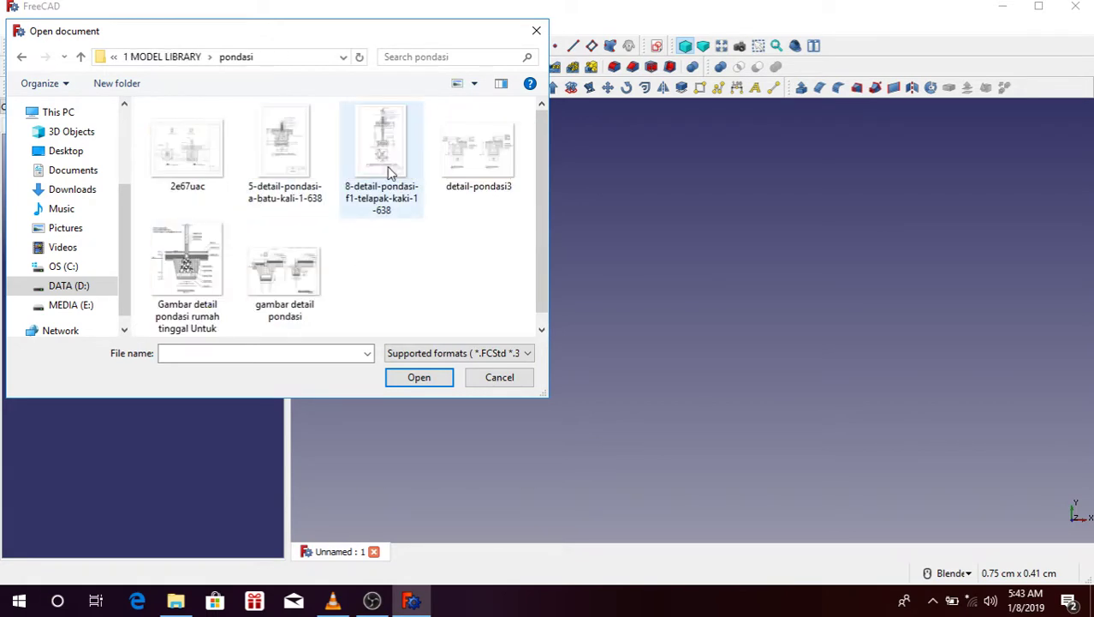
{"action": "left_click", "coordinate": [22, 57]}
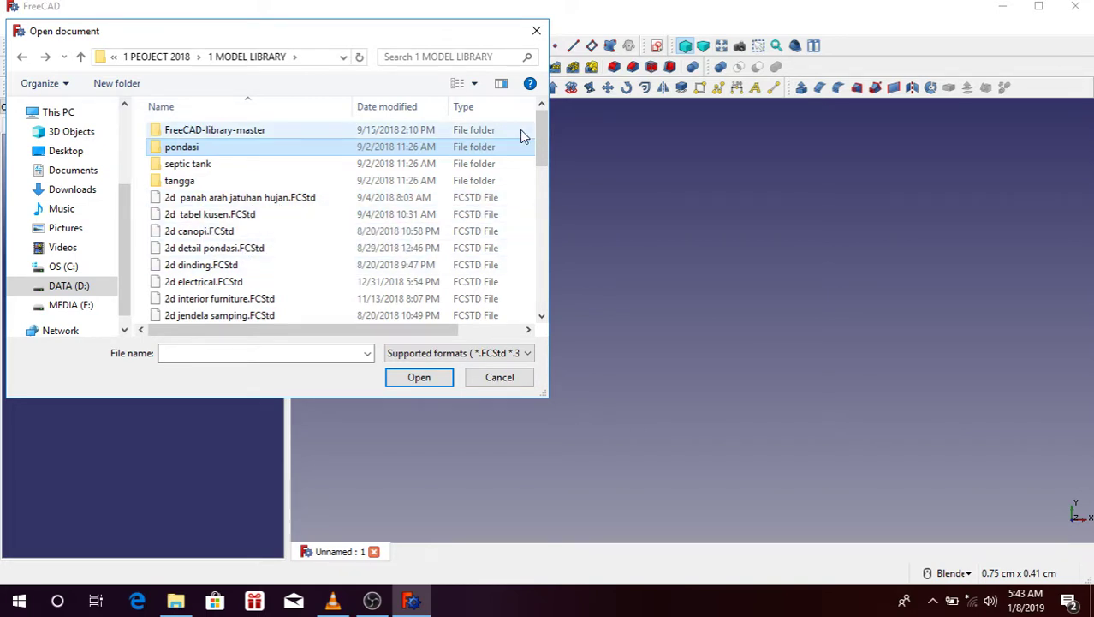
{"action": "scroll", "coordinate": [544, 157], "scroll_direction": "down", "scroll_amount": 1}
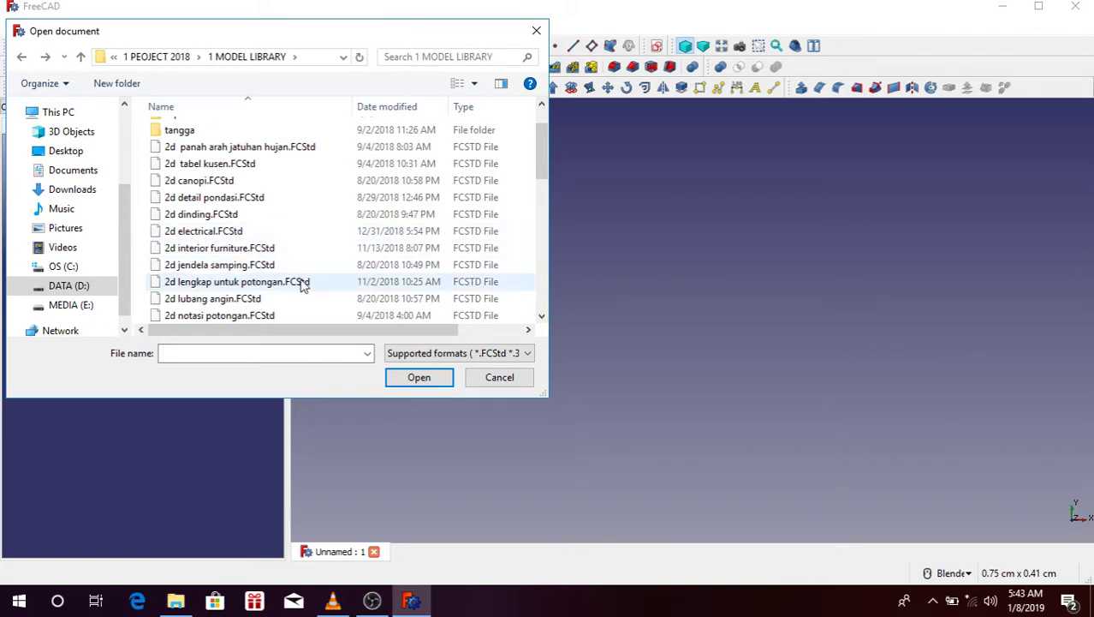
Open 2d electrical.FCStd and zoom around its electrical symbols and legend table.
{"action": "double_click", "coordinate": [206, 238]}
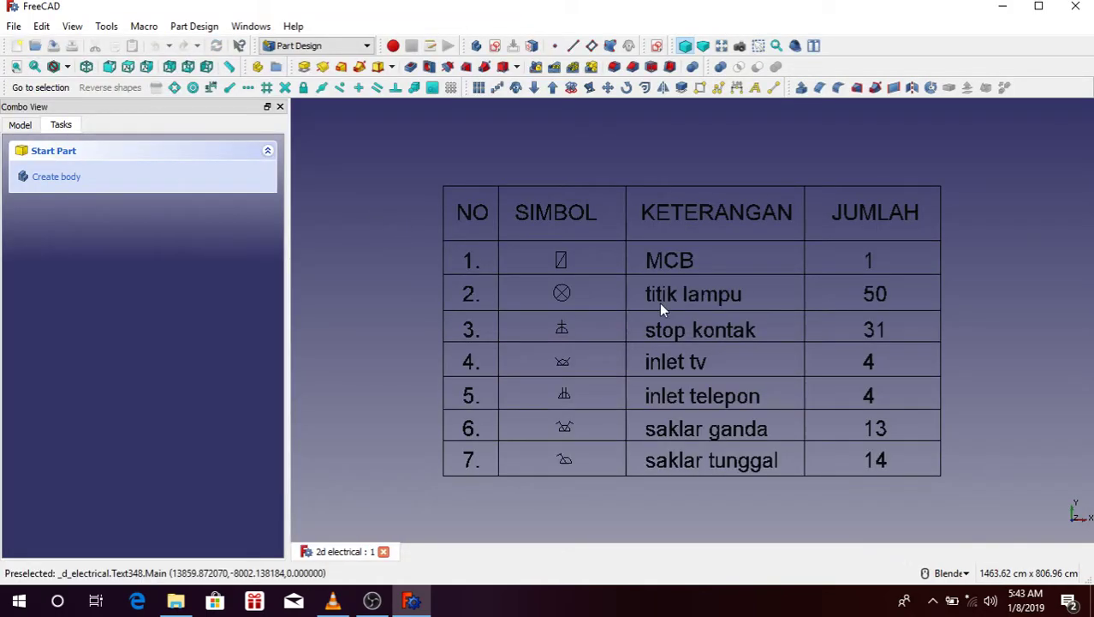
{"action": "scroll", "coordinate": [659, 301], "scroll_direction": "down", "scroll_amount": 5}
{"action": "scroll", "coordinate": [661, 297], "scroll_direction": "up", "scroll_amount": 3}
{"action": "scroll", "coordinate": [675, 300], "scroll_direction": "up", "scroll_amount": 2}
{"action": "scroll", "coordinate": [768, 289], "scroll_direction": "up", "scroll_amount": 2}
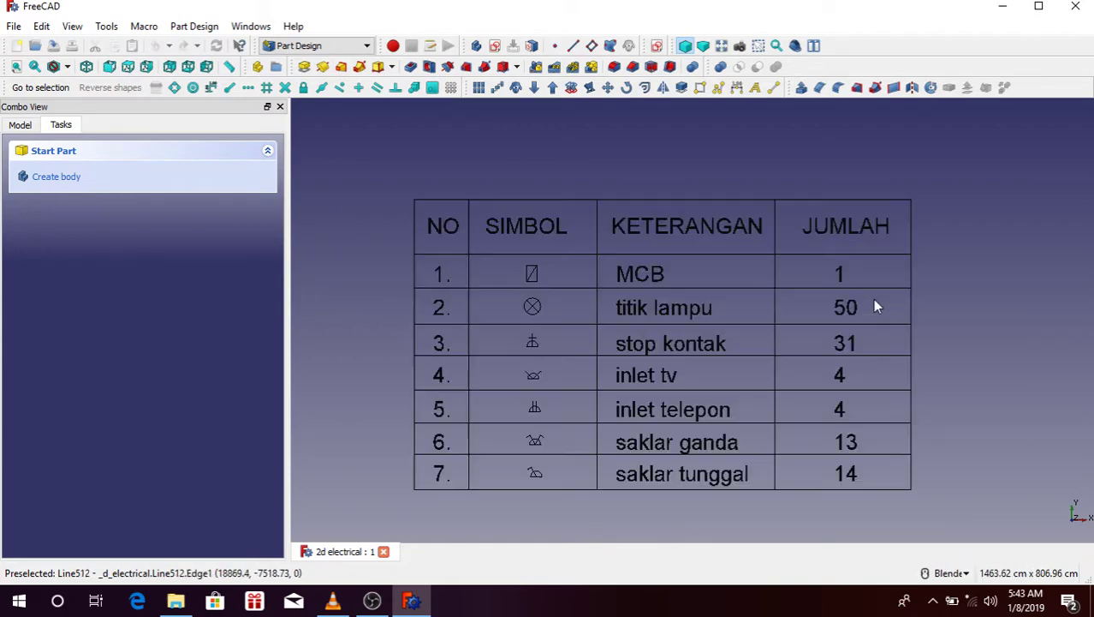
{"action": "scroll", "coordinate": [873, 301], "scroll_direction": "down", "scroll_amount": 4}
{"action": "scroll", "coordinate": [538, 308], "scroll_direction": "up", "scroll_amount": 4}
{"action": "scroll", "coordinate": [541, 301], "scroll_direction": "down", "scroll_amount": 4}
{"action": "scroll", "coordinate": [591, 303], "scroll_direction": "up", "scroll_amount": 1}
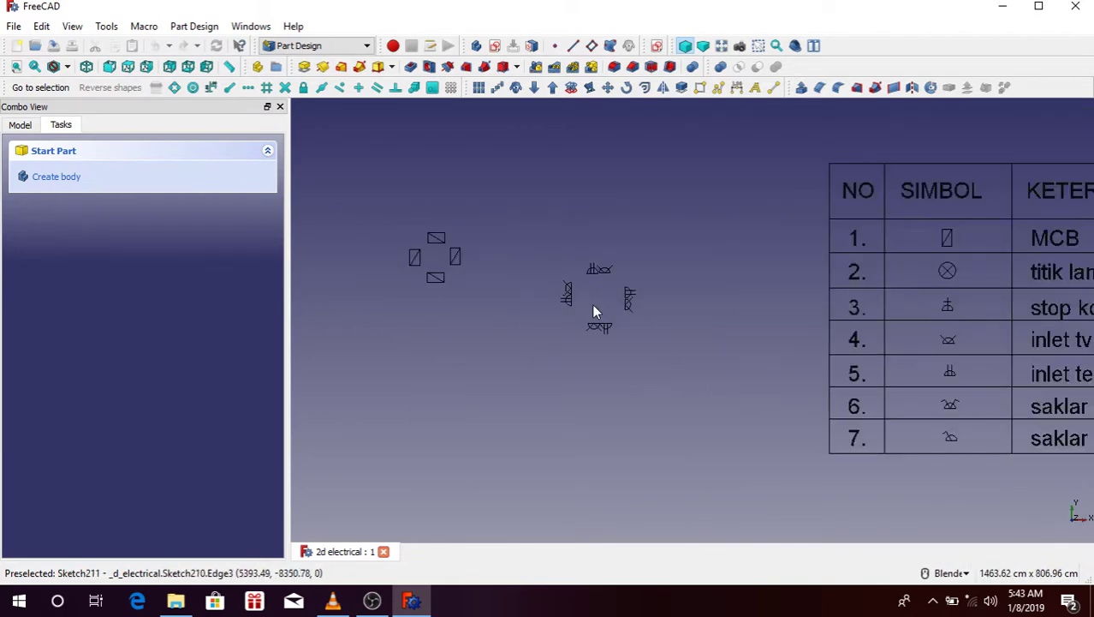
{"action": "scroll", "coordinate": [592, 282], "scroll_direction": "down", "scroll_amount": 4}
{"action": "scroll", "coordinate": [741, 305], "scroll_direction": "up", "scroll_amount": 4}
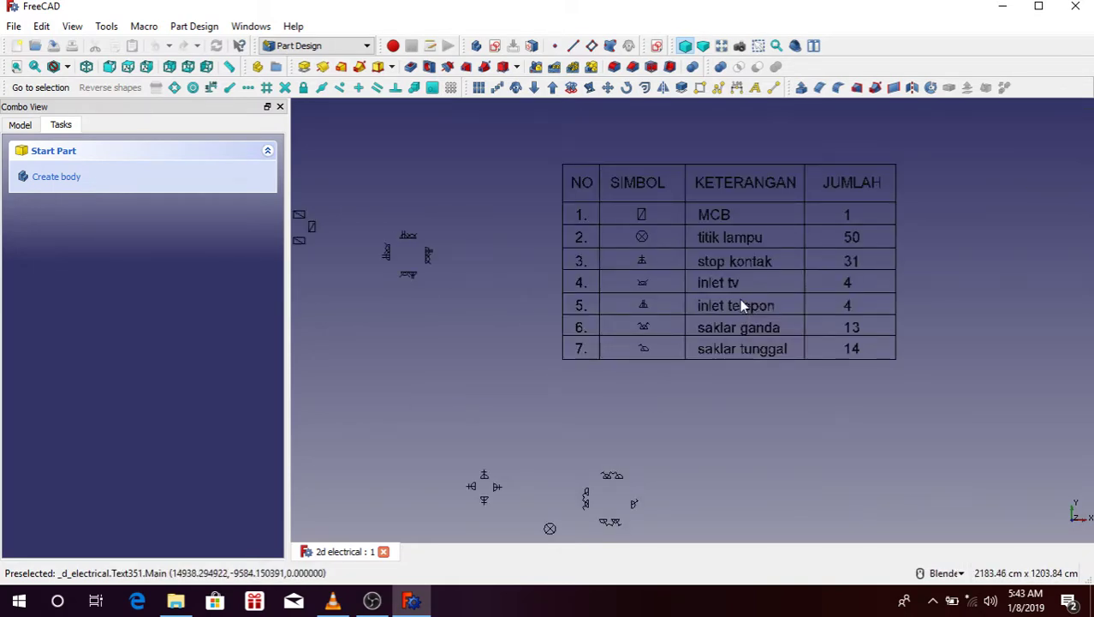
{"action": "scroll", "coordinate": [740, 298], "scroll_direction": "down", "scroll_amount": 2}
{"action": "scroll", "coordinate": [732, 296], "scroll_direction": "up", "scroll_amount": 2}
Reopen the Open document dialog, scroll the file list, and cancel without opening anything.
{"action": "left_click", "coordinate": [15, 26]}
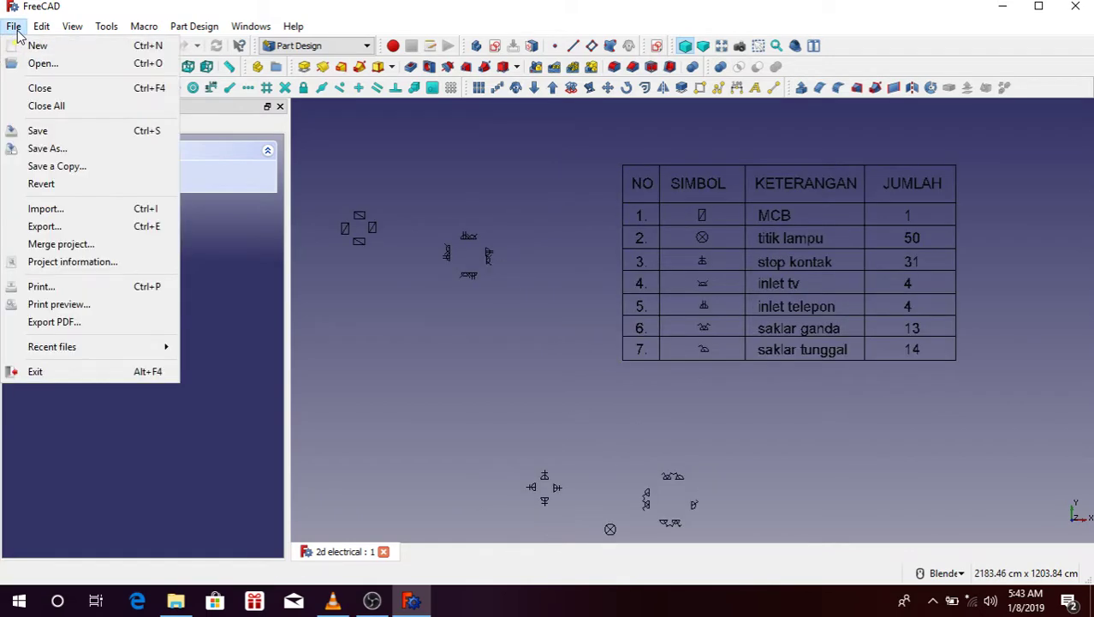
{"action": "left_click", "coordinate": [39, 62]}
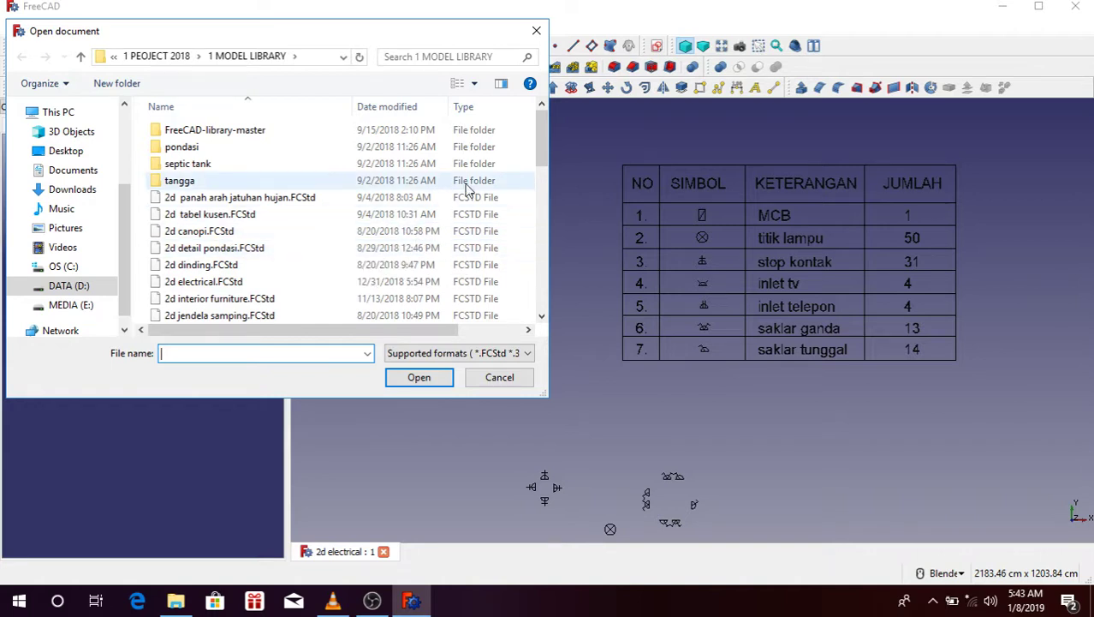
{"action": "scroll", "coordinate": [295, 222], "scroll_direction": "down", "scroll_amount": 1}
{"action": "scroll", "coordinate": [296, 218], "scroll_direction": "down", "scroll_amount": 2}
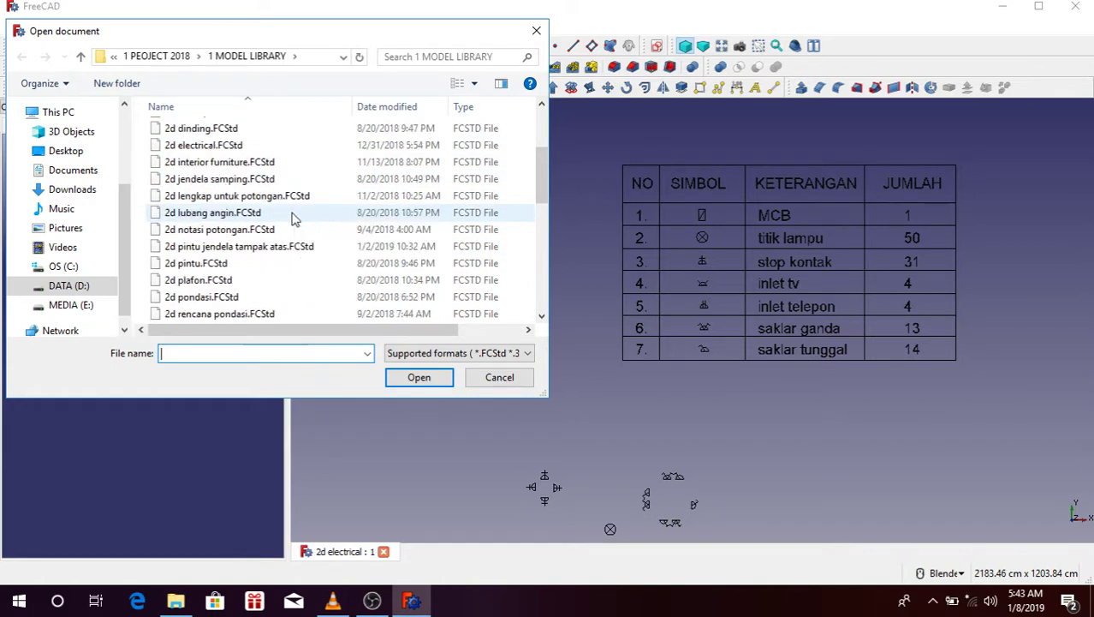
{"action": "left_click", "coordinate": [536, 31]}
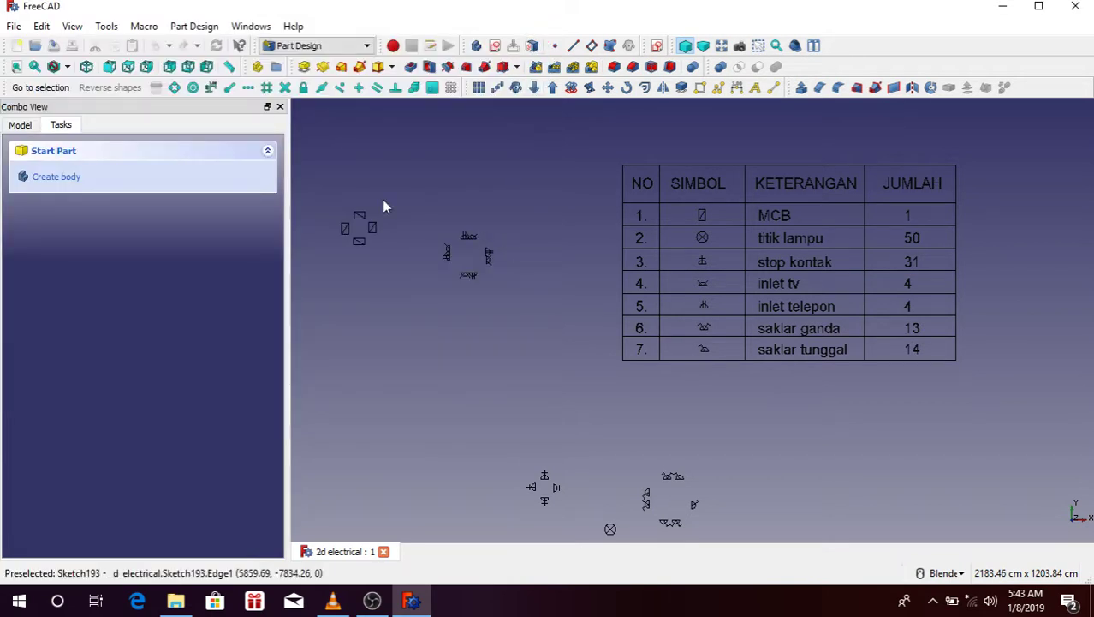
Create a new empty Unnamed1 document via File > New.
{"action": "left_click", "coordinate": [13, 26]}
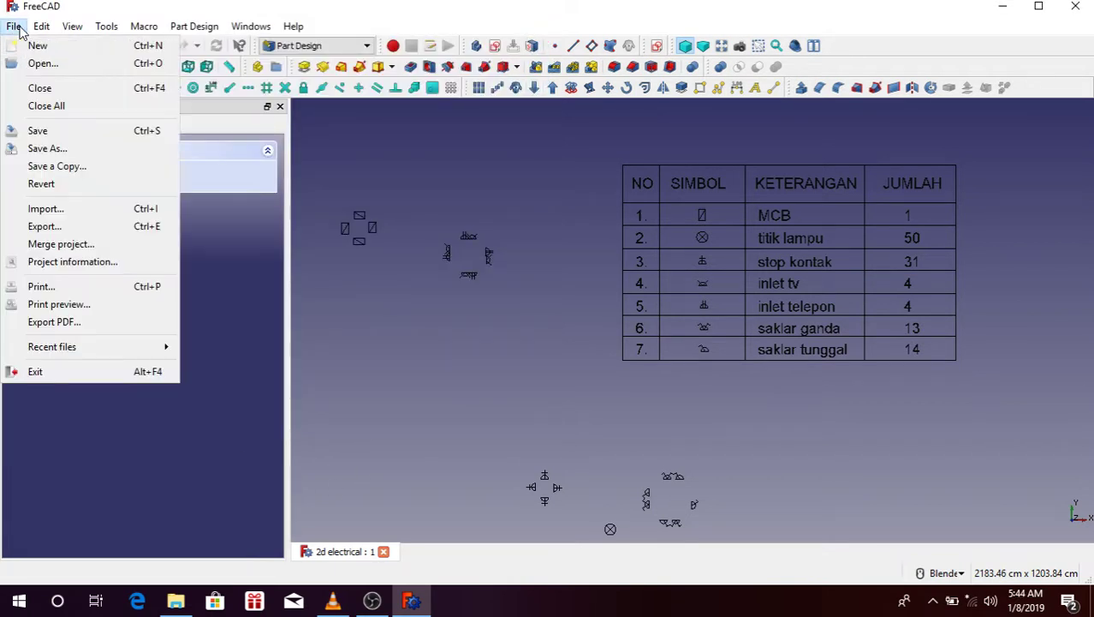
{"action": "left_click", "coordinate": [38, 48]}
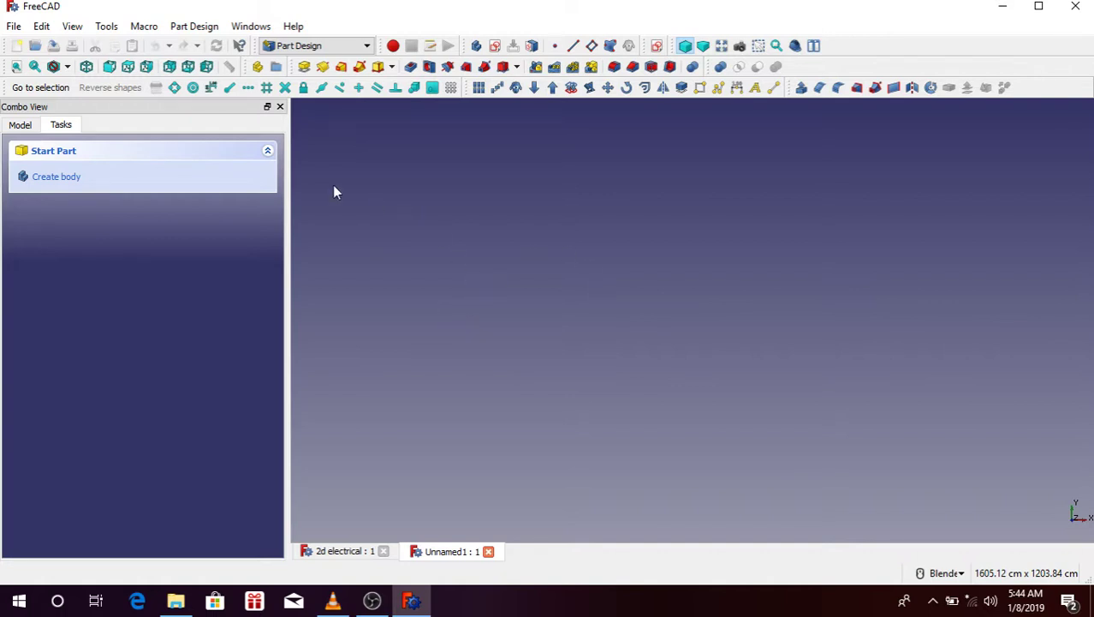
Show the document tree, try the Arch workbench, then switch to Part Design.
{"action": "left_click", "coordinate": [17, 126]}
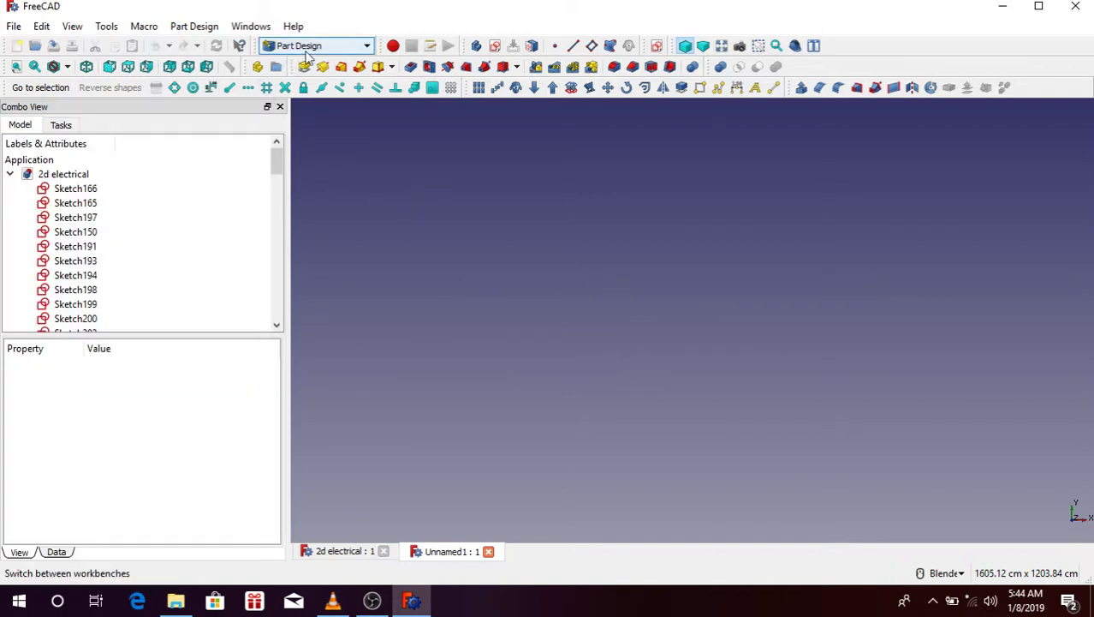
{"action": "left_click", "coordinate": [306, 51]}
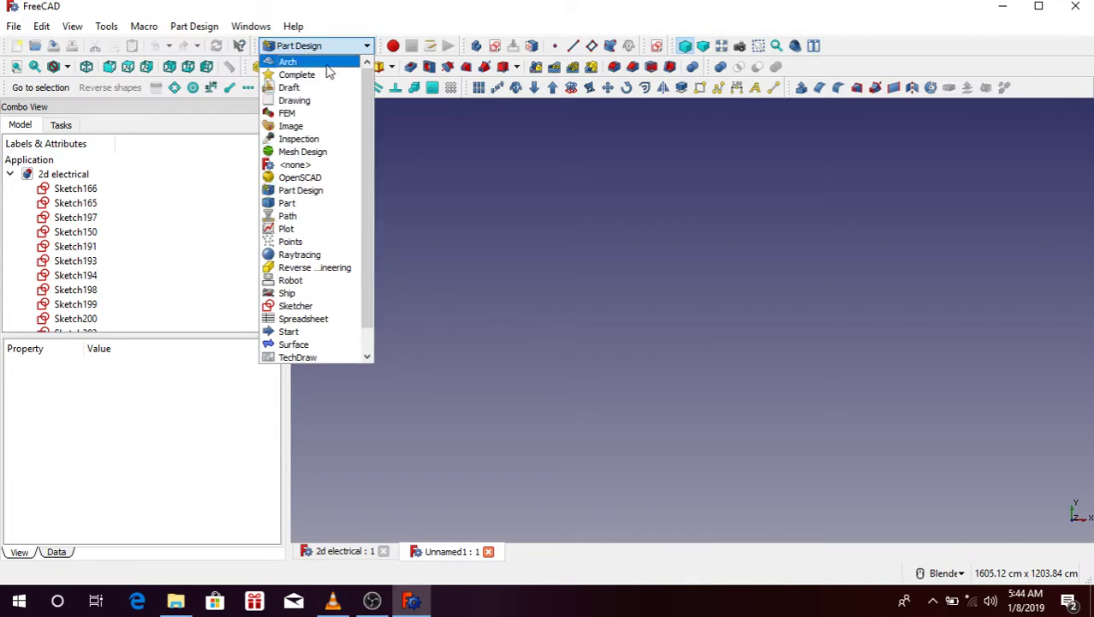
{"action": "left_click", "coordinate": [326, 66]}
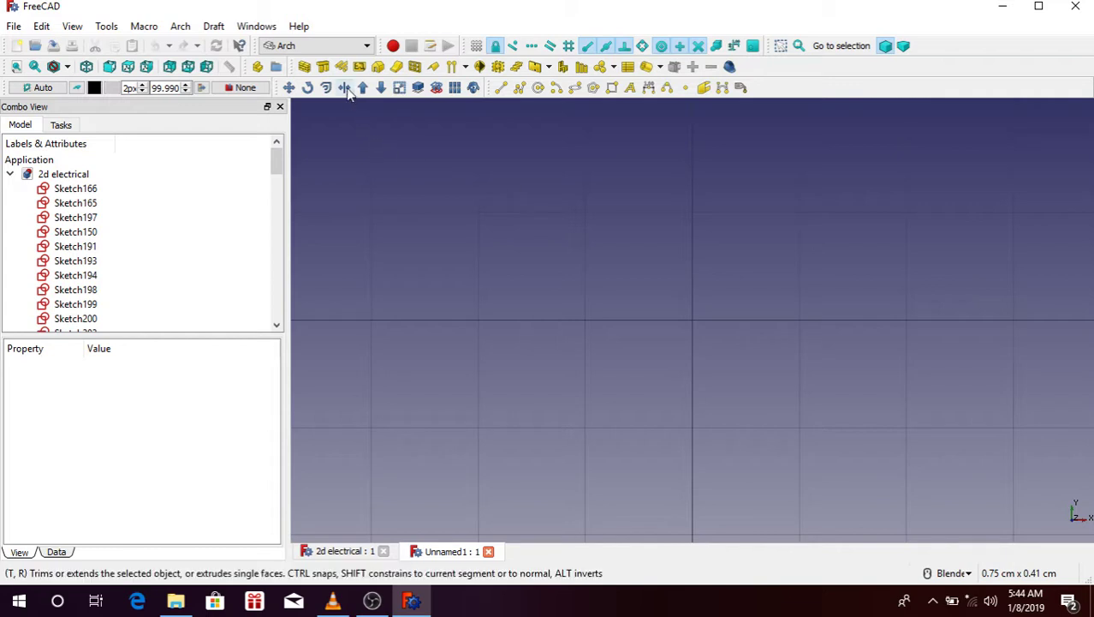
{"action": "left_click", "coordinate": [348, 50]}
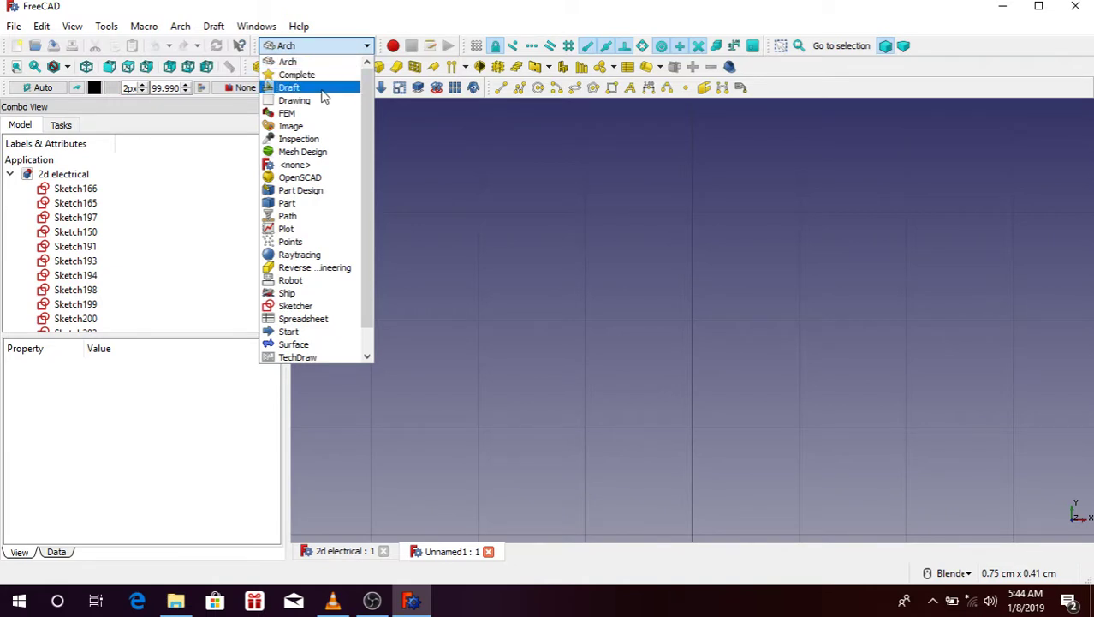
{"action": "left_click", "coordinate": [317, 190]}
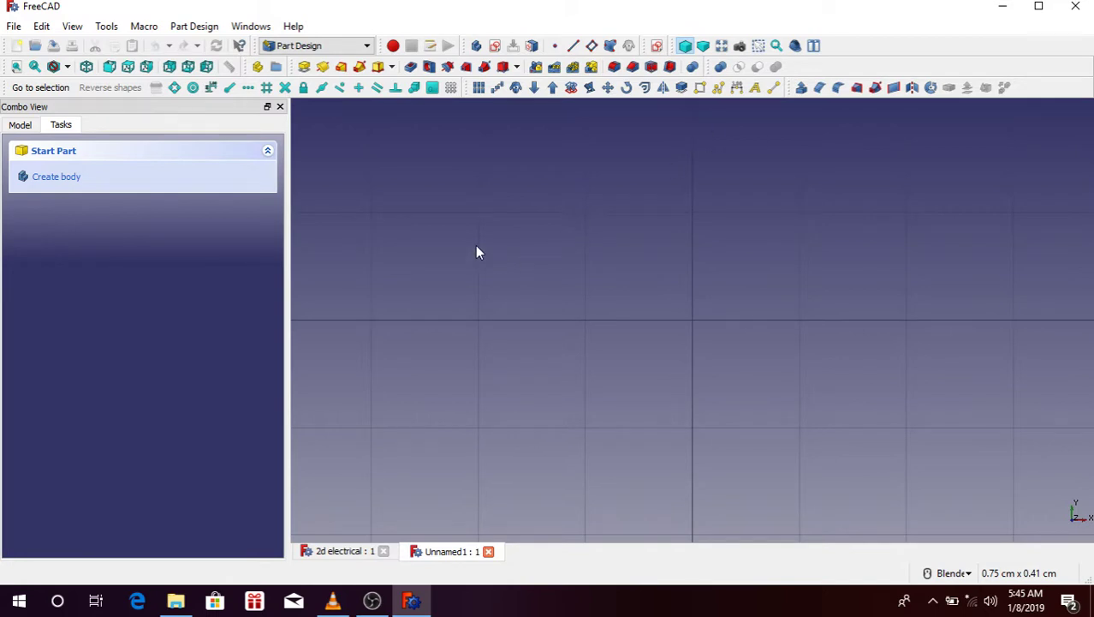
{"action": "scroll", "coordinate": [475, 243], "scroll_direction": "down", "scroll_amount": 3}
{"action": "scroll", "coordinate": [607, 224], "scroll_direction": "up", "scroll_amount": 3}
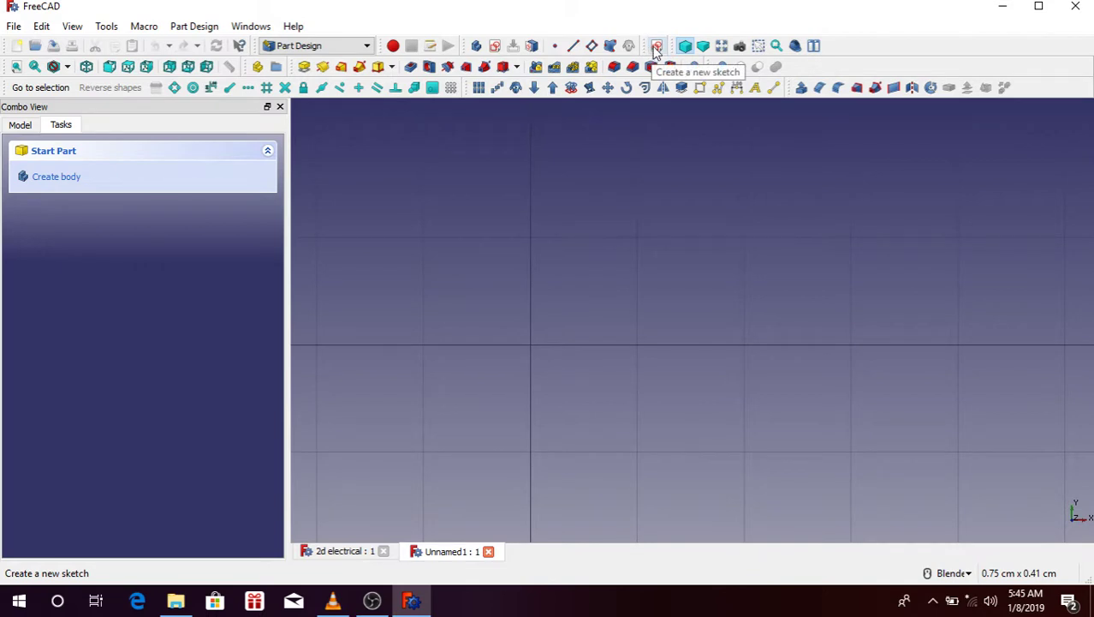
Switch briefly to the Part workbench and back to Part Design.
{"action": "left_click", "coordinate": [330, 47]}
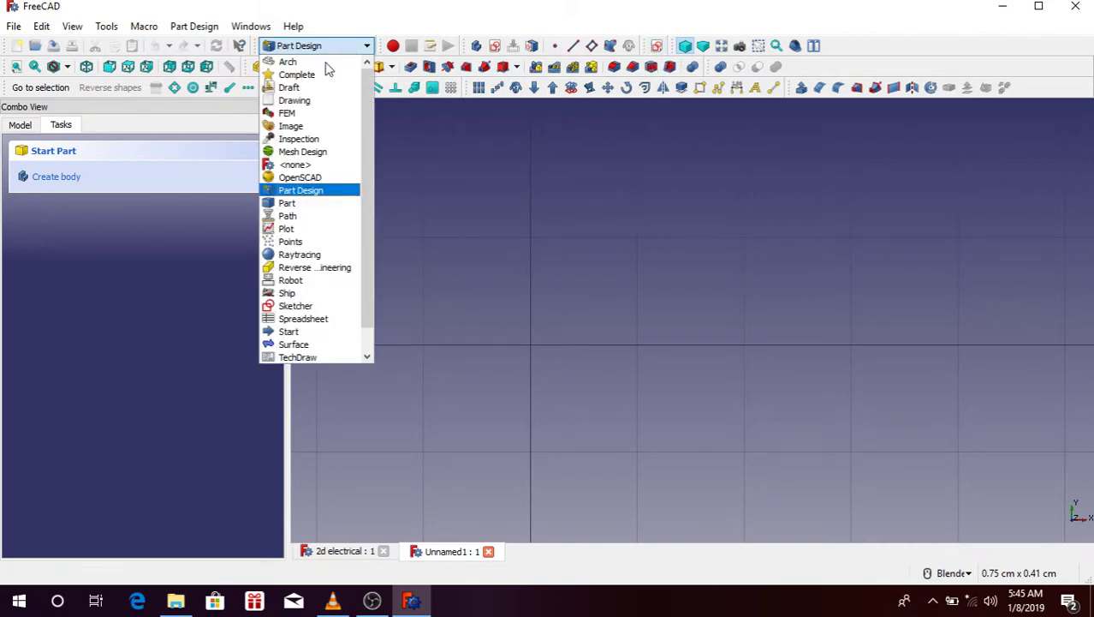
{"action": "left_click", "coordinate": [291, 203]}
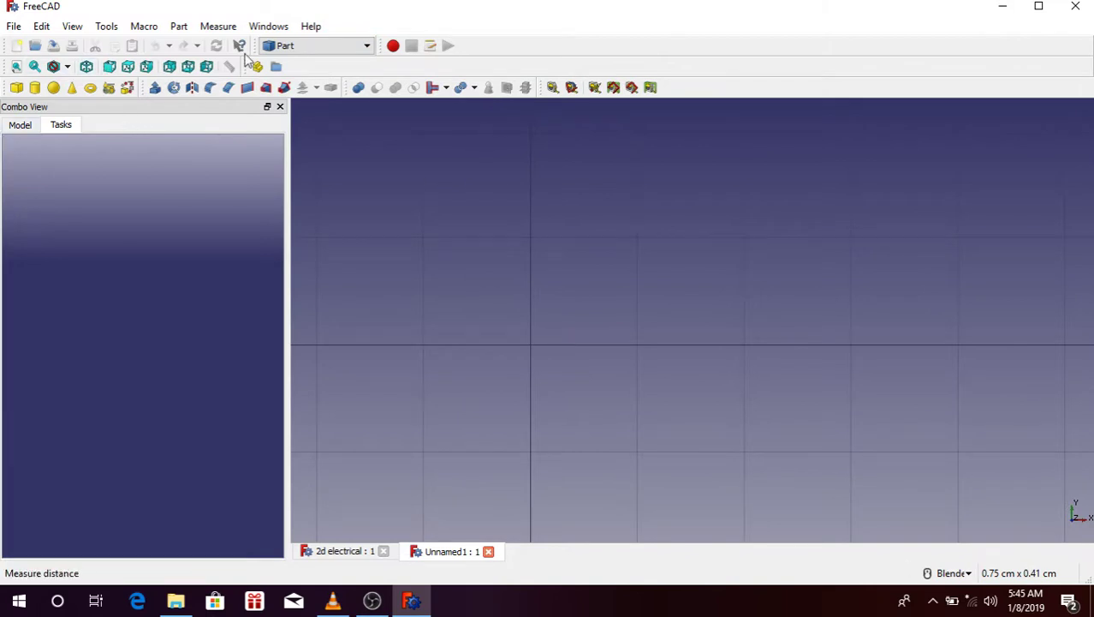
{"action": "left_click", "coordinate": [347, 45]}
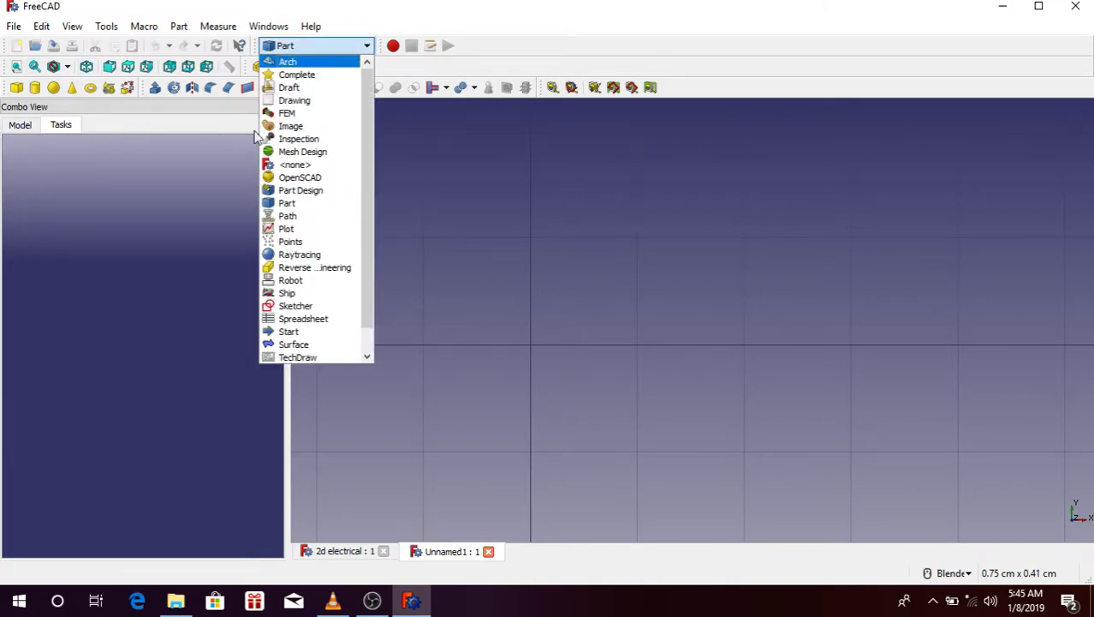
{"action": "left_click", "coordinate": [293, 190]}
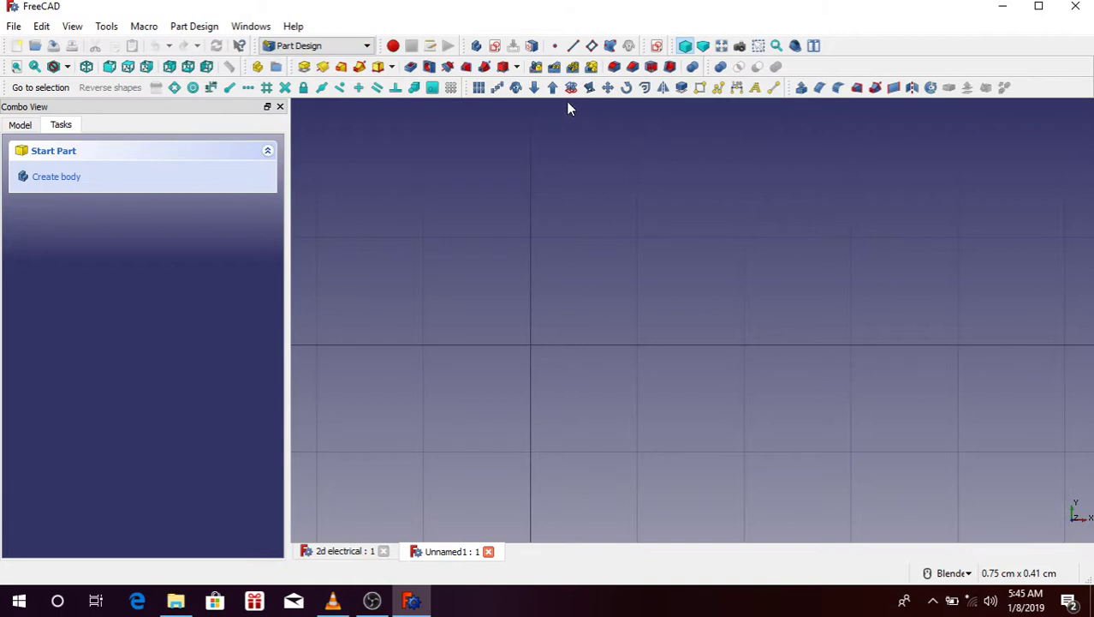
Create a new sketch on the XY-Plane and open it for editing.
{"action": "left_click", "coordinate": [657, 46]}
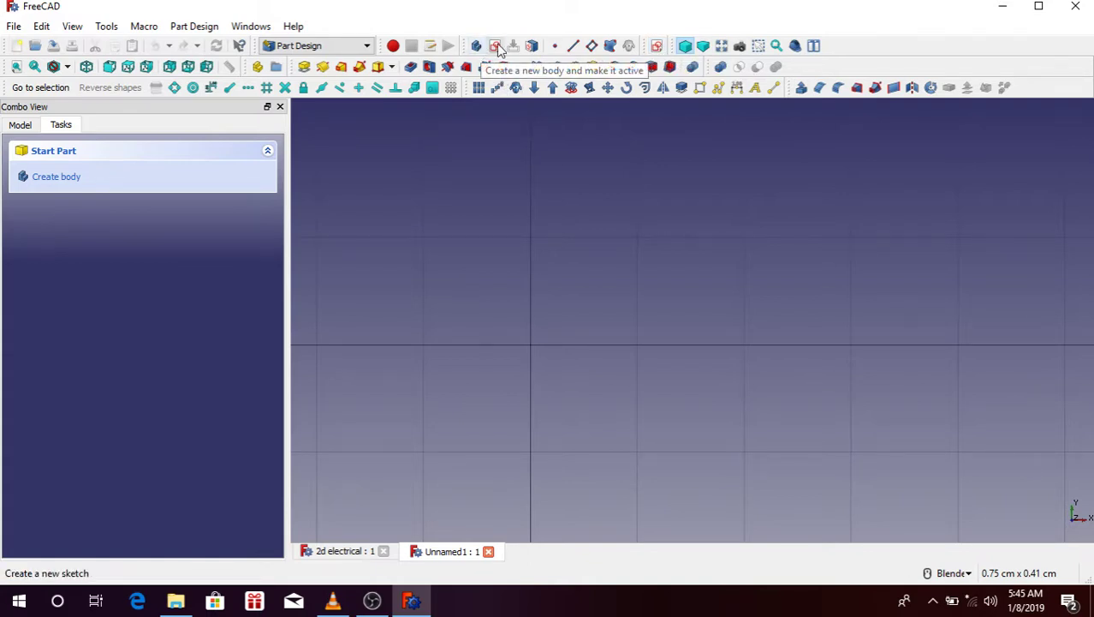
{"action": "left_click", "coordinate": [658, 48]}
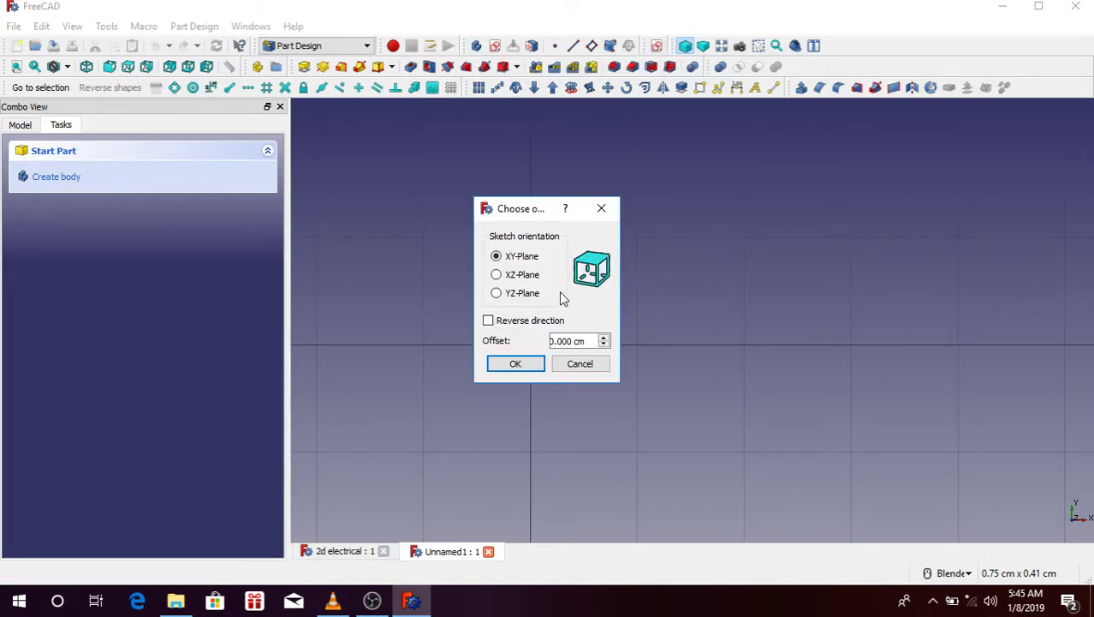
{"action": "left_click", "coordinate": [515, 365]}
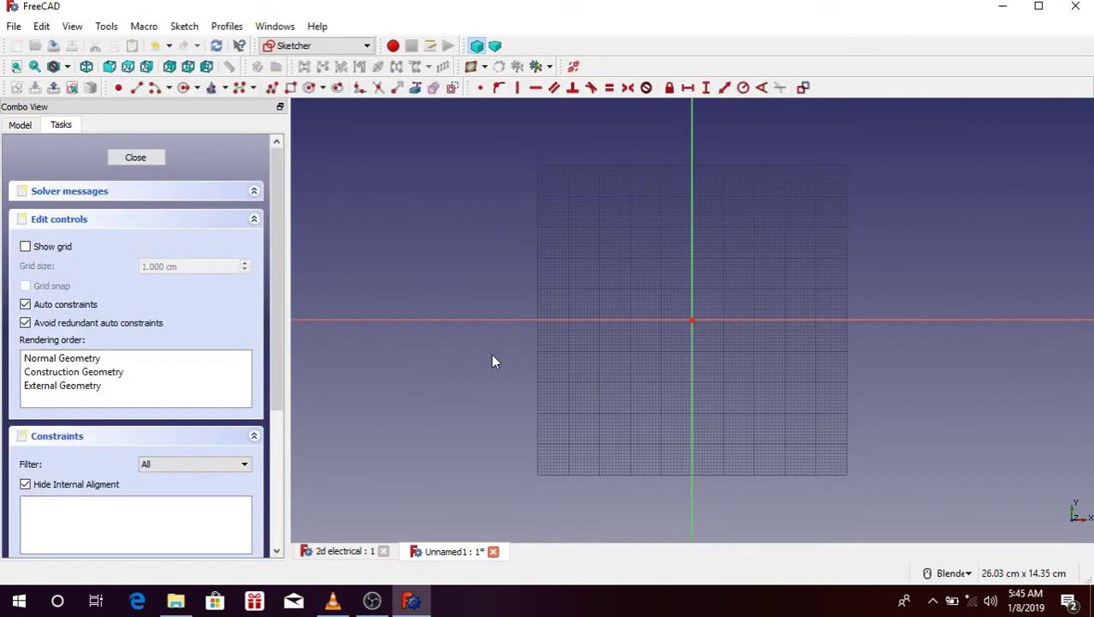
{"action": "scroll", "coordinate": [505, 355], "scroll_direction": "down", "scroll_amount": 4}
{"action": "scroll", "coordinate": [564, 320], "scroll_direction": "up", "scroll_amount": 6}
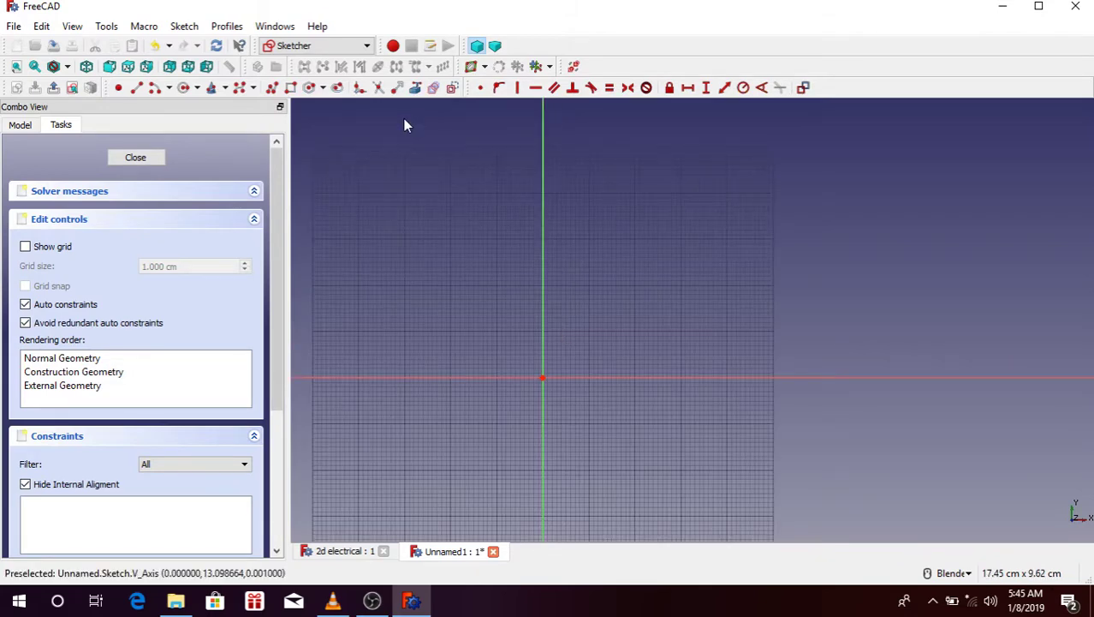
Draw a rectangle and constrain its top edge to a 6 cm width.
{"action": "left_click", "coordinate": [290, 87]}
{"action": "left_click", "coordinate": [564, 363]}
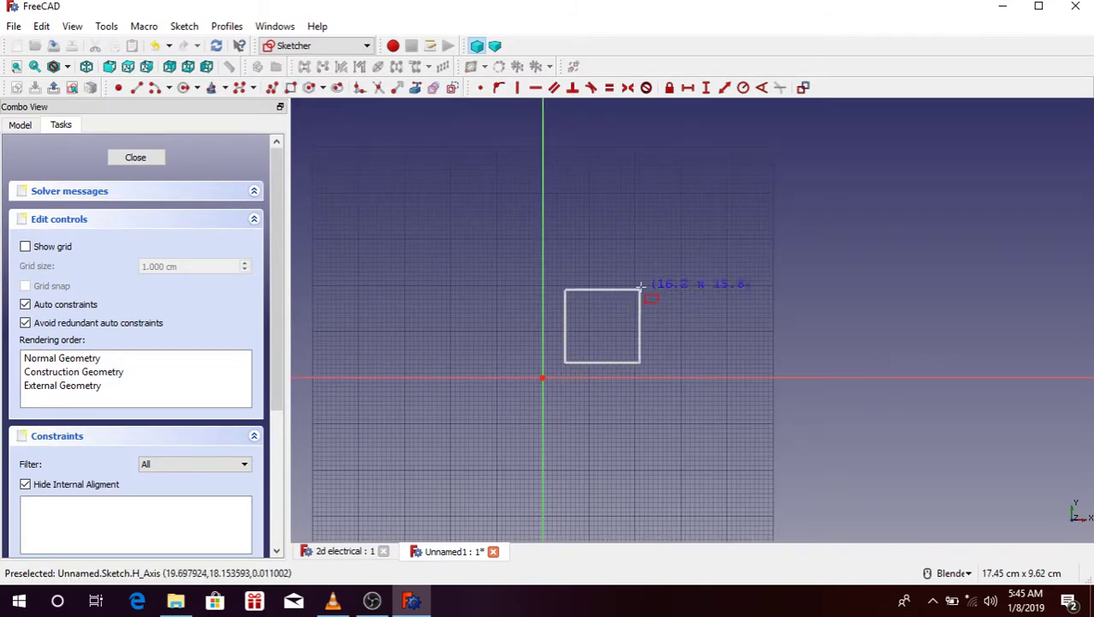
{"action": "left_click", "coordinate": [638, 275]}
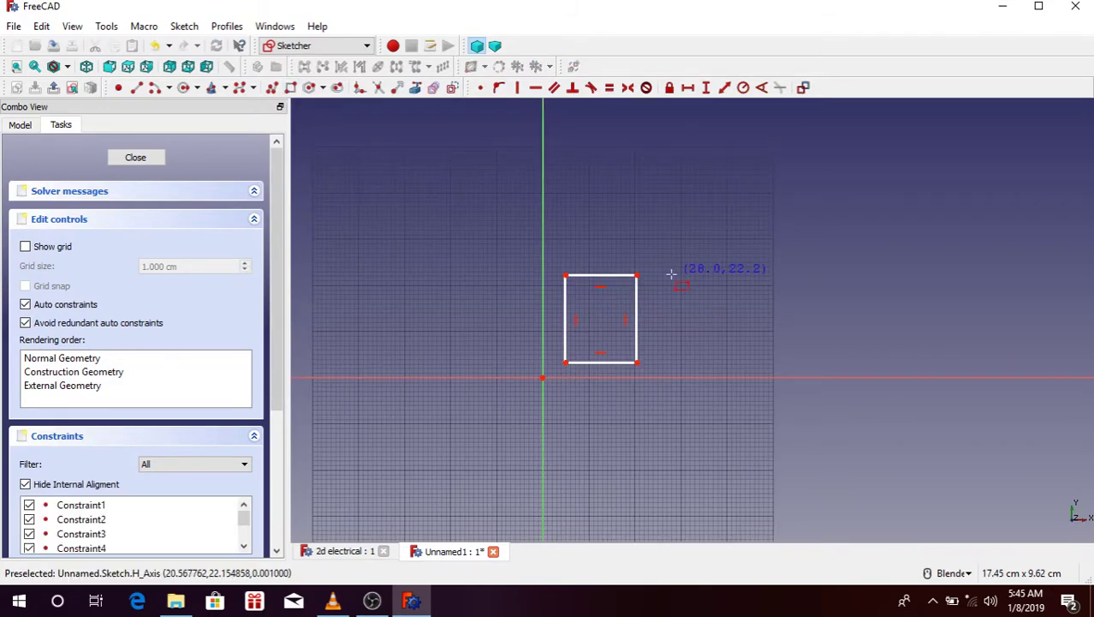
{"action": "left_click", "coordinate": [592, 278]}
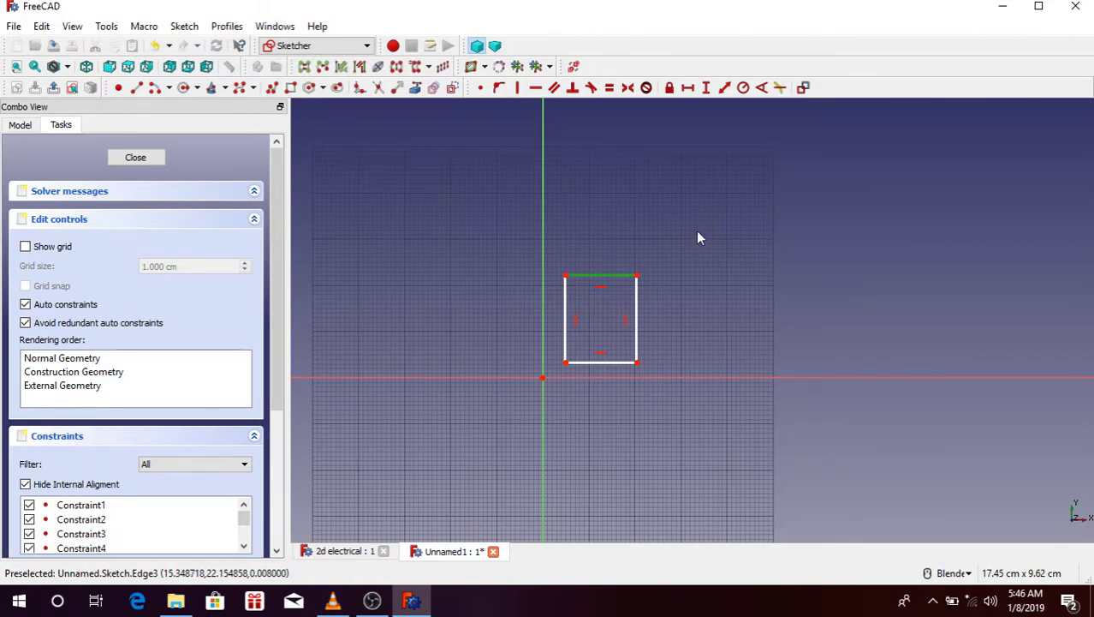
{"action": "left_click", "coordinate": [687, 89]}
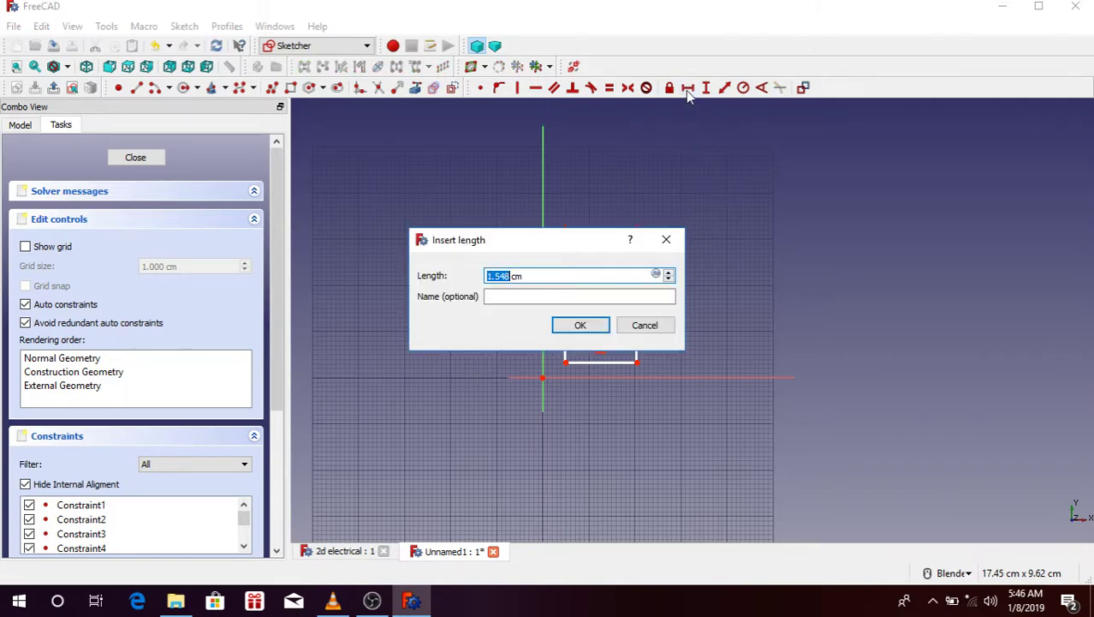
{"action": "type", "text": "5"}
{"action": "left_click", "coordinate": [580, 326]}
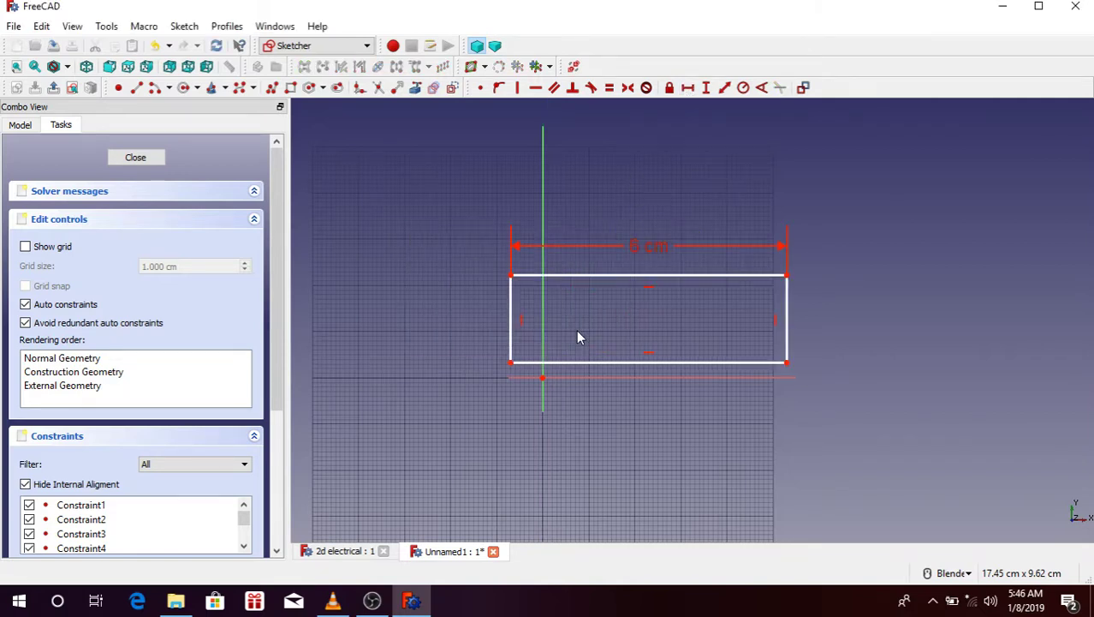
Constrain the left edge to 15 cm height and pin the corner to the sketch origin.
{"action": "left_click", "coordinate": [512, 315]}
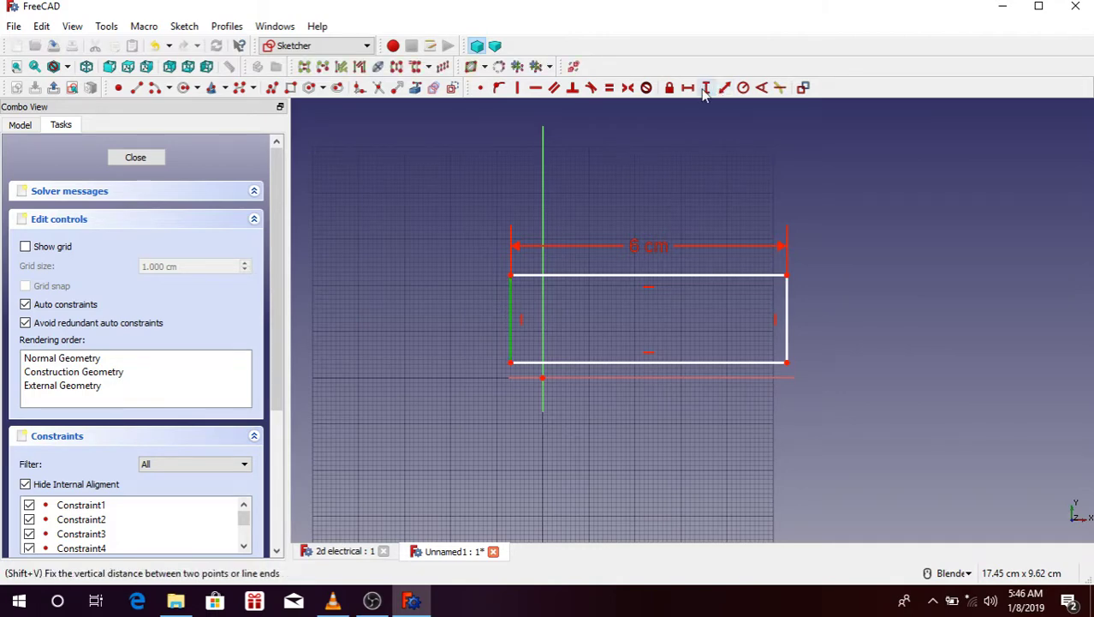
{"action": "left_click", "coordinate": [704, 89]}
{"action": "type", "text": "15"}
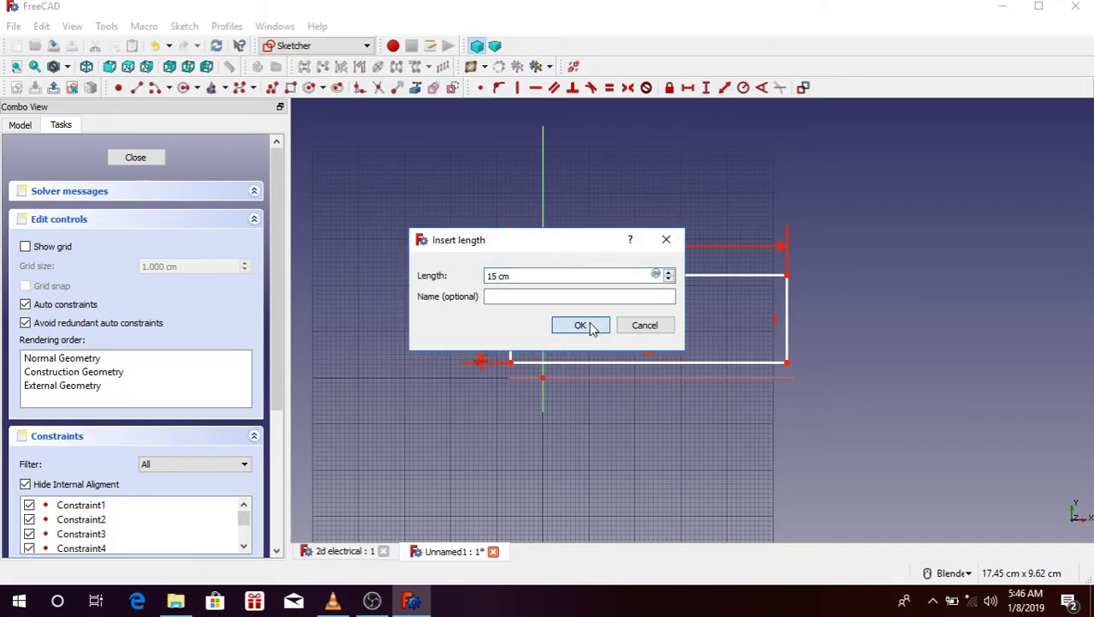
{"action": "left_click", "coordinate": [580, 325]}
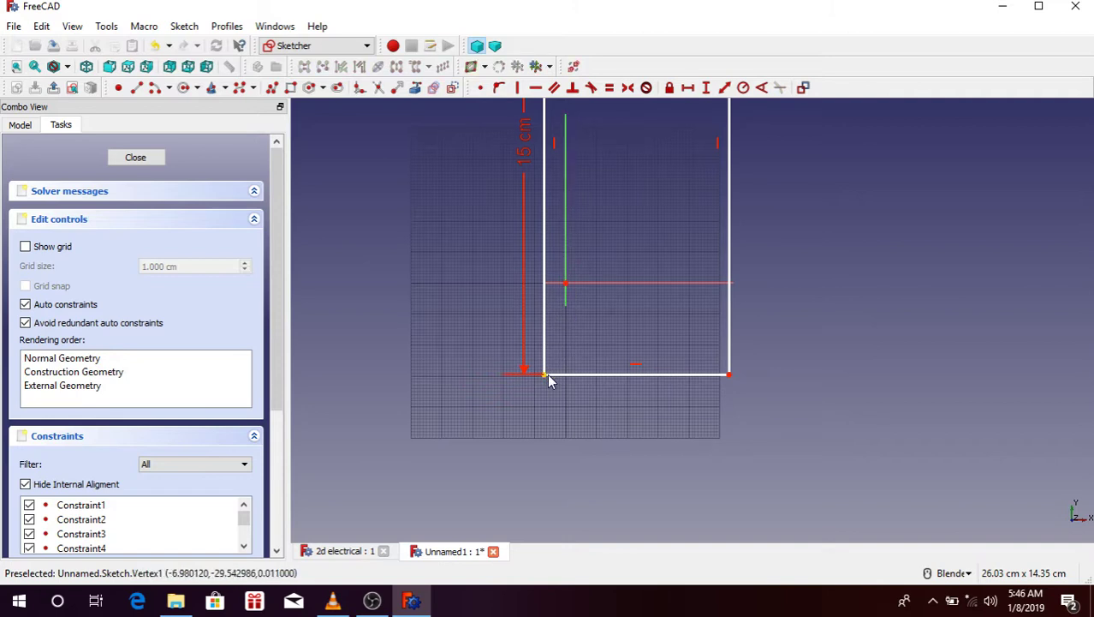
{"action": "left_click", "coordinate": [480, 88]}
{"action": "scroll", "coordinate": [546, 409], "scroll_direction": "down", "scroll_amount": 5}
{"action": "scroll", "coordinate": [557, 314], "scroll_direction": "up", "scroll_amount": 3}
{"action": "scroll", "coordinate": [498, 325], "scroll_direction": "up", "scroll_amount": 2}
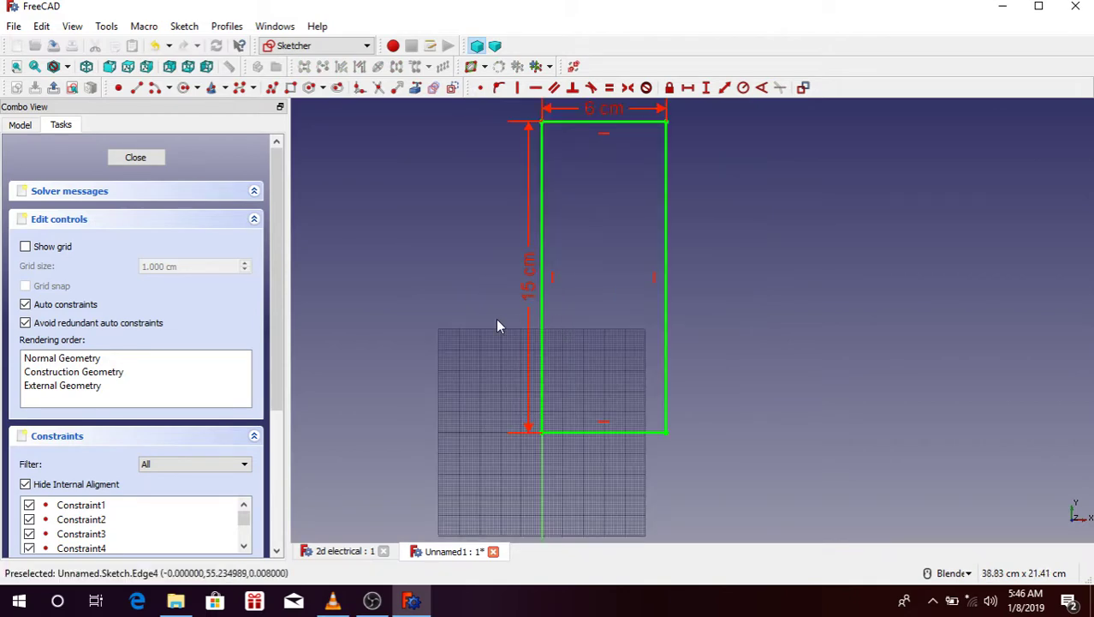
{"action": "scroll", "coordinate": [509, 347], "scroll_direction": "up", "scroll_amount": 2}
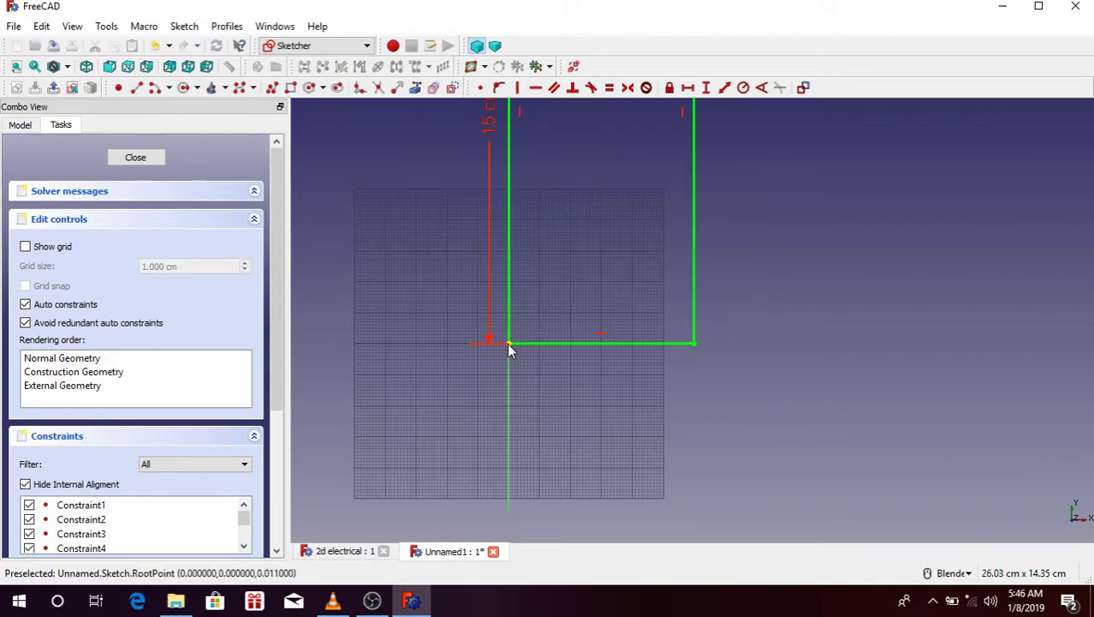
Close the rectangle sketch editor and zoom the 3D view to frame the finished sketch.
{"action": "left_click", "coordinate": [135, 158]}
{"action": "scroll", "coordinate": [600, 300], "scroll_direction": "down", "scroll_amount": 3}
{"action": "scroll", "coordinate": [700, 212], "scroll_direction": "up", "scroll_amount": 1}
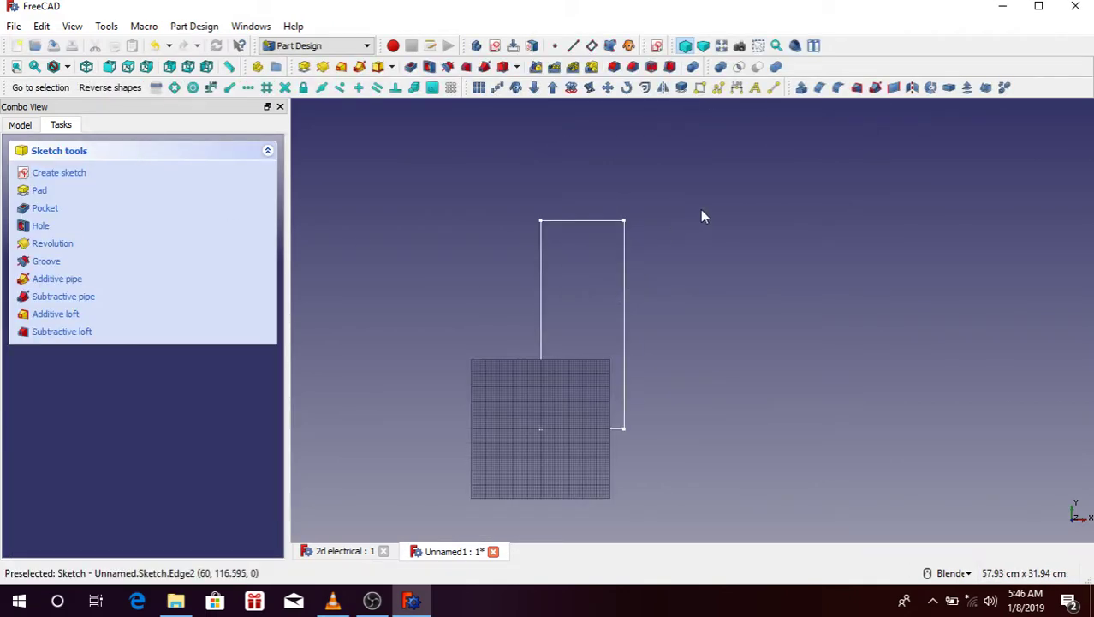
{"action": "scroll", "coordinate": [555, 312], "scroll_direction": "down", "scroll_amount": 5}
{"action": "scroll", "coordinate": [594, 289], "scroll_direction": "up", "scroll_amount": 1}
{"action": "scroll", "coordinate": [594, 289], "scroll_direction": "down", "scroll_amount": 2}
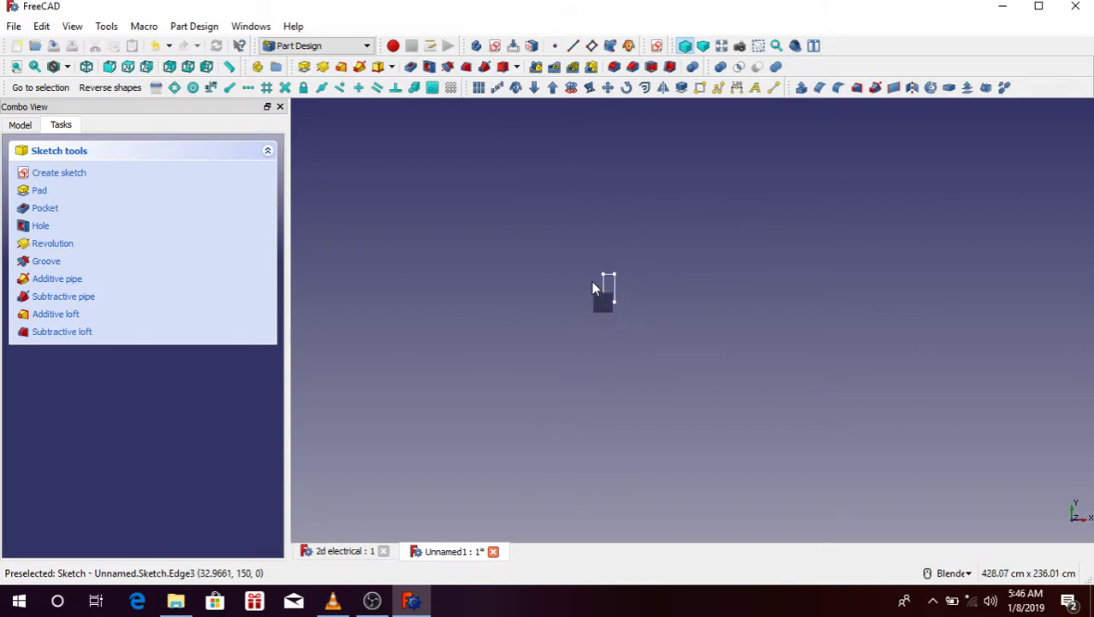
{"action": "scroll", "coordinate": [593, 289], "scroll_direction": "up", "scroll_amount": 3}
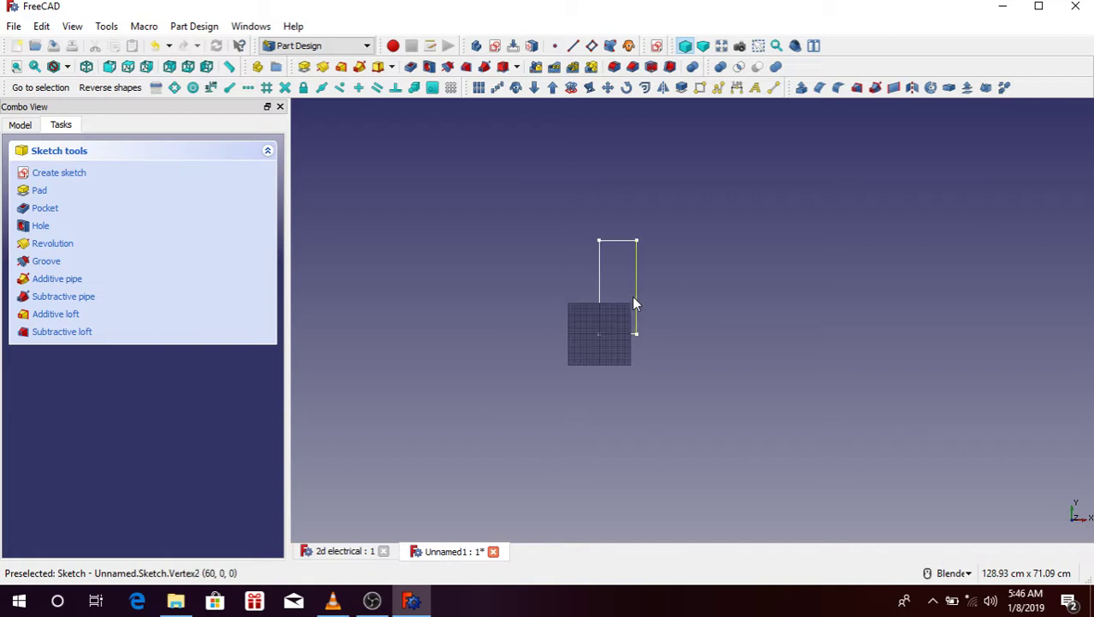
{"action": "scroll", "coordinate": [613, 329], "scroll_direction": "up", "scroll_amount": 3}
{"action": "scroll", "coordinate": [561, 381], "scroll_direction": "up", "scroll_amount": 1}
{"action": "scroll", "coordinate": [561, 381], "scroll_direction": "down", "scroll_amount": 3}
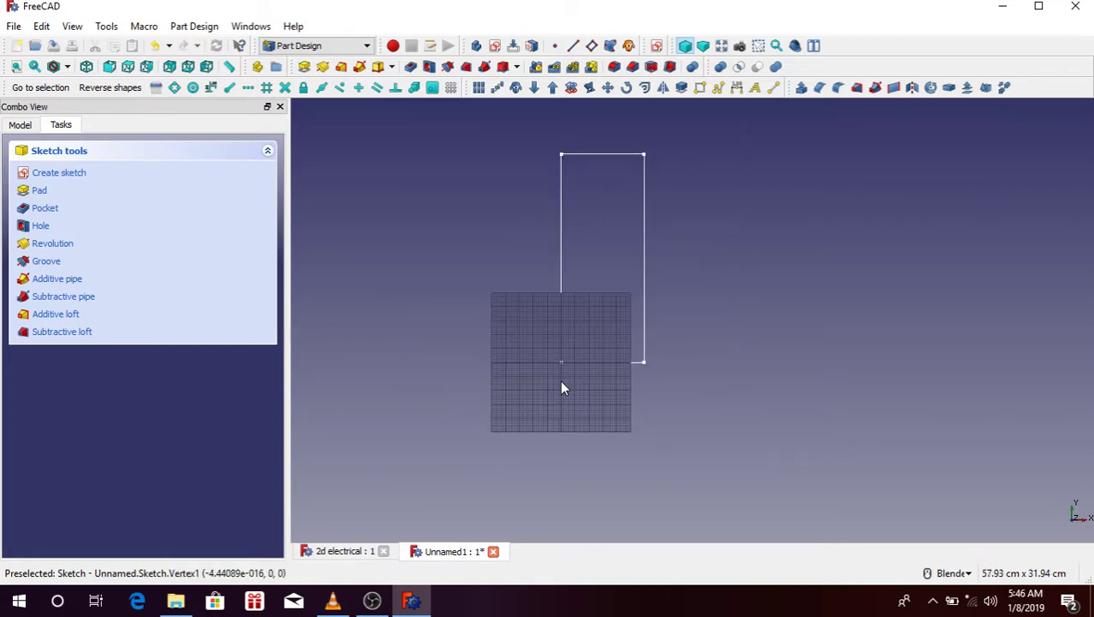
{"action": "scroll", "coordinate": [562, 378], "scroll_direction": "down", "scroll_amount": 5}
{"action": "scroll", "coordinate": [563, 372], "scroll_direction": "down", "scroll_amount": 5}
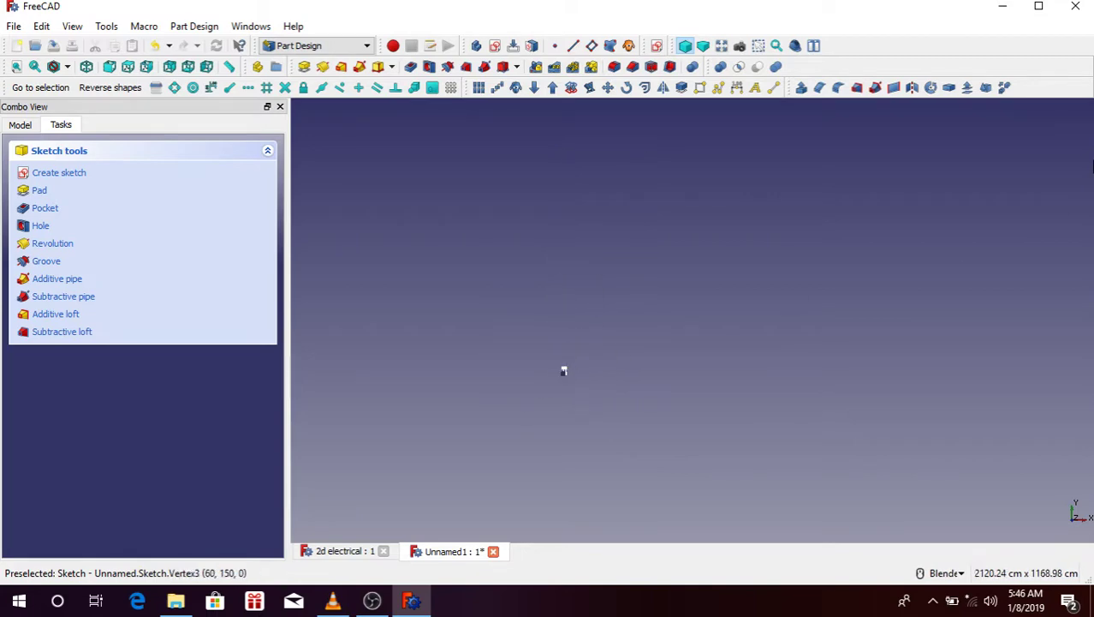
{"action": "scroll", "coordinate": [503, 433], "scroll_direction": "up", "scroll_amount": 5}
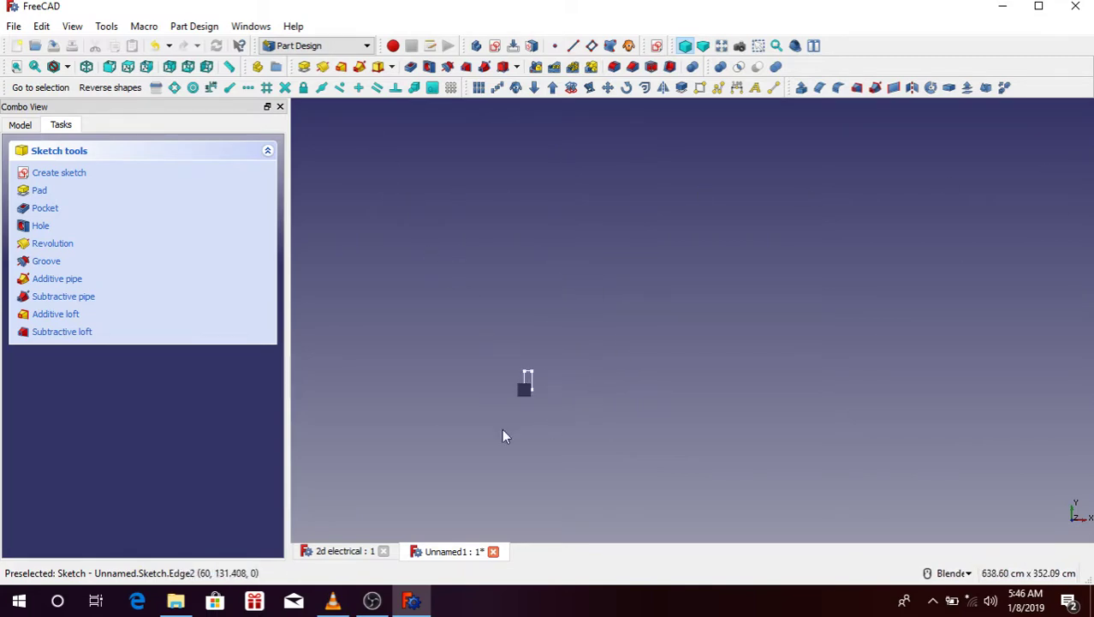
{"action": "scroll", "coordinate": [542, 296], "scroll_direction": "up", "scroll_amount": 7}
{"action": "scroll", "coordinate": [513, 276], "scroll_direction": "up", "scroll_amount": 4}
{"action": "scroll", "coordinate": [508, 334], "scroll_direction": "down", "scroll_amount": 4}
{"action": "scroll", "coordinate": [509, 333], "scroll_direction": "up", "scroll_amount": 4}
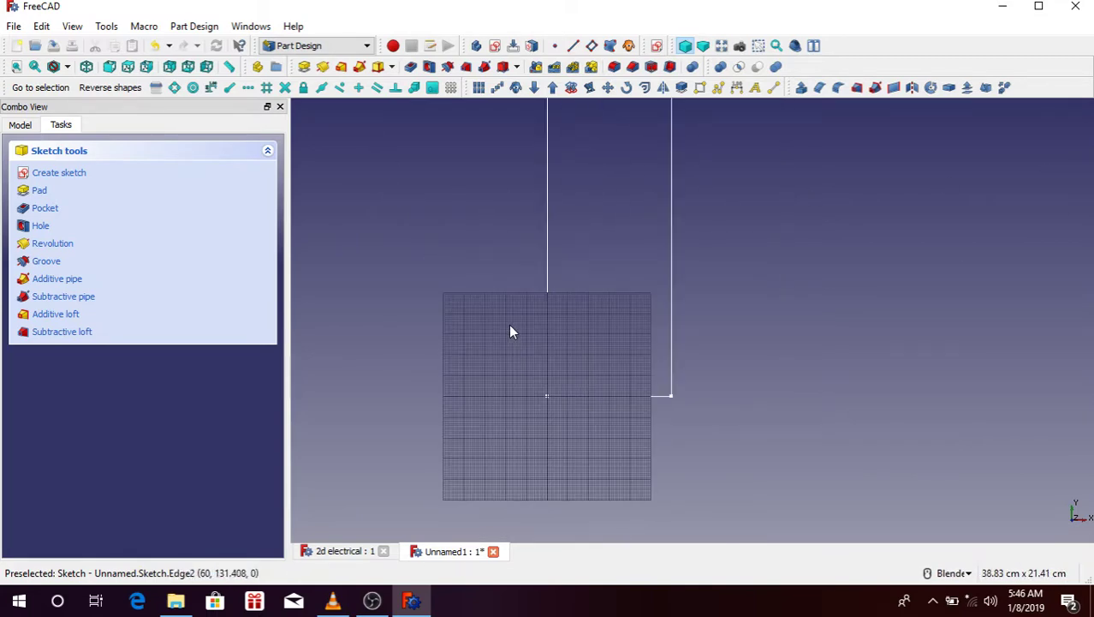
{"action": "scroll", "coordinate": [508, 326], "scroll_direction": "down", "scroll_amount": 1}
{"action": "scroll", "coordinate": [514, 309], "scroll_direction": "down", "scroll_amount": 4}
{"action": "scroll", "coordinate": [518, 282], "scroll_direction": "up", "scroll_amount": 3}
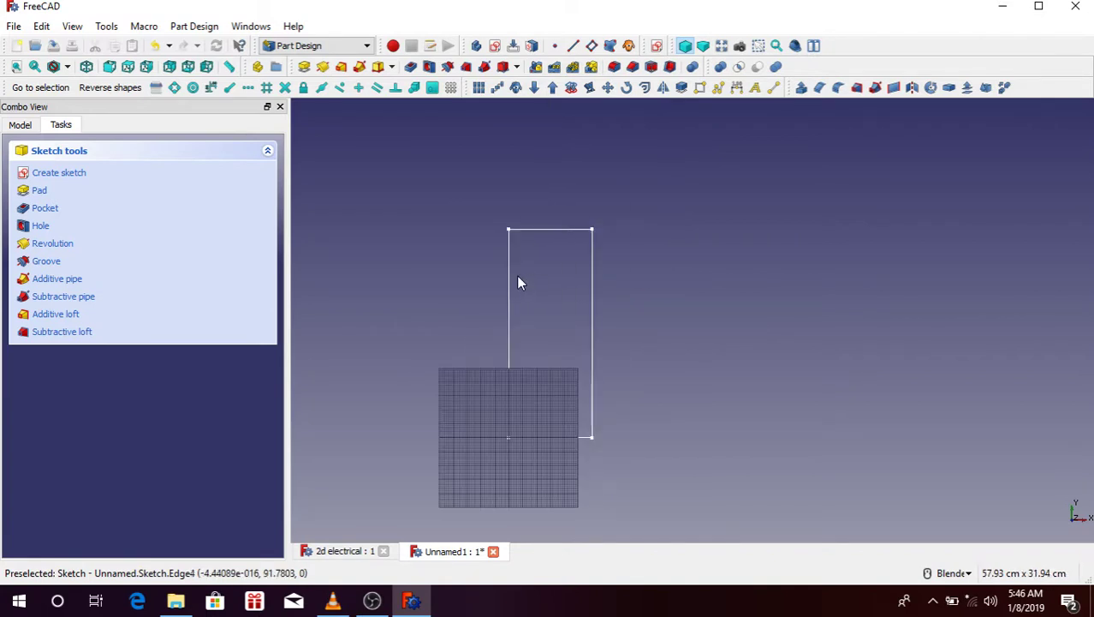
Close the '2d electrical' document, leaving only Unnamed1 open, and clear the selection.
{"action": "left_click", "coordinate": [20, 125]}
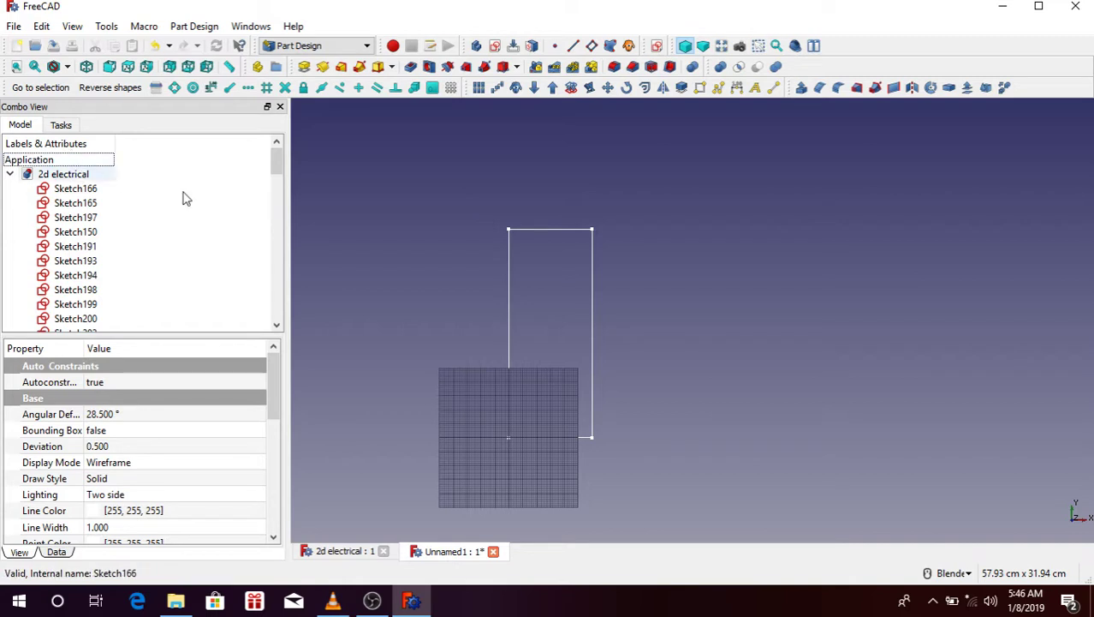
{"action": "left_click", "coordinate": [531, 229]}
{"action": "left_click", "coordinate": [359, 556]}
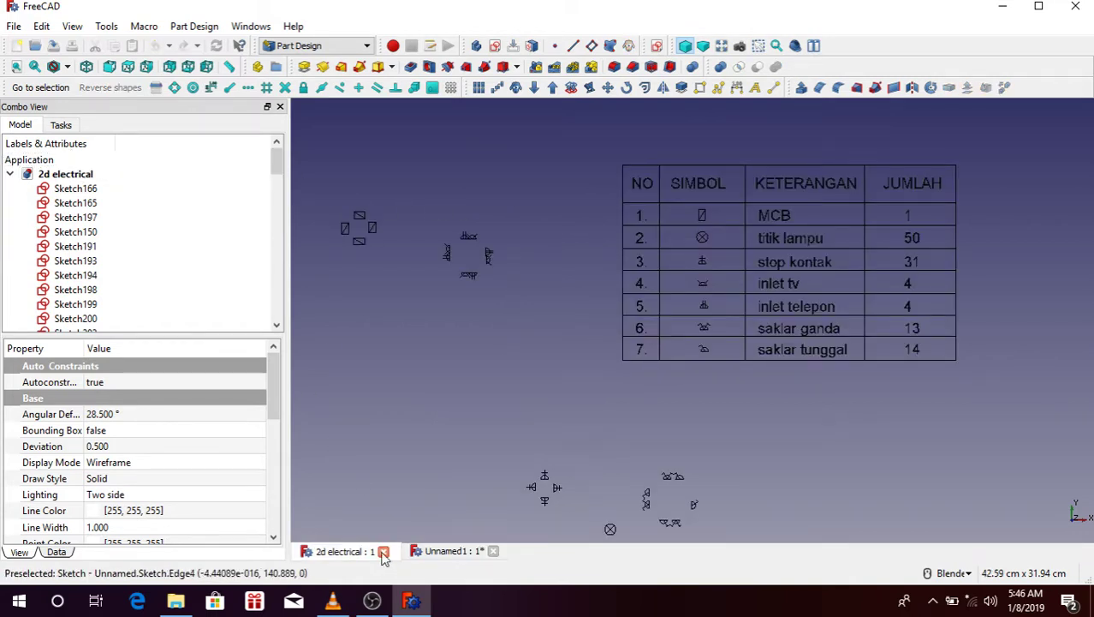
{"action": "left_click", "coordinate": [384, 552]}
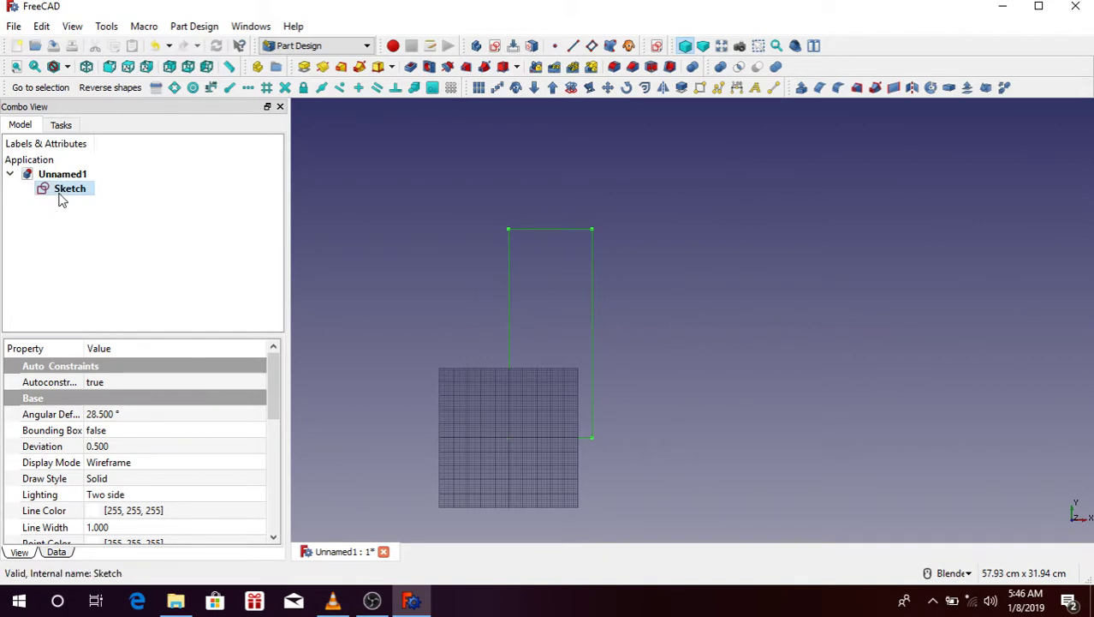
{"action": "left_click", "coordinate": [554, 214]}
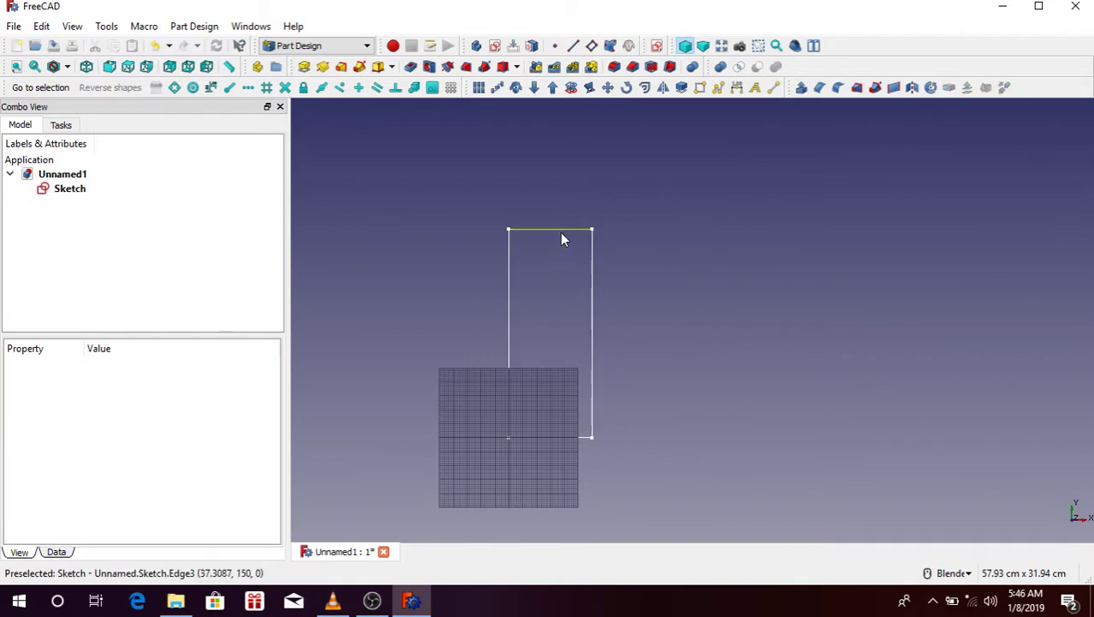
Reopen the rectangle Sketch for editing from the tree.
{"action": "double_click", "coordinate": [67, 191]}
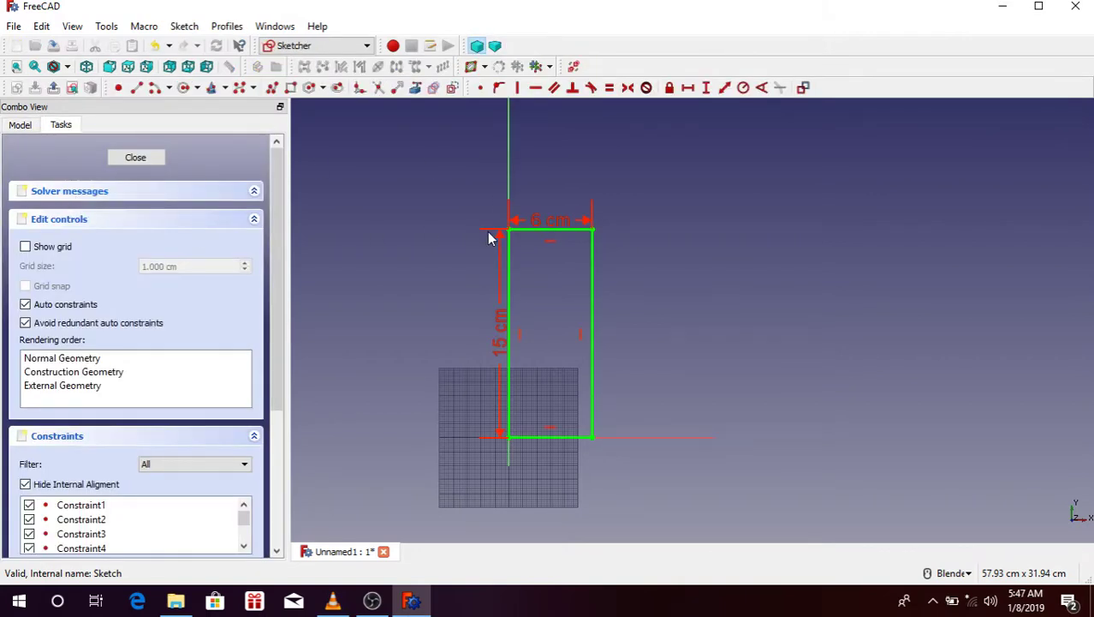
{"action": "scroll", "coordinate": [500, 244], "scroll_direction": "down", "scroll_amount": 5}
{"action": "scroll", "coordinate": [507, 232], "scroll_direction": "up", "scroll_amount": 5}
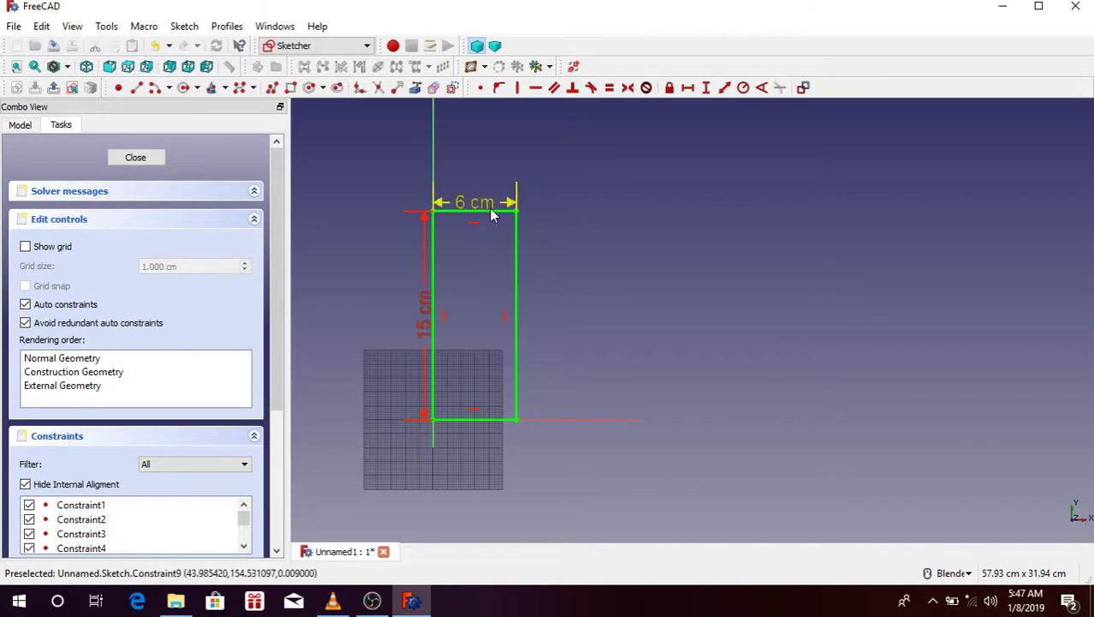
{"action": "scroll", "coordinate": [624, 216], "scroll_direction": "down", "scroll_amount": 2}
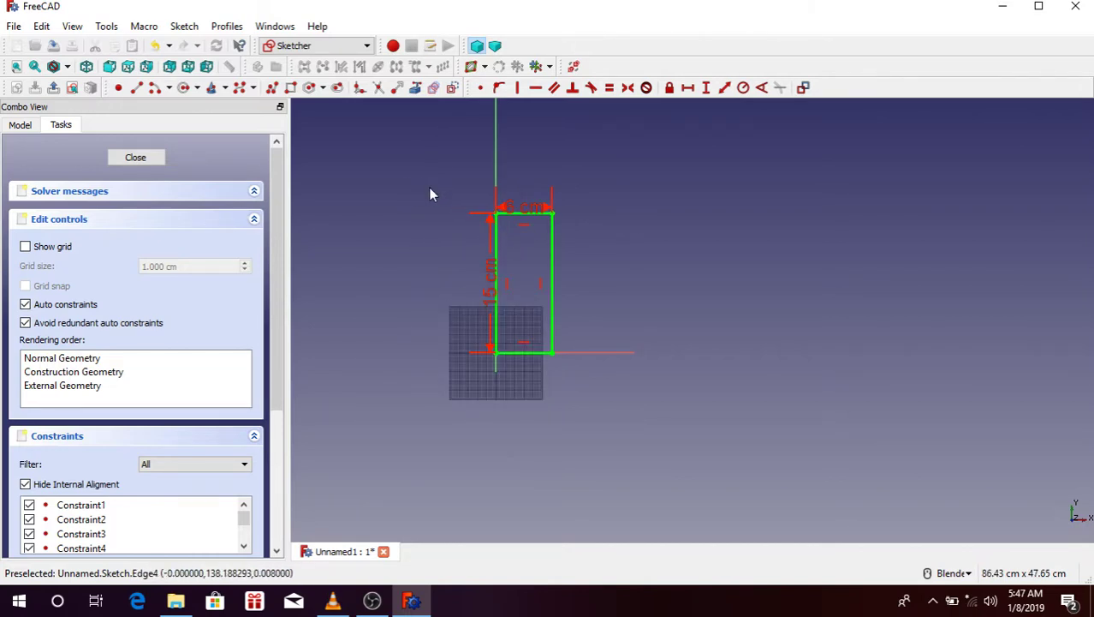
Clone the 6 × 15 cm rectangle and place the copy to the right of the original.
{"action": "left_click_drag", "start_coordinate": [476, 175], "coordinate": [622, 404]}
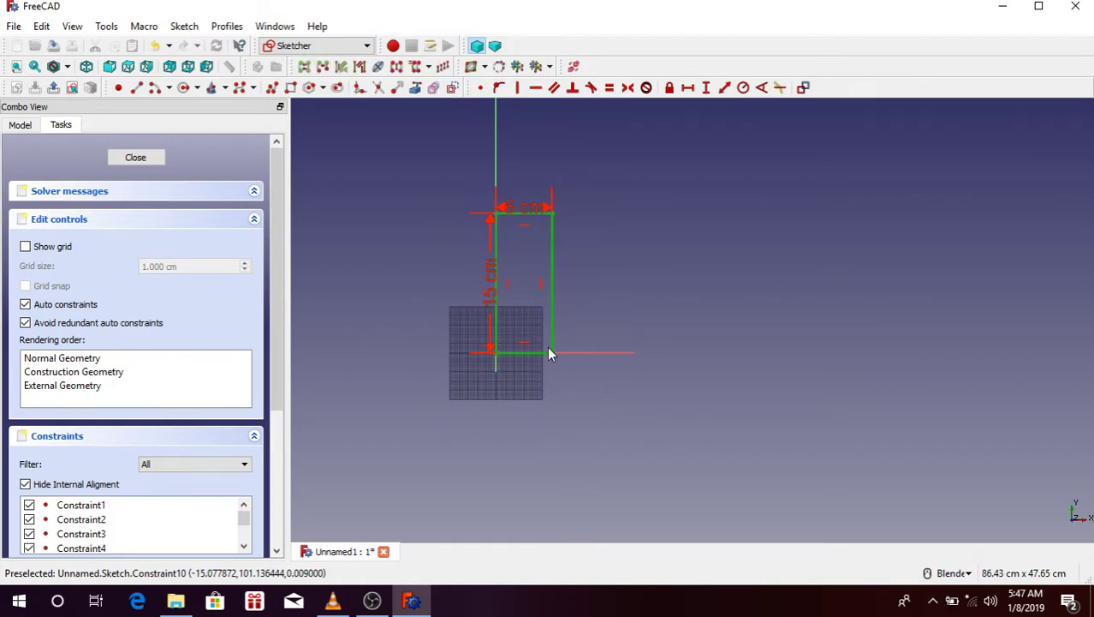
{"action": "left_click", "coordinate": [415, 67]}
{"action": "left_click", "coordinate": [822, 198]}
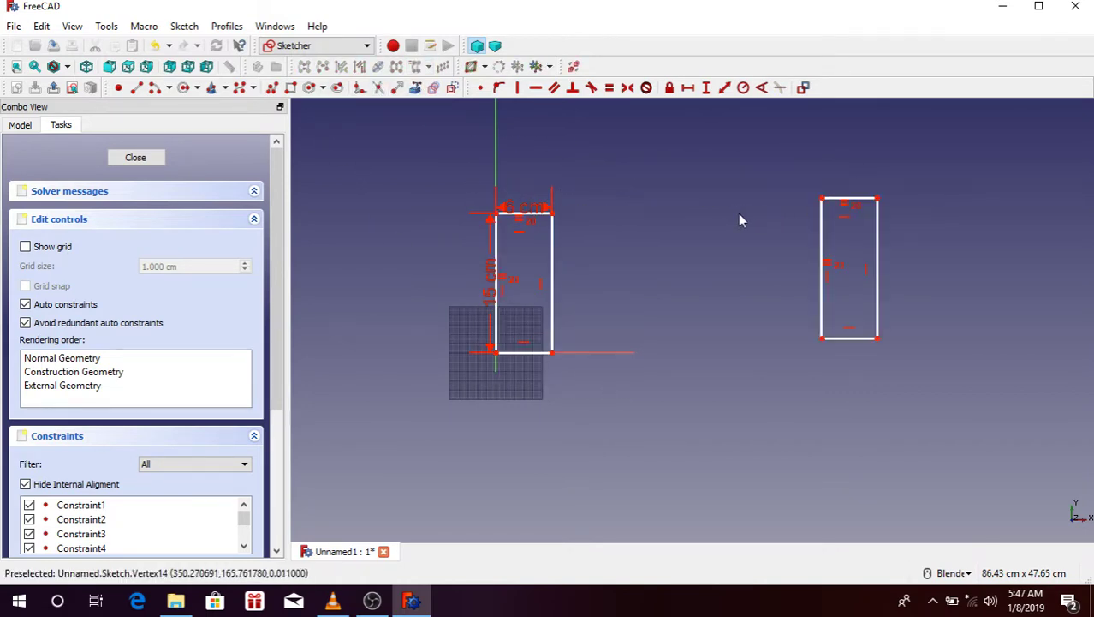
{"action": "middle_click_drag", "start_coordinate": [741, 220], "coordinate": [694, 214], "text": "shift"}
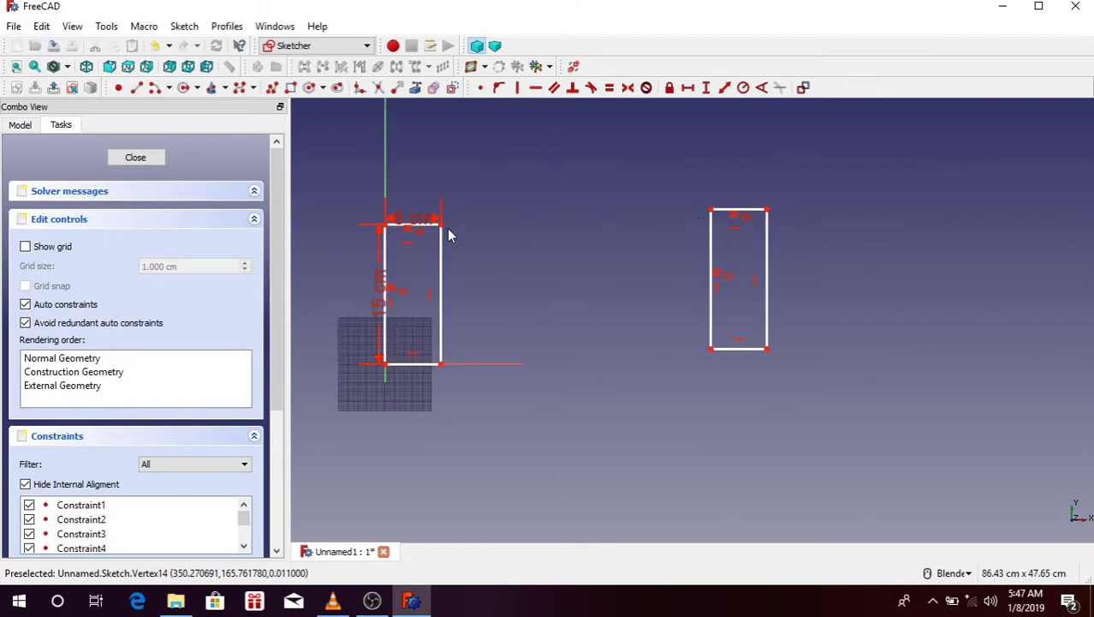
{"action": "scroll", "coordinate": [607, 235], "scroll_direction": "down", "scroll_amount": 6}
{"action": "scroll", "coordinate": [606, 233], "scroll_direction": "up", "scroll_amount": 2}
{"action": "scroll", "coordinate": [600, 226], "scroll_direction": "down", "scroll_amount": 2}
{"action": "scroll", "coordinate": [588, 208], "scroll_direction": "up", "scroll_amount": 2}
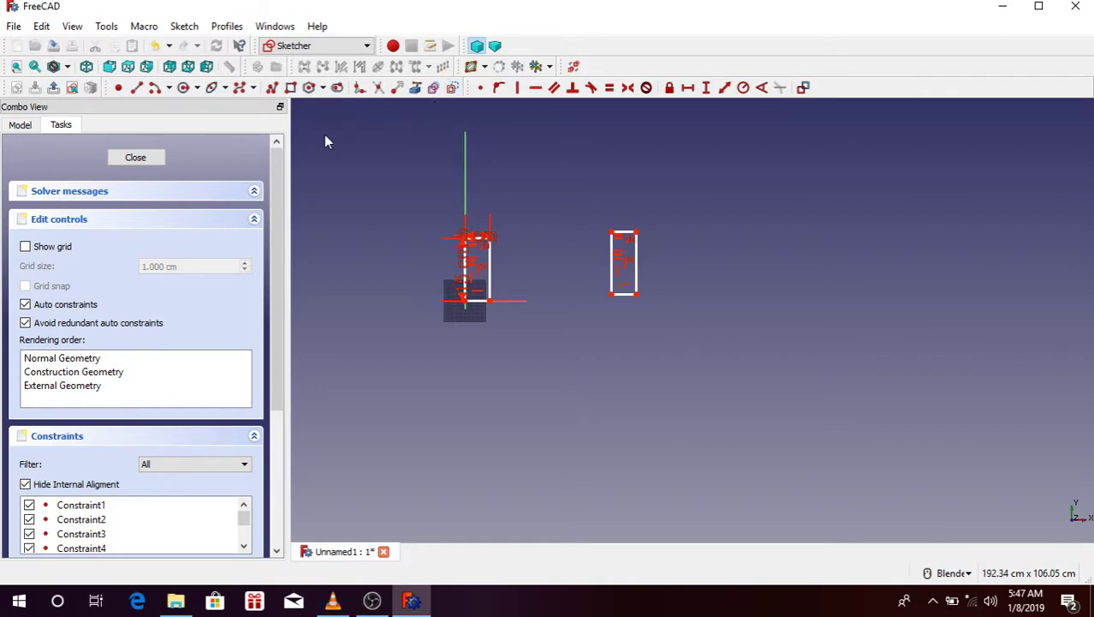
Draw a line from the left rectangle's top-right corner to the clone's top-left corner.
{"action": "left_click", "coordinate": [137, 89]}
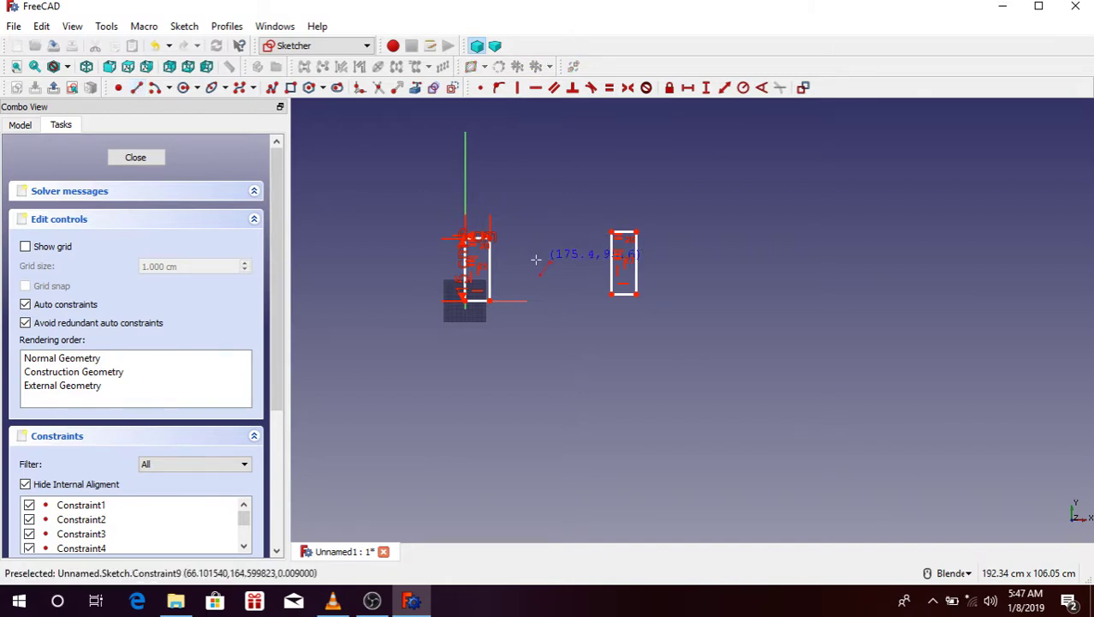
{"action": "scroll", "coordinate": [484, 248], "scroll_direction": "up", "scroll_amount": 5}
{"action": "left_click", "coordinate": [479, 289]}
{"action": "scroll", "coordinate": [479, 288], "scroll_direction": "down", "scroll_amount": 5}
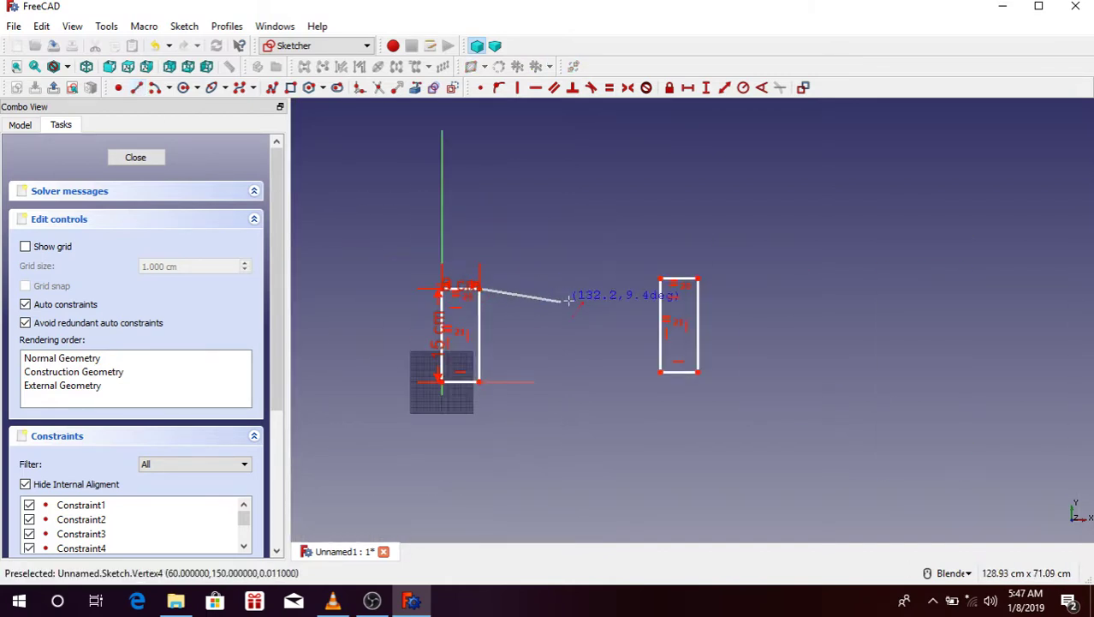
{"action": "scroll", "coordinate": [663, 274], "scroll_direction": "up", "scroll_amount": 2}
{"action": "left_click", "coordinate": [663, 274]}
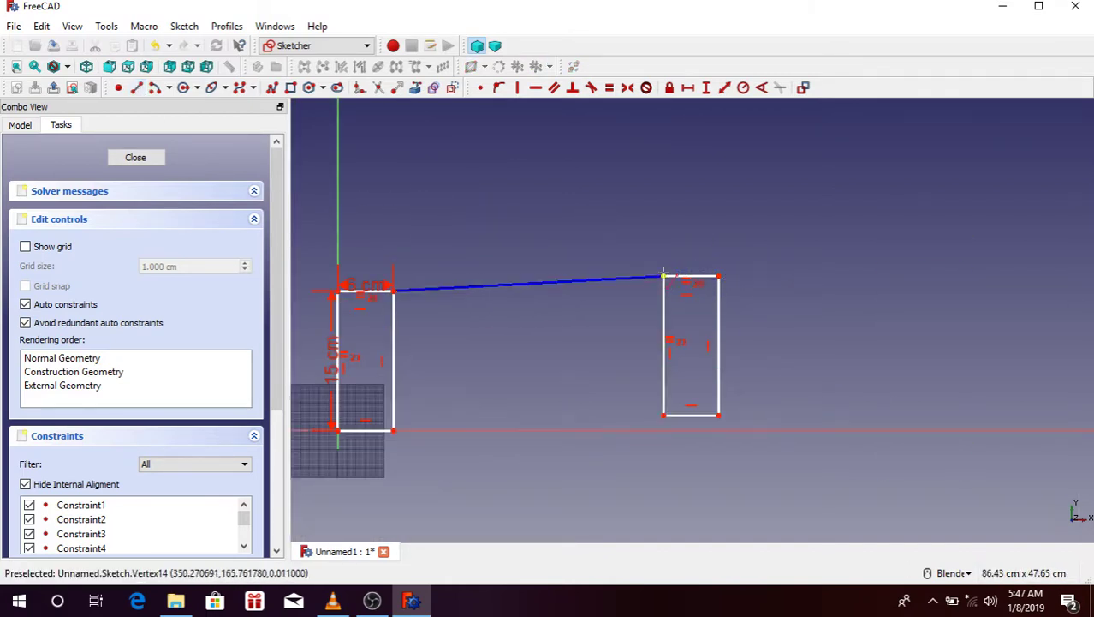
{"action": "right_click", "coordinate": [554, 333]}
Constrain the new connecting line to be horizontal.
{"action": "left_click", "coordinate": [549, 275]}
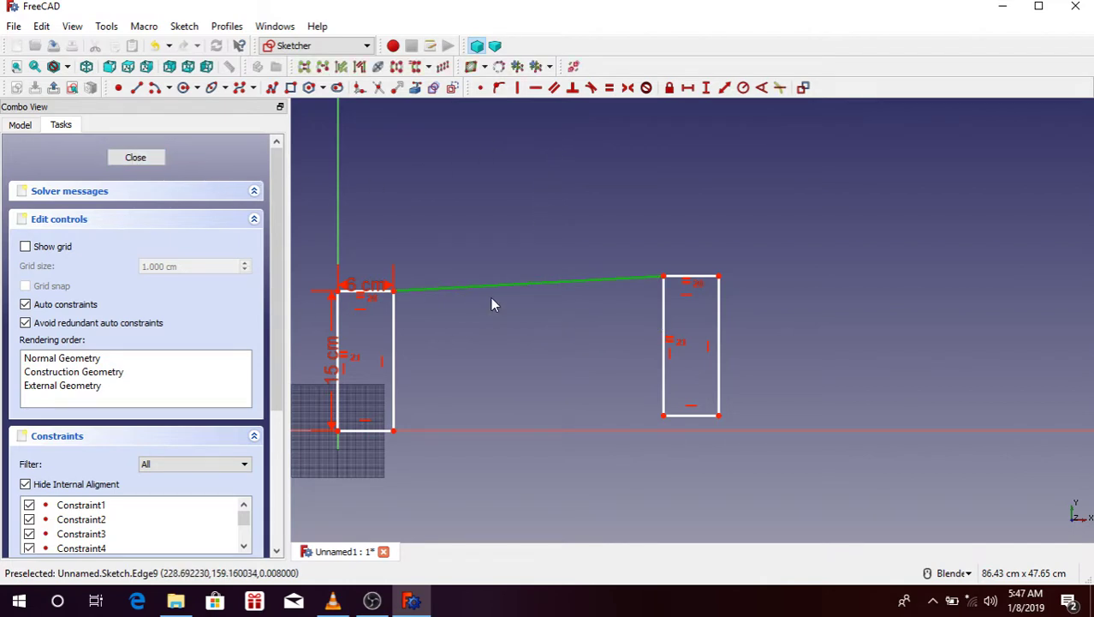
{"action": "left_click", "coordinate": [536, 90]}
{"action": "scroll", "coordinate": [572, 234], "scroll_direction": "down", "scroll_amount": 3}
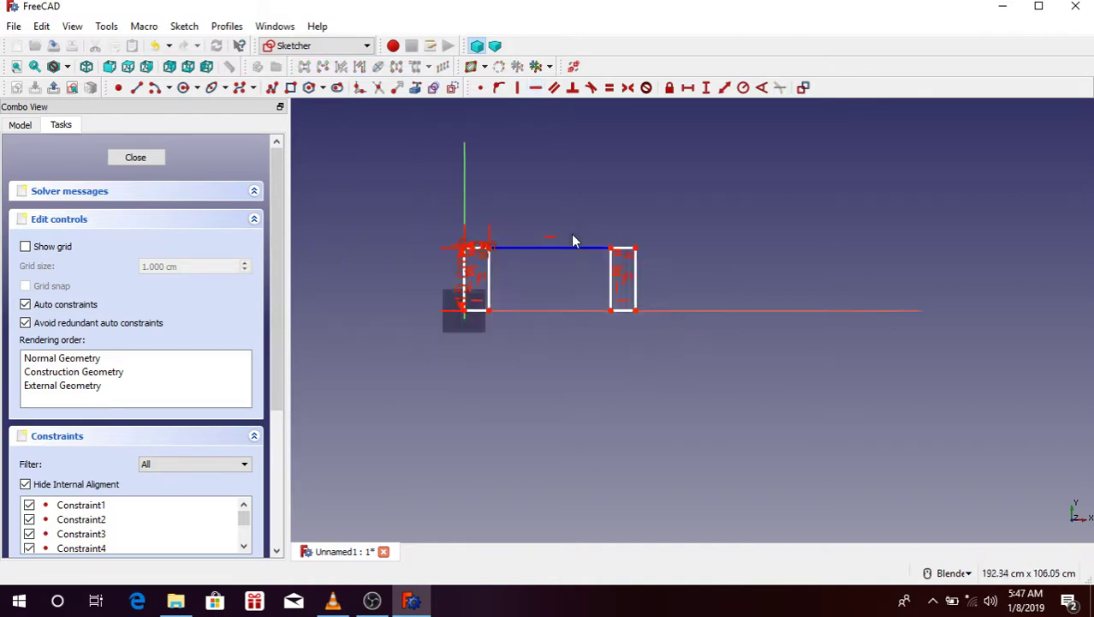
{"action": "scroll", "coordinate": [570, 251], "scroll_direction": "up", "scroll_amount": 3}
{"action": "scroll", "coordinate": [591, 253], "scroll_direction": "down", "scroll_amount": 3}
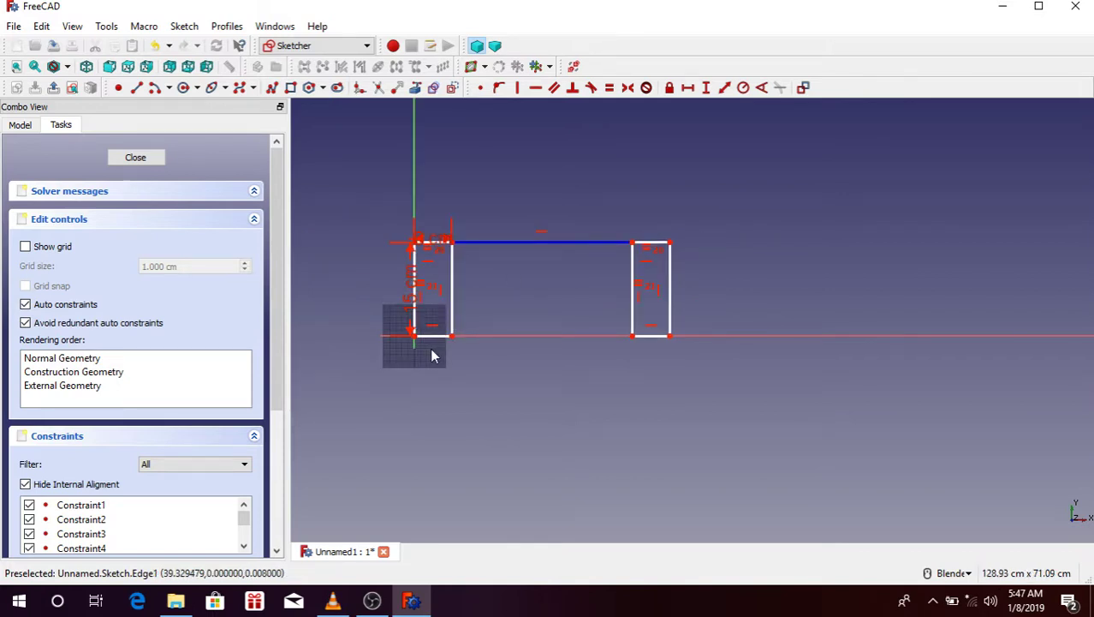
{"action": "scroll", "coordinate": [430, 347], "scroll_direction": "up", "scroll_amount": 3}
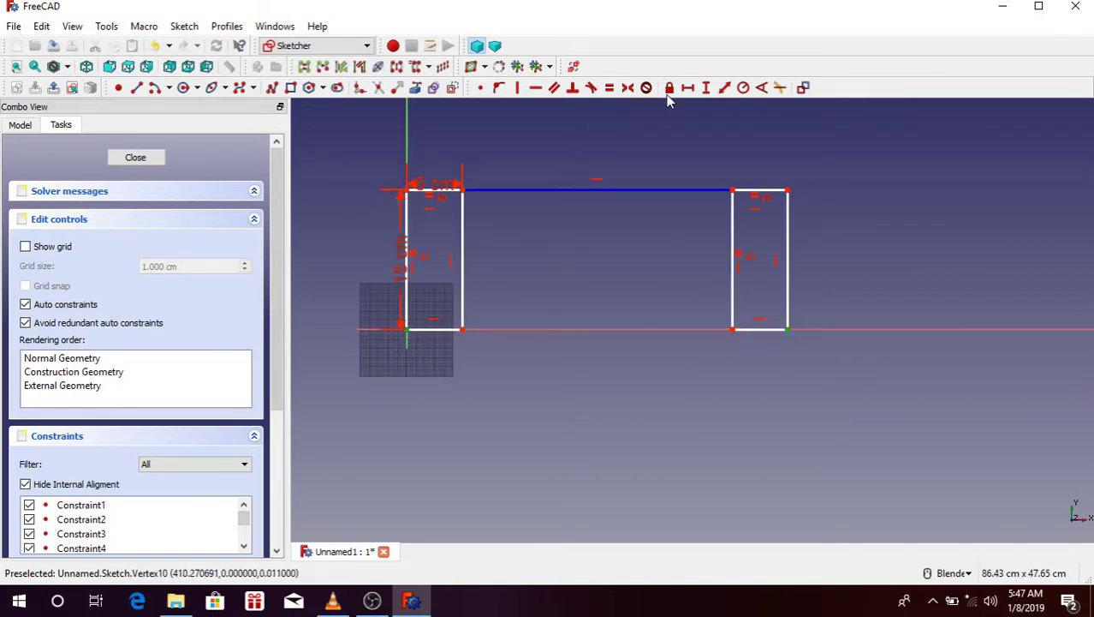
Add an 80 cm horizontal distance constraint spanning both rectangles.
{"action": "left_click", "coordinate": [689, 89]}
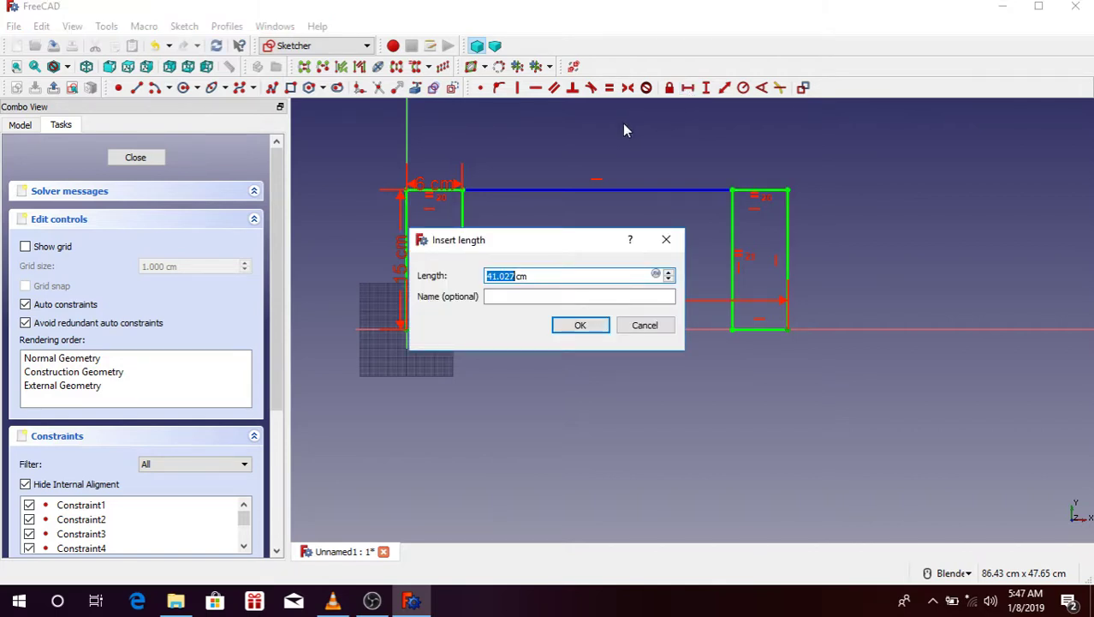
{"action": "type", "text": "80"}
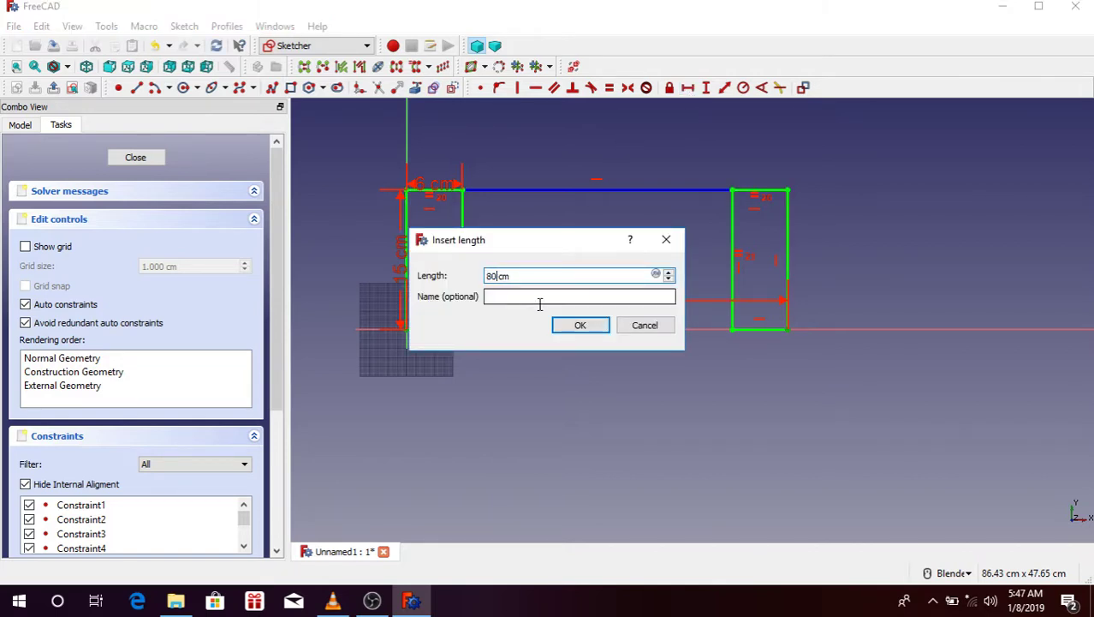
{"action": "left_click", "coordinate": [578, 325]}
{"action": "scroll", "coordinate": [769, 272], "scroll_direction": "up", "scroll_amount": 4}
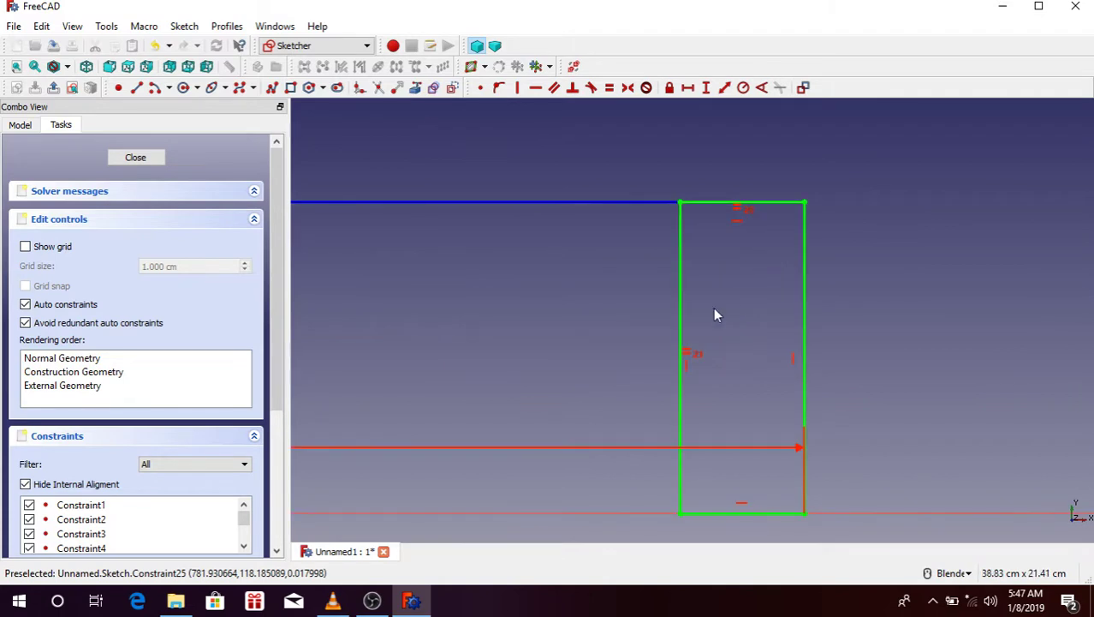
{"action": "scroll", "coordinate": [714, 307], "scroll_direction": "down", "scroll_amount": 5}
{"action": "scroll", "coordinate": [735, 289], "scroll_direction": "up", "scroll_amount": 3}
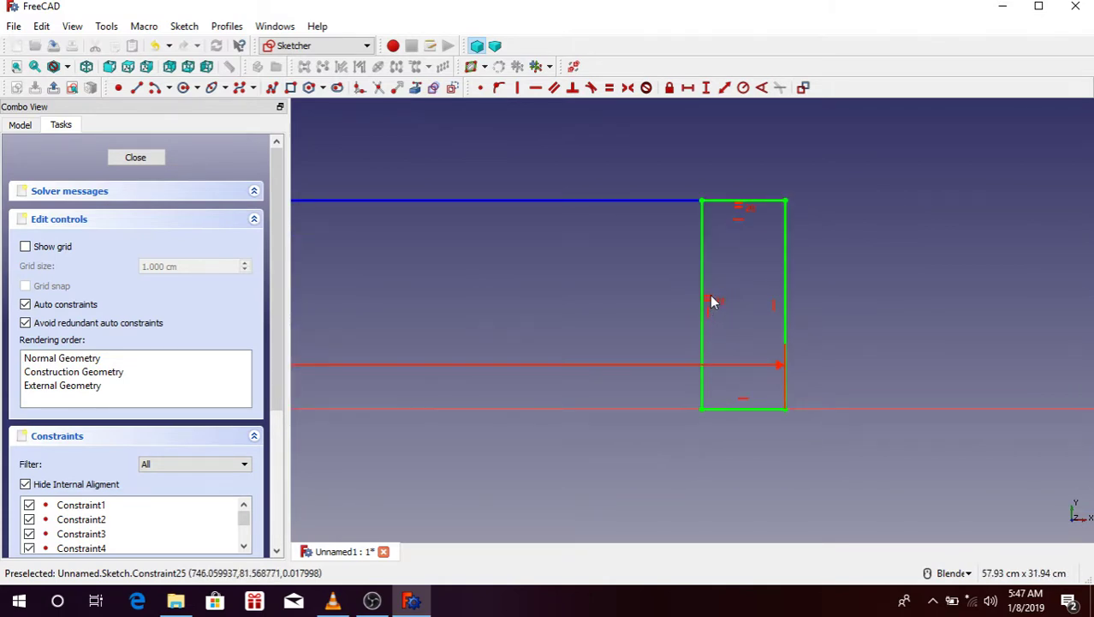
{"action": "scroll", "coordinate": [822, 251], "scroll_direction": "down", "scroll_amount": 4}
{"action": "scroll", "coordinate": [789, 267], "scroll_direction": "up", "scroll_amount": 2}
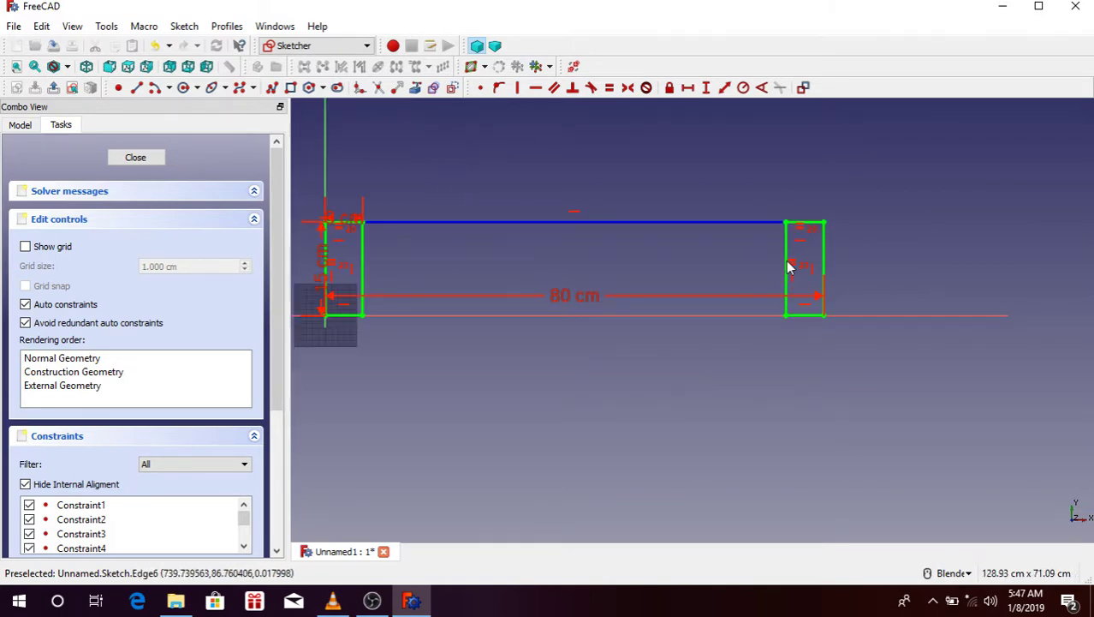
{"action": "double_click", "coordinate": [342, 220]}
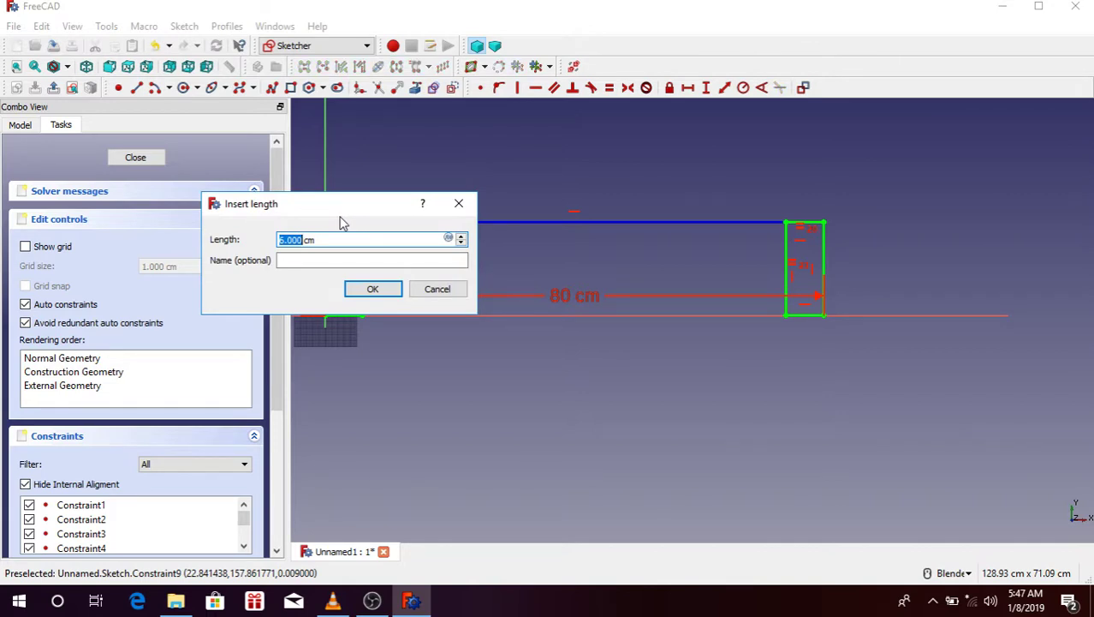
{"action": "type", "text": "8"}
{"action": "left_click", "coordinate": [372, 290]}
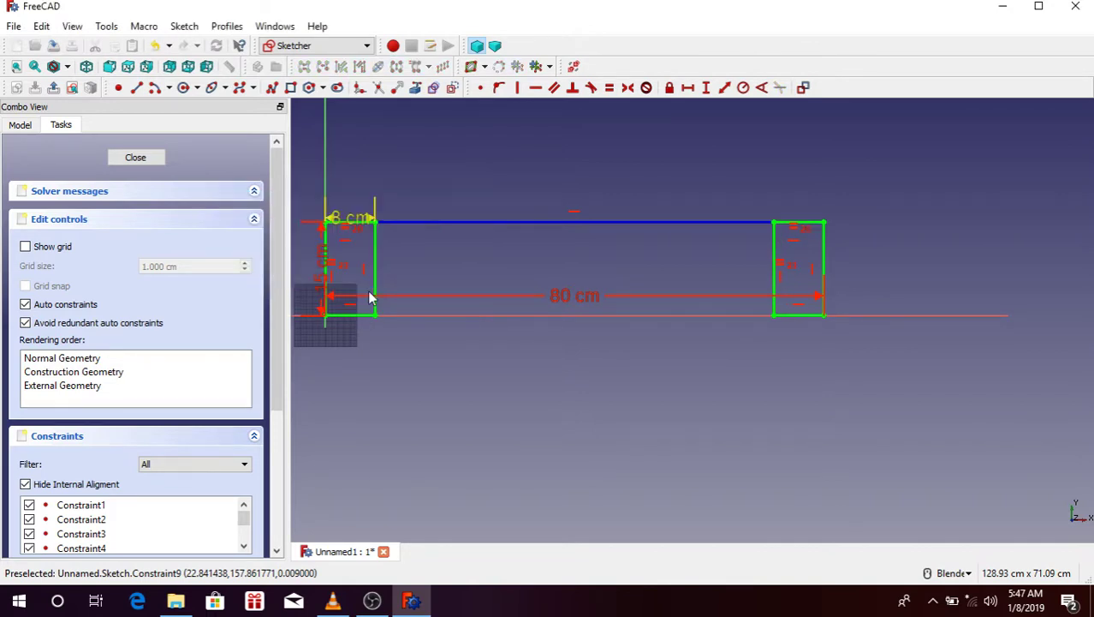
{"action": "double_click", "coordinate": [346, 221]}
{"action": "type", "text": "6"}
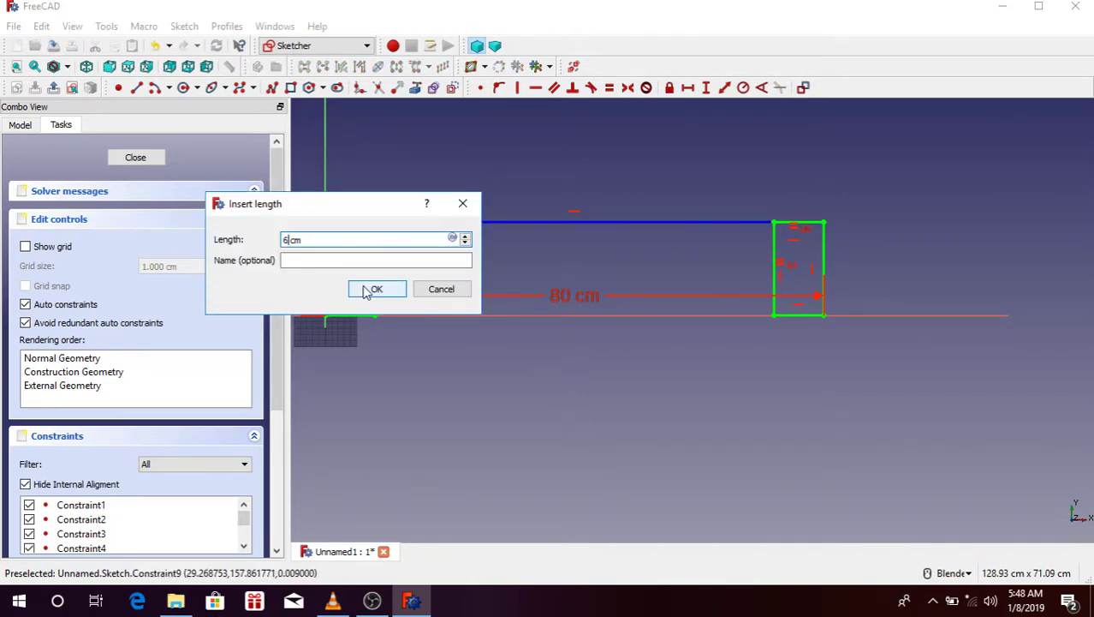
{"action": "left_click", "coordinate": [367, 292]}
{"action": "scroll", "coordinate": [774, 274], "scroll_direction": "down", "scroll_amount": 3}
{"action": "scroll", "coordinate": [745, 219], "scroll_direction": "up", "scroll_amount": 3}
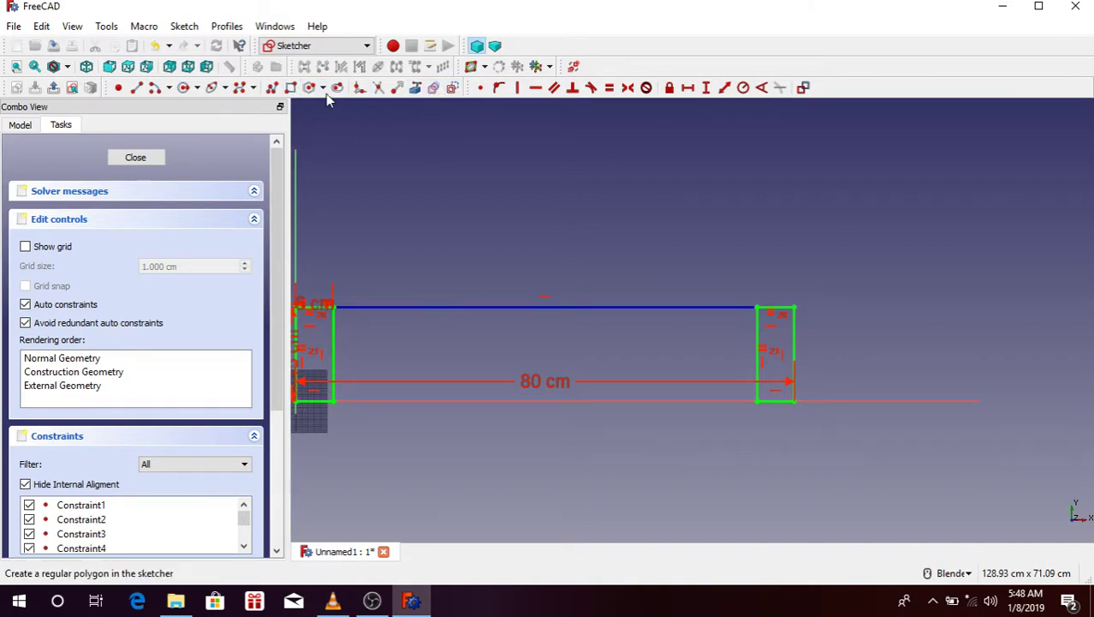
Draw a tall rectangle rising from the connecting line's right end.
{"action": "left_click", "coordinate": [293, 89]}
{"action": "scroll", "coordinate": [779, 300], "scroll_direction": "down", "scroll_amount": 4}
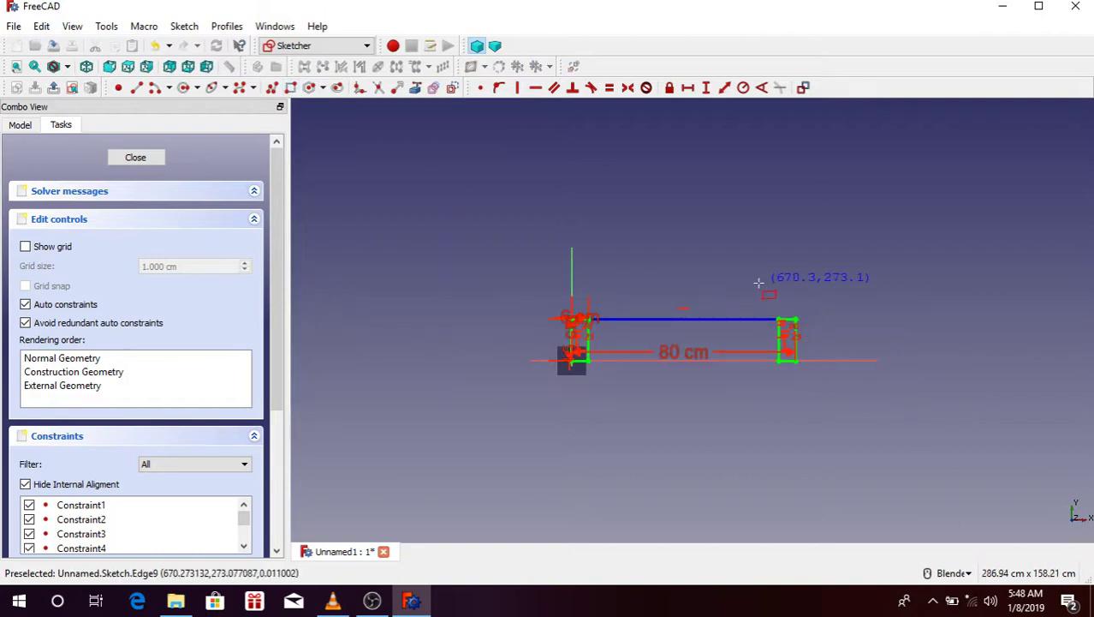
{"action": "scroll", "coordinate": [788, 325], "scroll_direction": "up", "scroll_amount": 4}
{"action": "left_click", "coordinate": [800, 361]}
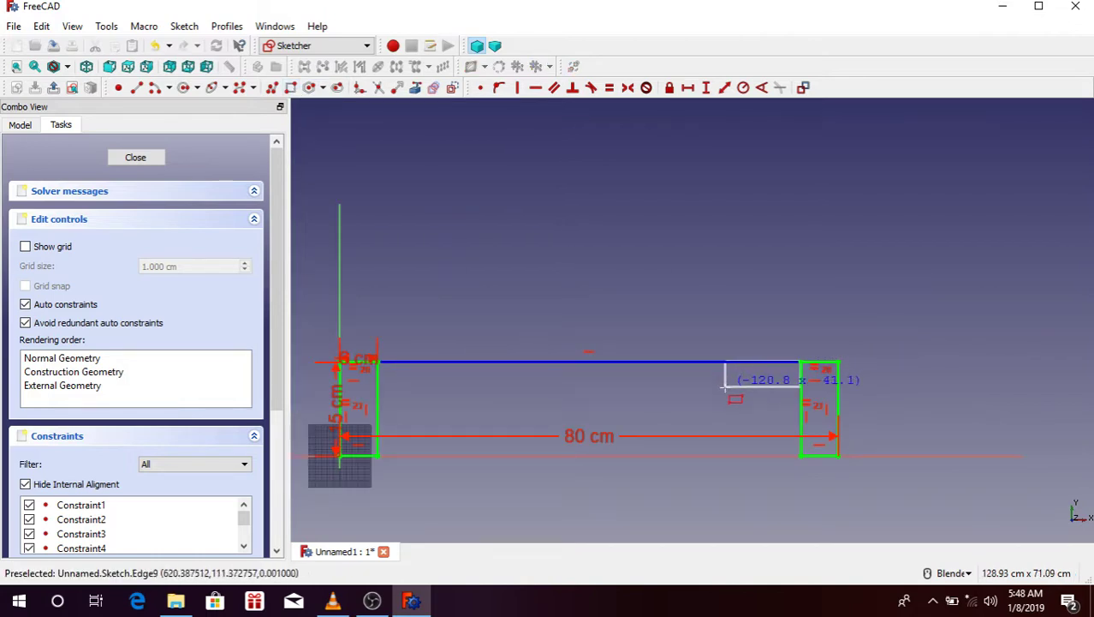
{"action": "scroll", "coordinate": [719, 389], "scroll_direction": "down", "scroll_amount": 3}
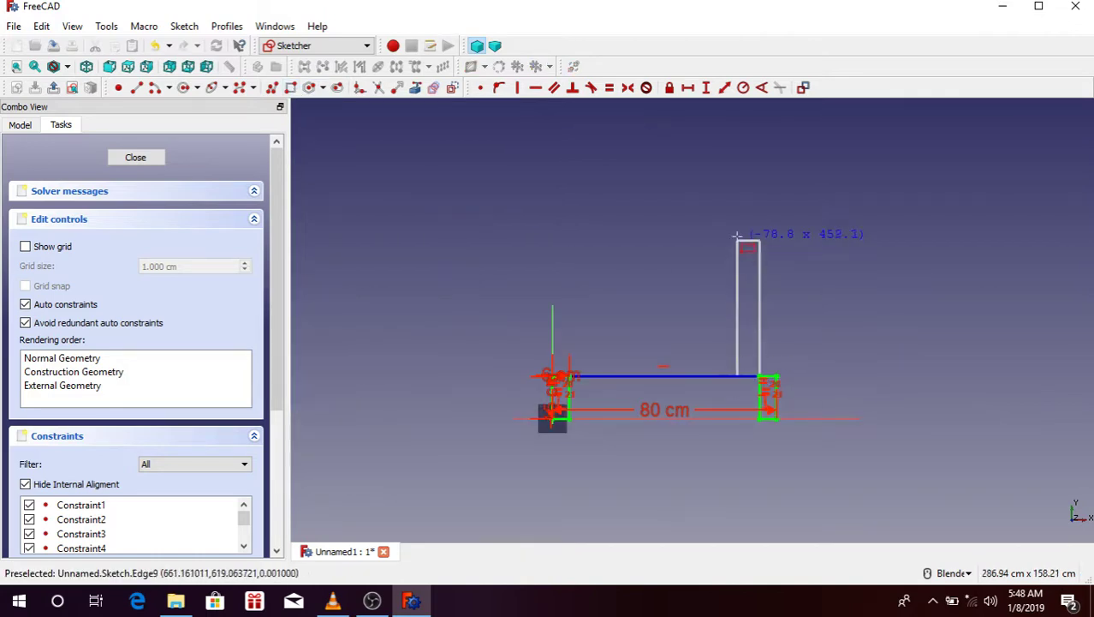
{"action": "left_click", "coordinate": [740, 159]}
{"action": "scroll", "coordinate": [749, 141], "scroll_direction": "up", "scroll_amount": 3}
Constrain the tall rectangle's top-edge width to 3 cm.
{"action": "left_click", "coordinate": [759, 184]}
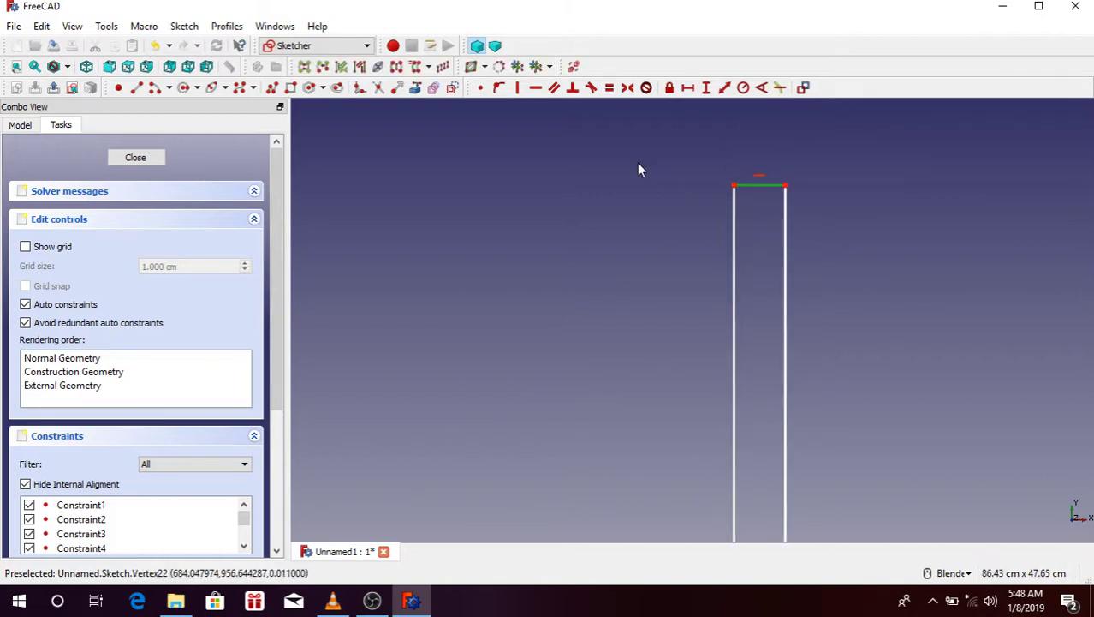
{"action": "left_click", "coordinate": [688, 88]}
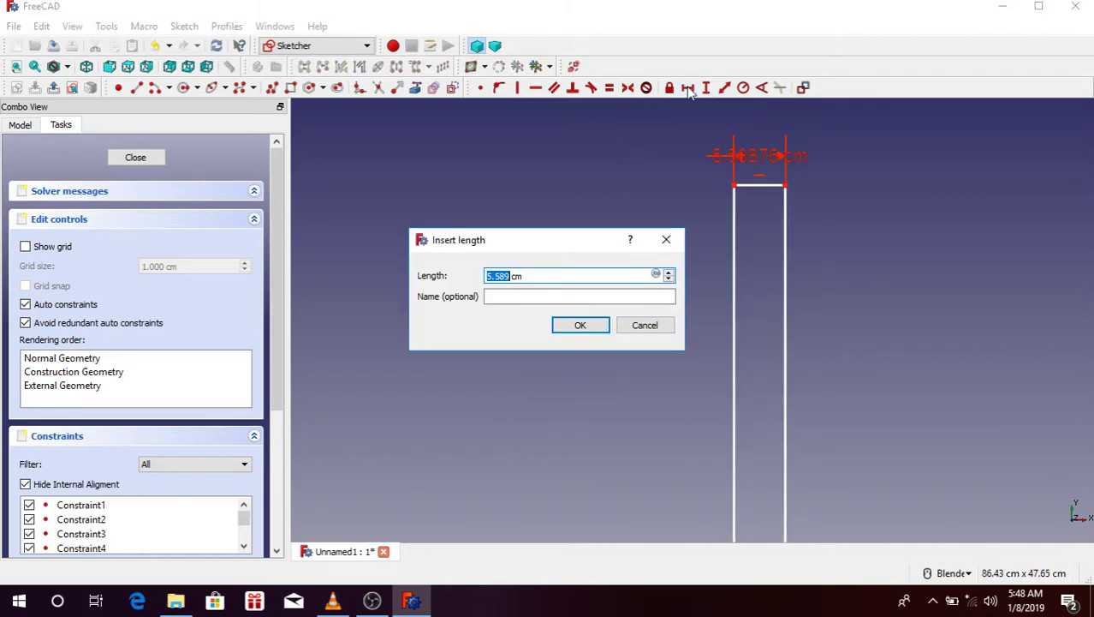
{"action": "type", "text": "2"}
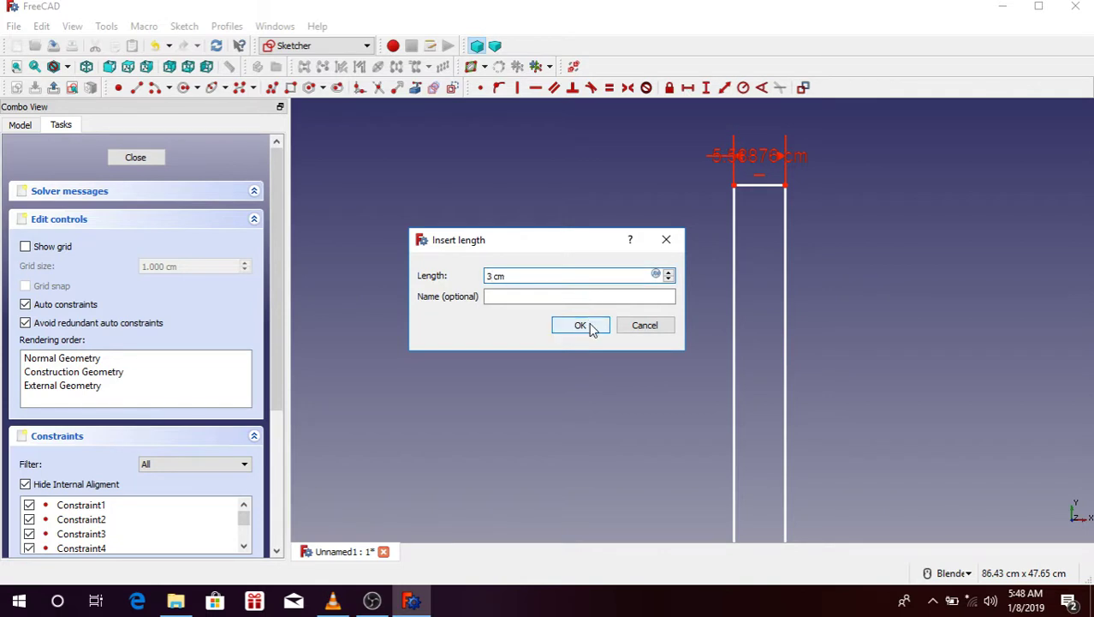
{"action": "left_click", "coordinate": [589, 324]}
{"action": "scroll", "coordinate": [730, 182], "scroll_direction": "down", "scroll_amount": 3}
{"action": "scroll", "coordinate": [731, 225], "scroll_direction": "up", "scroll_amount": 1}
{"action": "scroll", "coordinate": [705, 342], "scroll_direction": "up", "scroll_amount": 3}
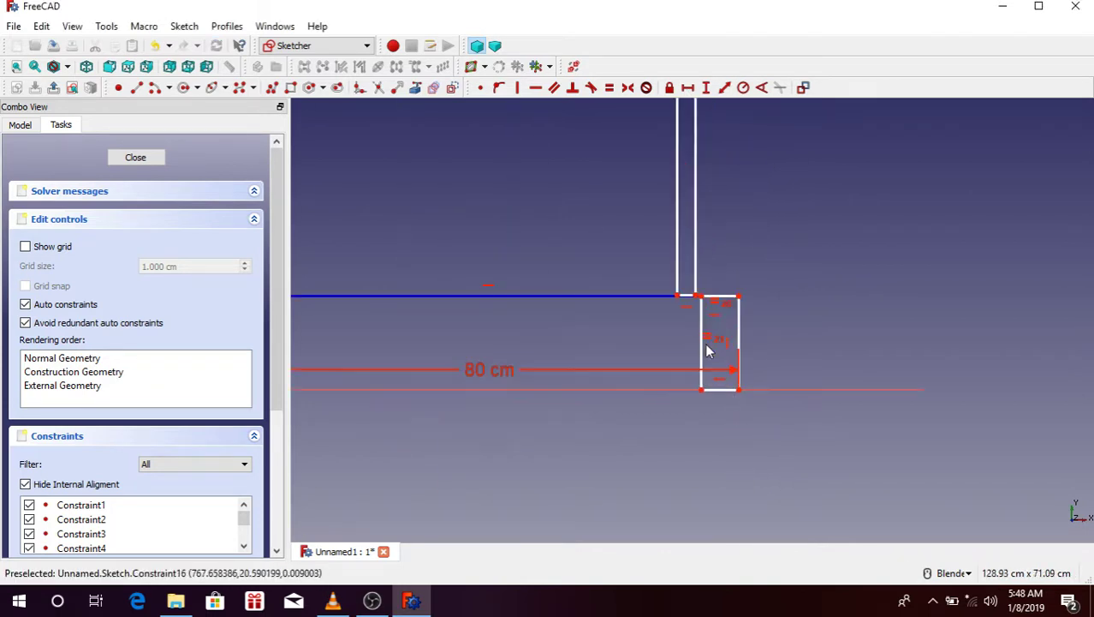
{"action": "scroll", "coordinate": [706, 454], "scroll_direction": "up", "scroll_amount": 2}
{"action": "scroll", "coordinate": [679, 428], "scroll_direction": "up", "scroll_amount": 1}
Make the tall rectangle's bottom corner coincident with the small rectangle's corner.
{"action": "left_click", "coordinate": [671, 406]}
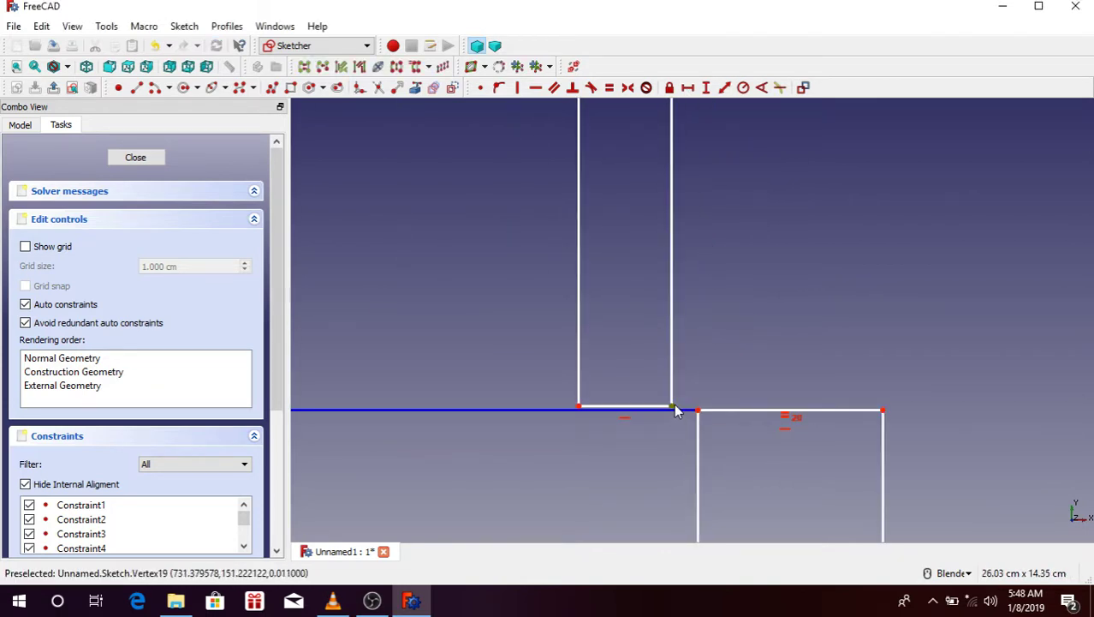
{"action": "left_click", "coordinate": [698, 411]}
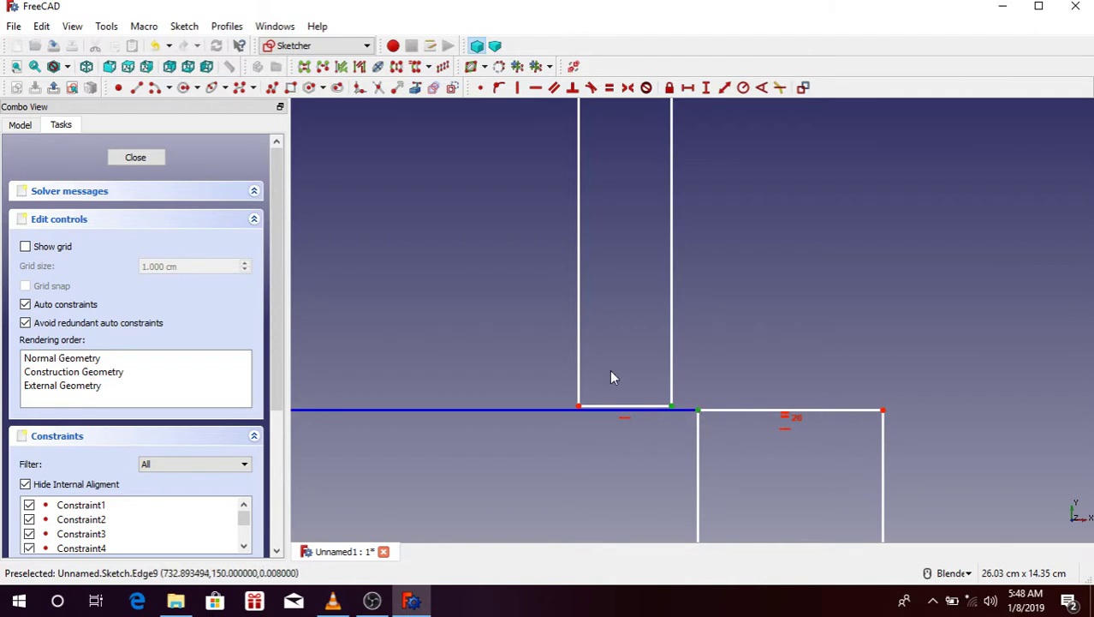
{"action": "left_click", "coordinate": [480, 87]}
Apply an equality constraint between the 80 cm horizontal line and the tall arm's long side.
{"action": "scroll", "coordinate": [706, 428], "scroll_direction": "down", "scroll_amount": 5}
{"action": "scroll", "coordinate": [704, 417], "scroll_direction": "down", "scroll_amount": 2}
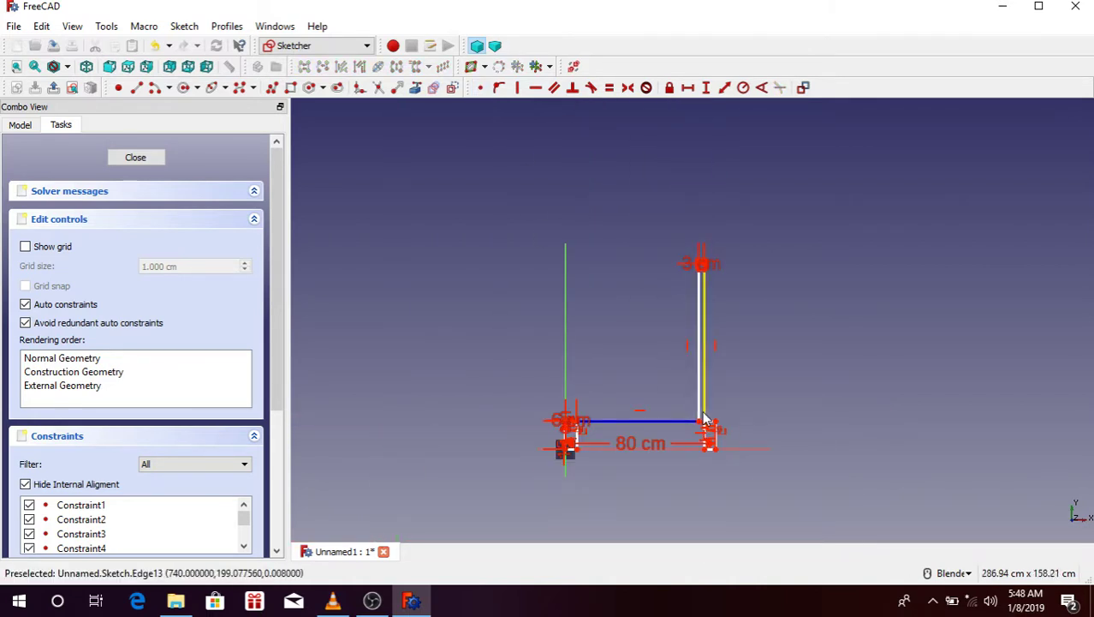
{"action": "scroll", "coordinate": [706, 416], "scroll_direction": "up", "scroll_amount": 4}
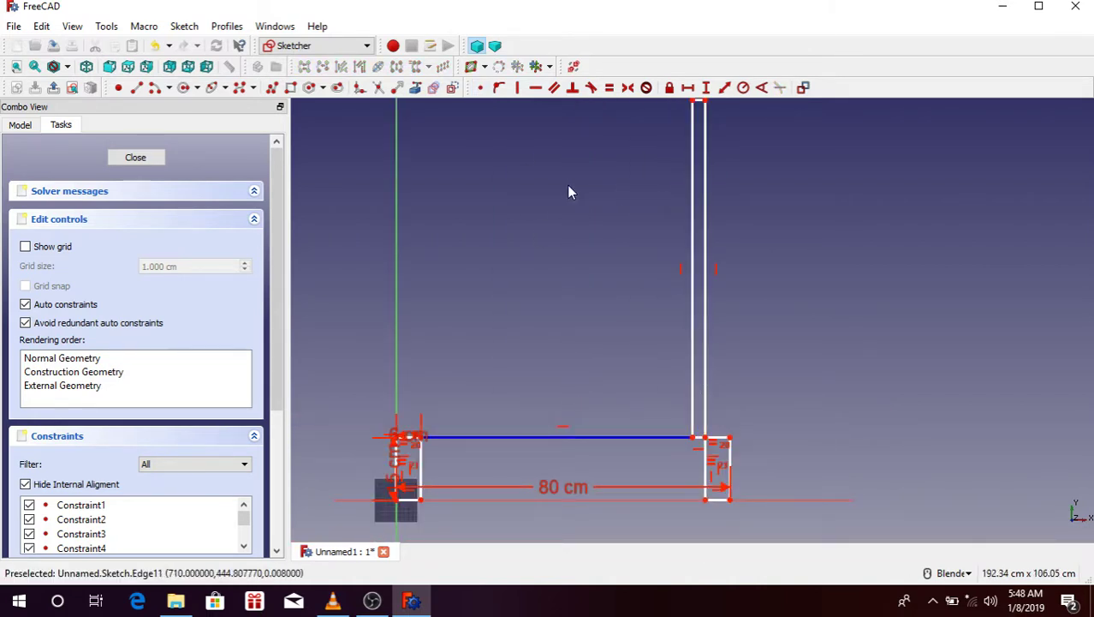
{"action": "scroll", "coordinate": [567, 186], "scroll_direction": "down", "scroll_amount": 2}
{"action": "scroll", "coordinate": [592, 249], "scroll_direction": "up", "scroll_amount": 3}
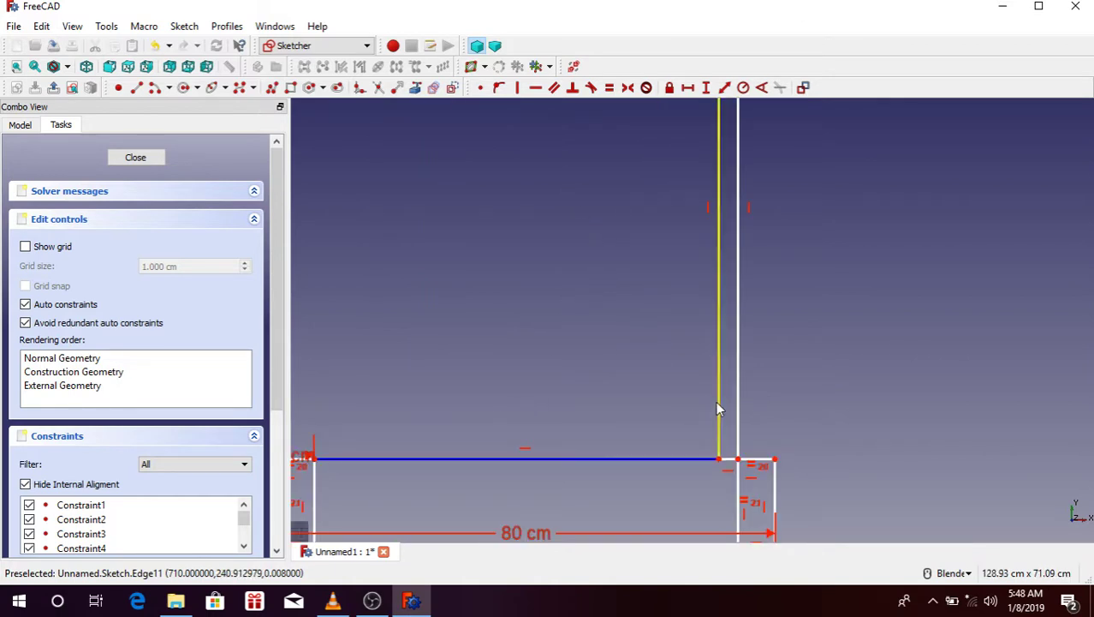
{"action": "scroll", "coordinate": [667, 403], "scroll_direction": "down", "scroll_amount": 2}
{"action": "scroll", "coordinate": [567, 442], "scroll_direction": "up", "scroll_amount": 3}
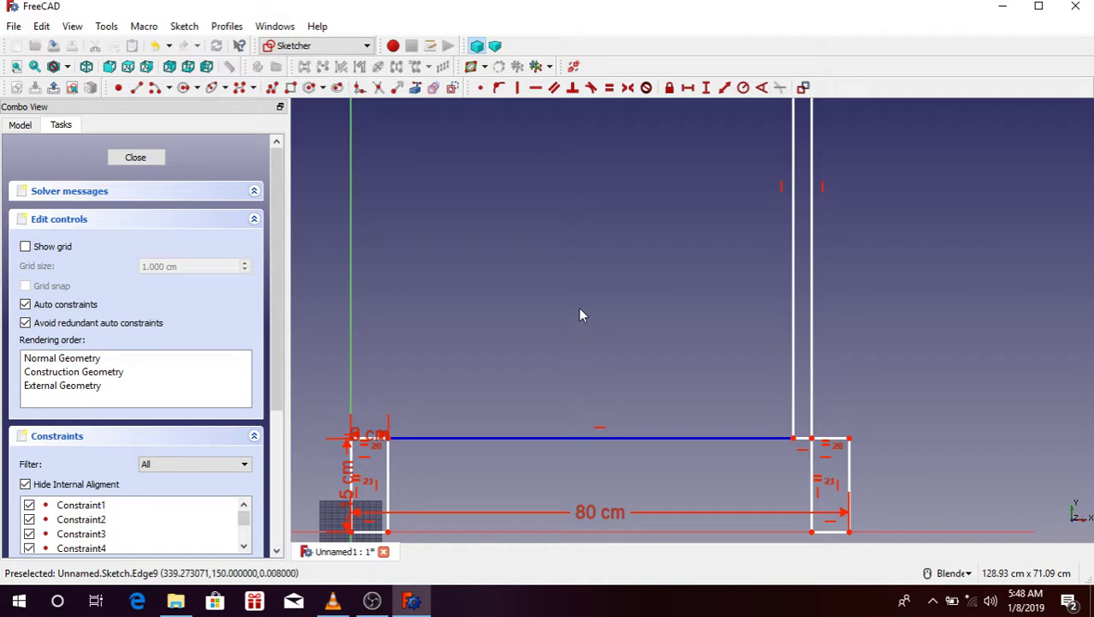
{"action": "scroll", "coordinate": [580, 306], "scroll_direction": "down", "scroll_amount": 3}
{"action": "scroll", "coordinate": [584, 311], "scroll_direction": "up", "scroll_amount": 3}
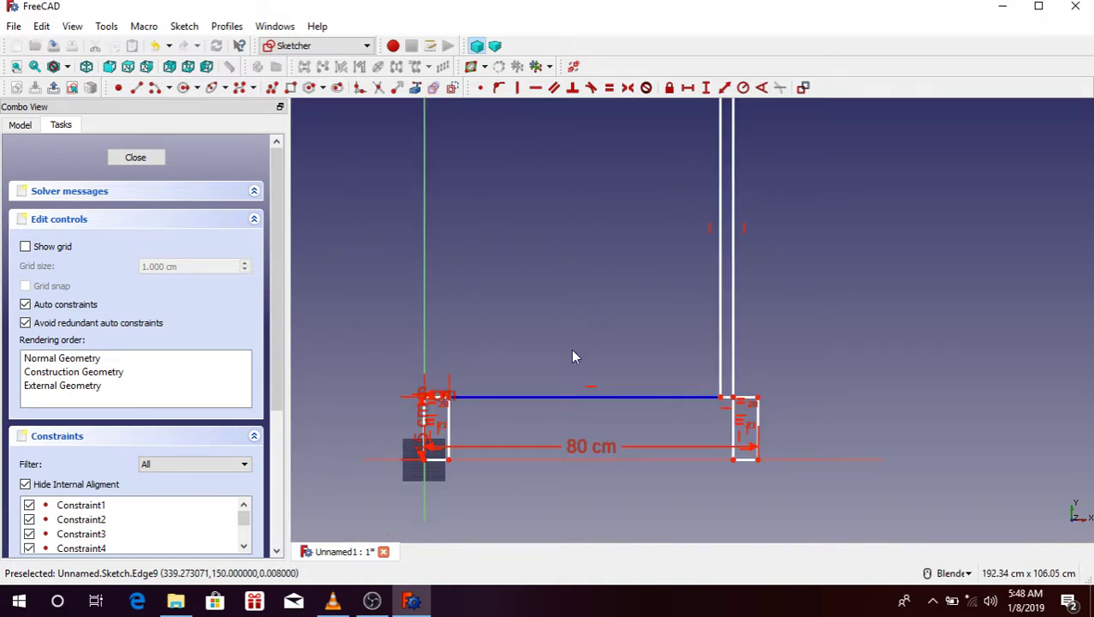
{"action": "left_click", "coordinate": [565, 398]}
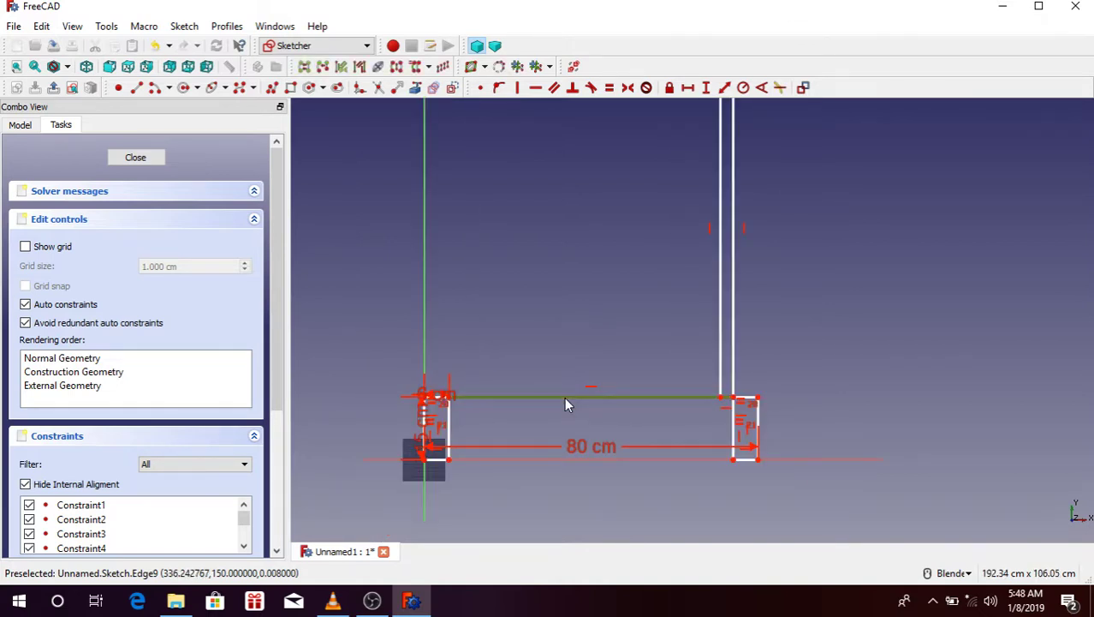
{"action": "left_click", "coordinate": [733, 258]}
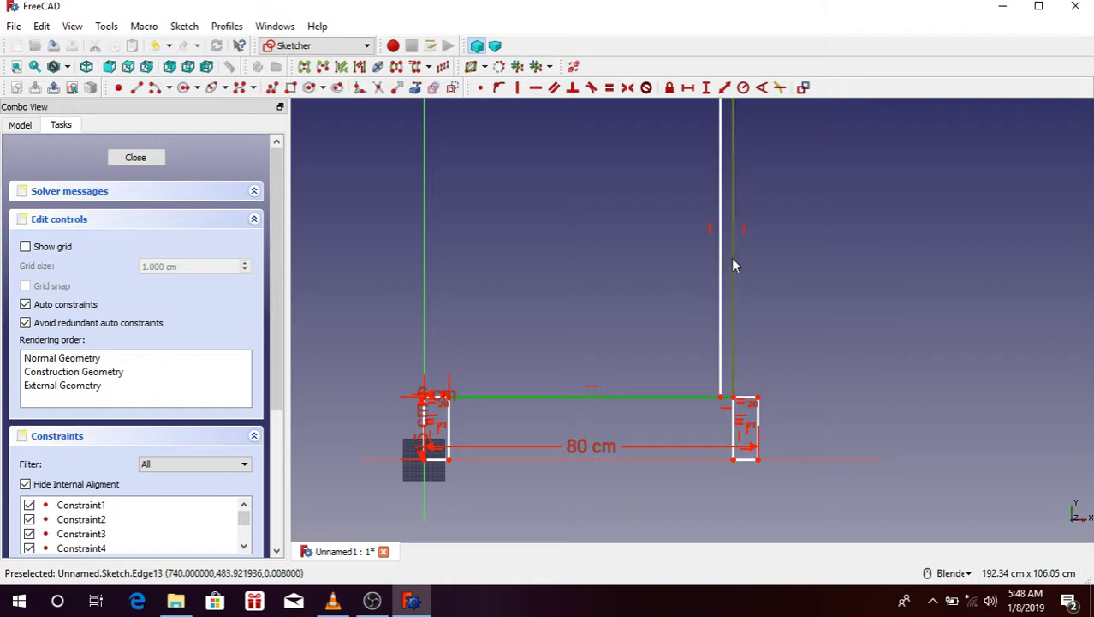
{"action": "left_click", "coordinate": [610, 88]}
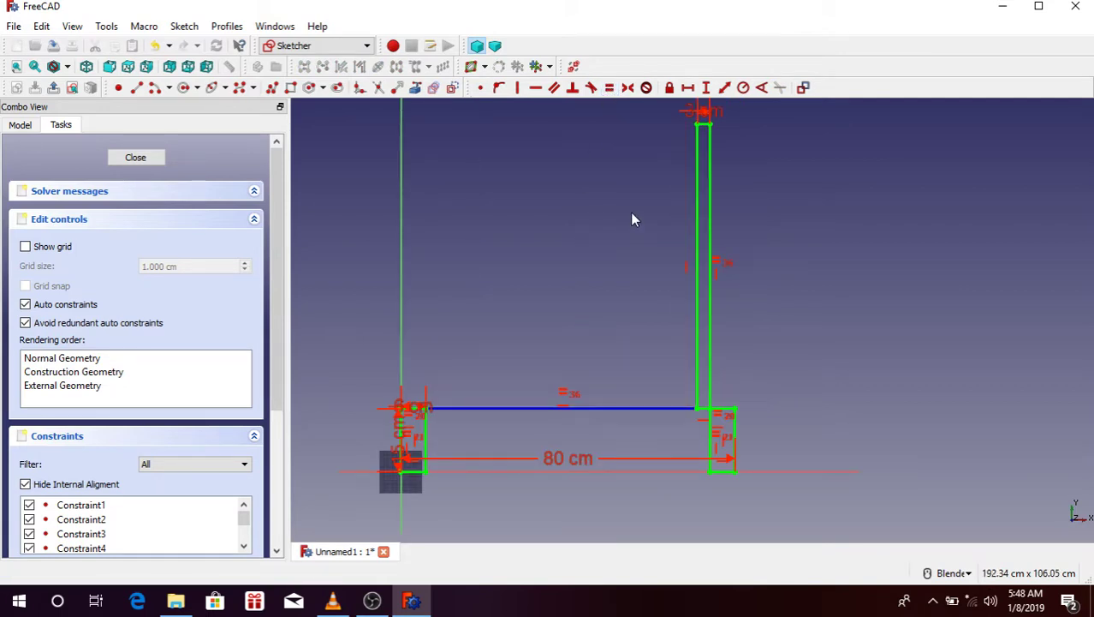
{"action": "scroll", "coordinate": [630, 212], "scroll_direction": "down", "scroll_amount": 2}
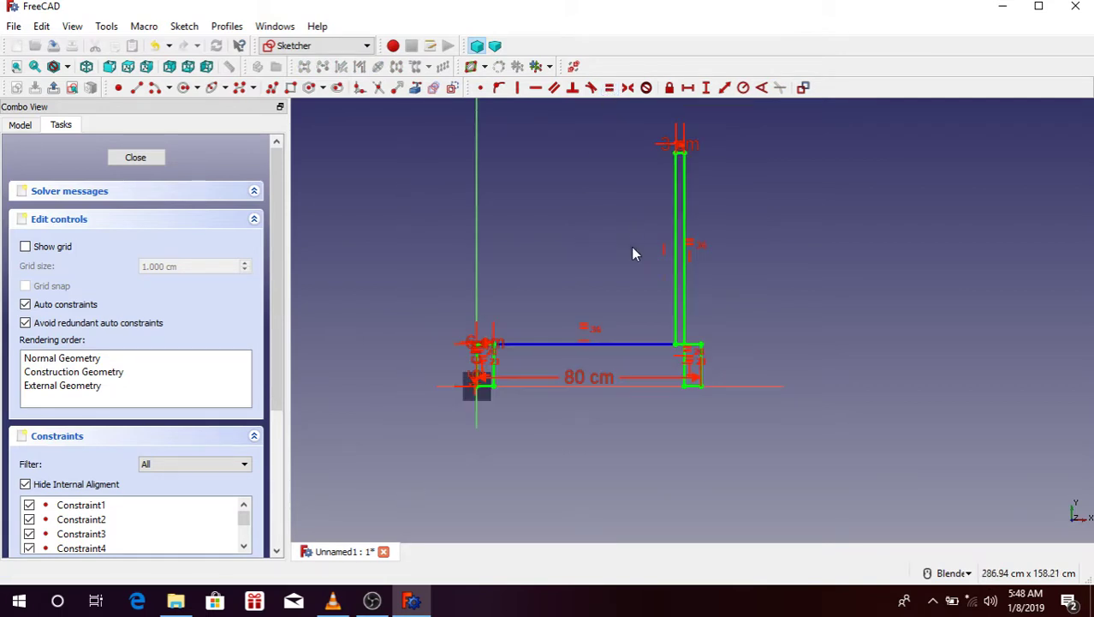
{"action": "scroll", "coordinate": [591, 381], "scroll_direction": "up", "scroll_amount": 1}
Change the horizontal dimension to 90 cm, then to 200 cm.
{"action": "double_click", "coordinate": [575, 376]}
{"action": "type", "text": "90"}
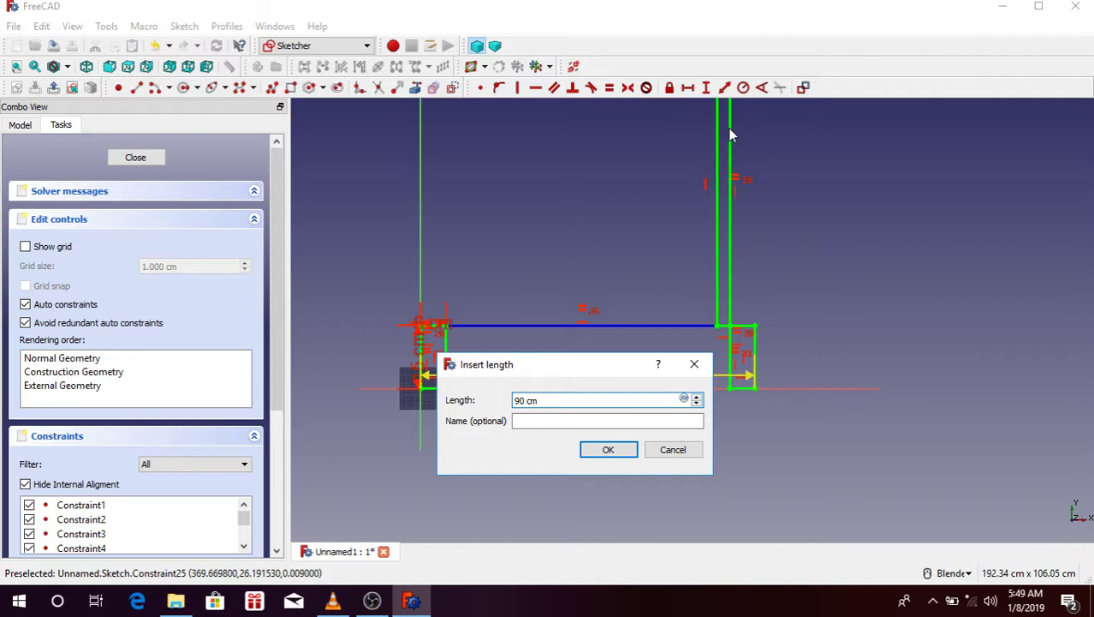
{"action": "left_click", "coordinate": [621, 450]}
{"action": "scroll", "coordinate": [657, 419], "scroll_direction": "down", "scroll_amount": 3}
{"action": "scroll", "coordinate": [670, 322], "scroll_direction": "up", "scroll_amount": 3}
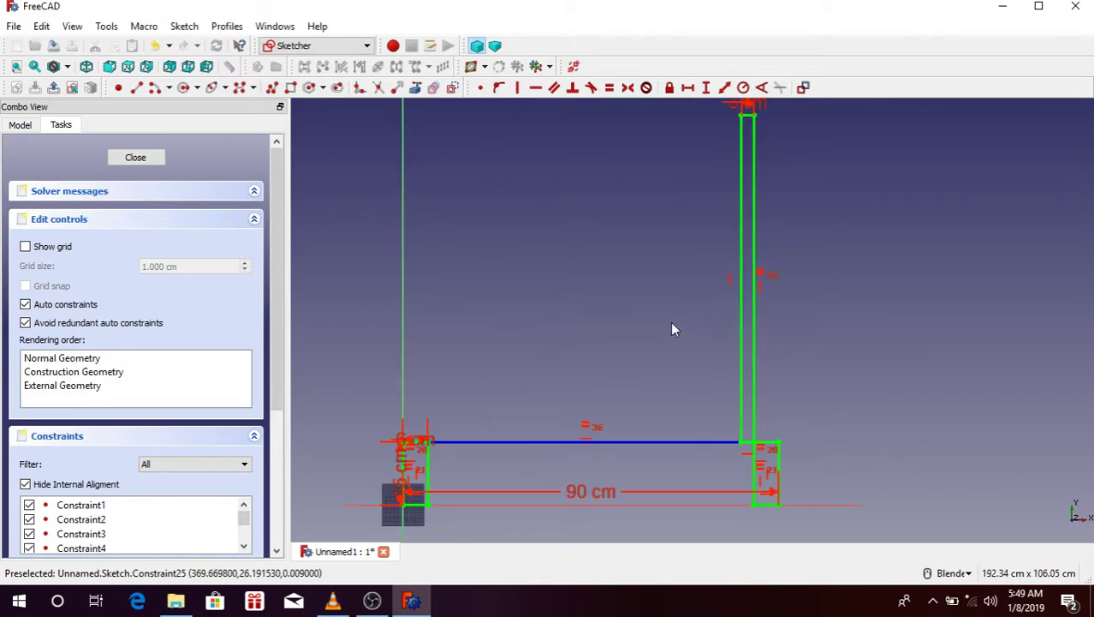
{"action": "double_click", "coordinate": [608, 491]}
{"action": "type", "text": "2"}
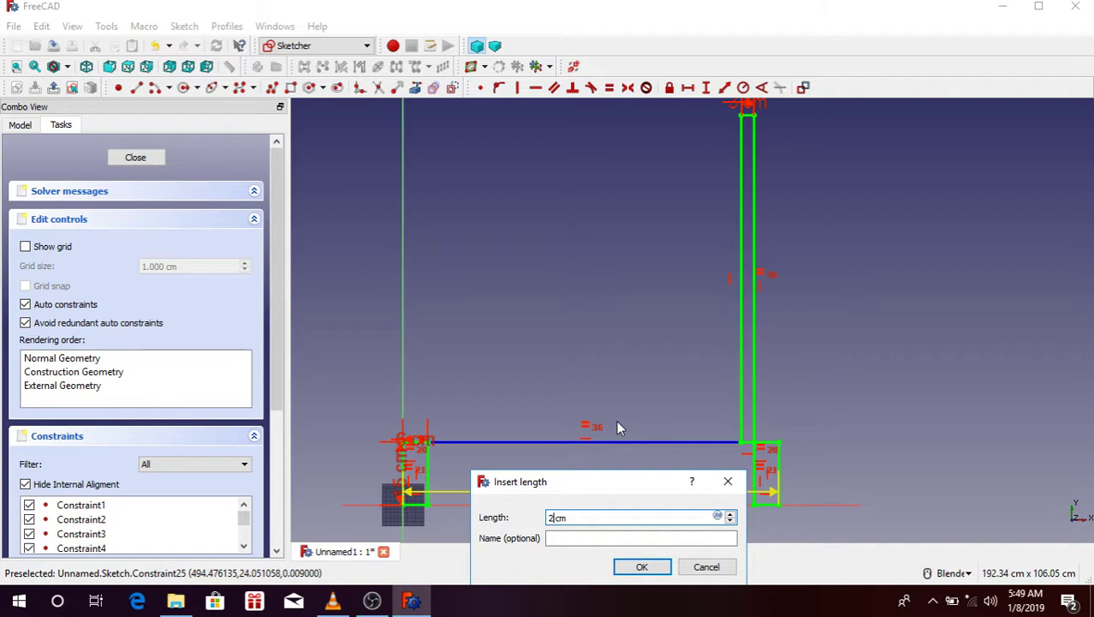
{"action": "type", "text": "00"}
{"action": "left_click", "coordinate": [641, 566]}
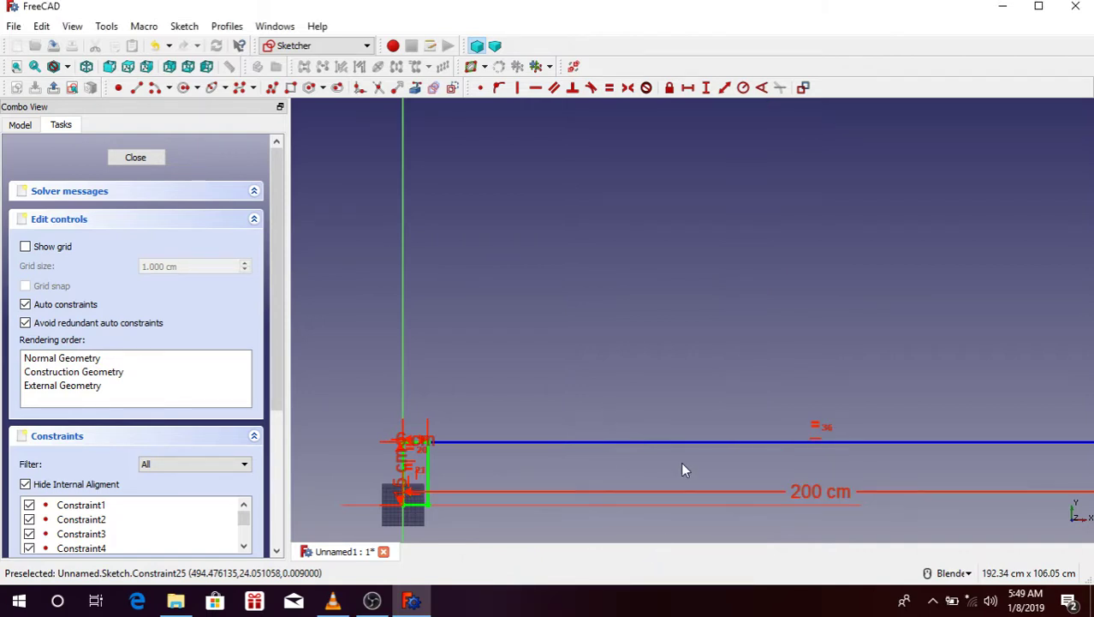
{"action": "scroll", "coordinate": [683, 458], "scroll_direction": "down", "scroll_amount": 5}
{"action": "scroll", "coordinate": [710, 450], "scroll_direction": "up", "scroll_amount": 2}
{"action": "scroll", "coordinate": [775, 476], "scroll_direction": "up", "scroll_amount": 2}
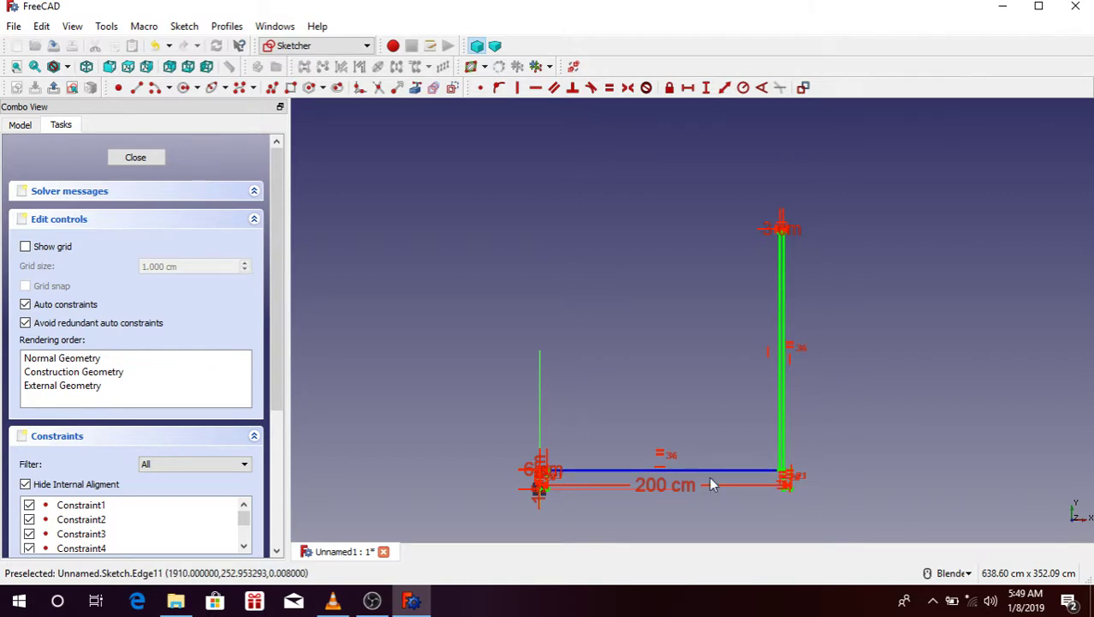
{"action": "scroll", "coordinate": [709, 478], "scroll_direction": "up", "scroll_amount": 2}
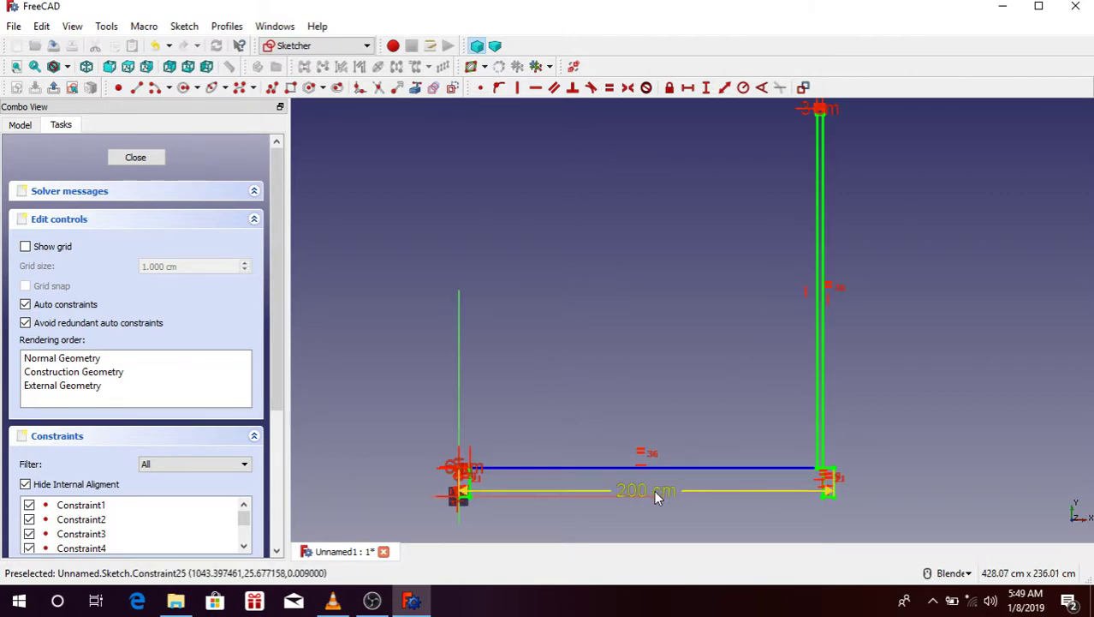
Try 80 cm for the dimension, then undo to restore 200 cm.
{"action": "double_click", "coordinate": [656, 497]}
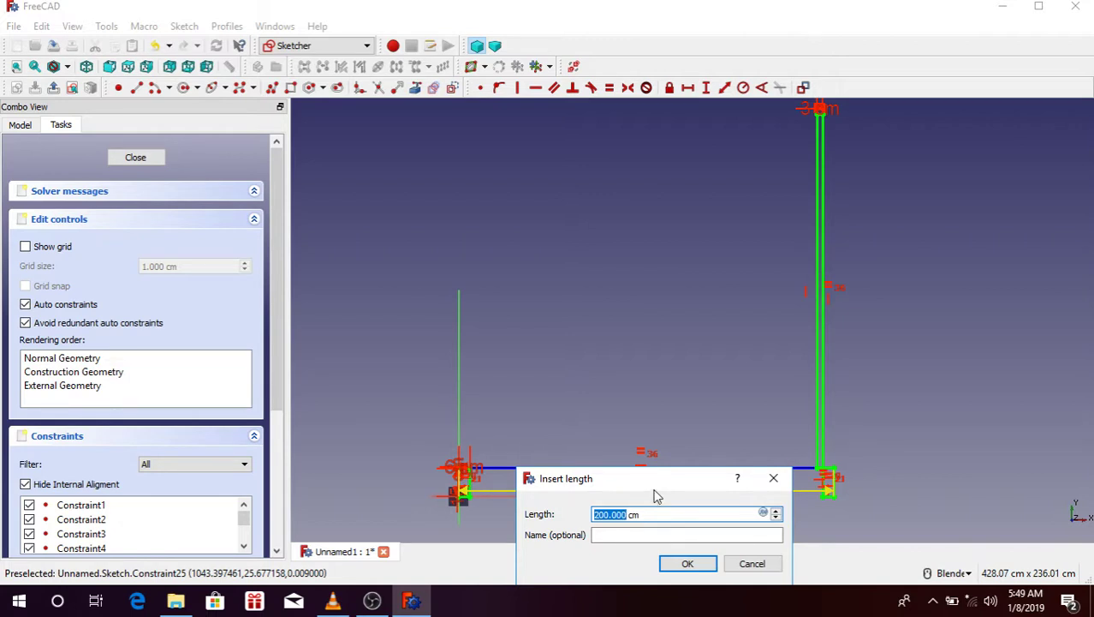
{"action": "type", "text": "80"}
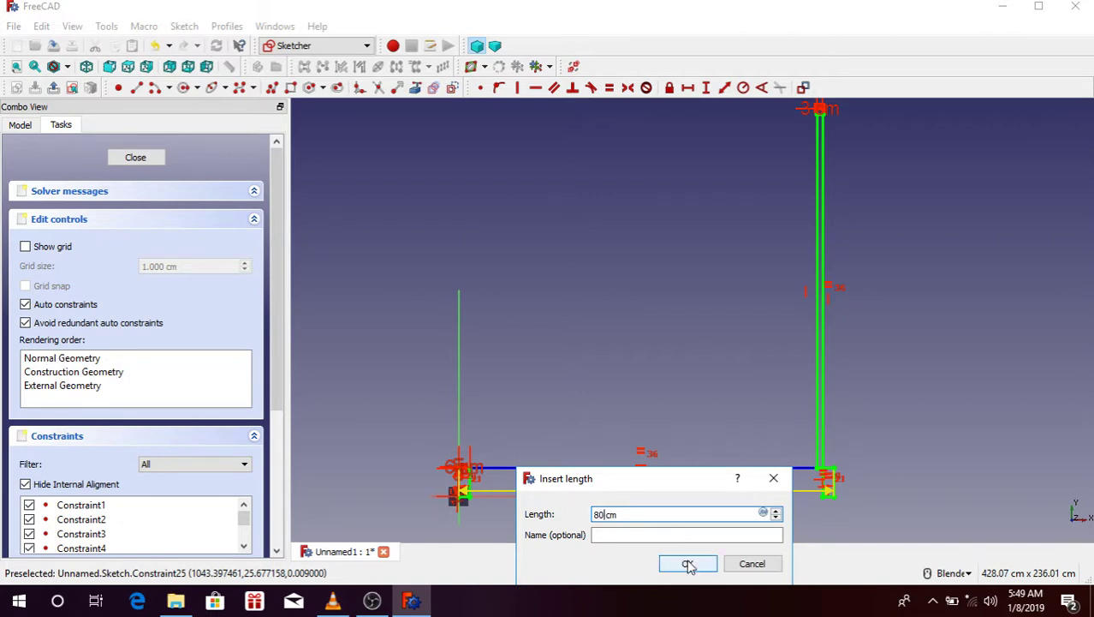
{"action": "left_click", "coordinate": [687, 563]}
{"action": "scroll", "coordinate": [523, 467], "scroll_direction": "up", "scroll_amount": 2}
{"action": "scroll", "coordinate": [522, 467], "scroll_direction": "up", "scroll_amount": 1}
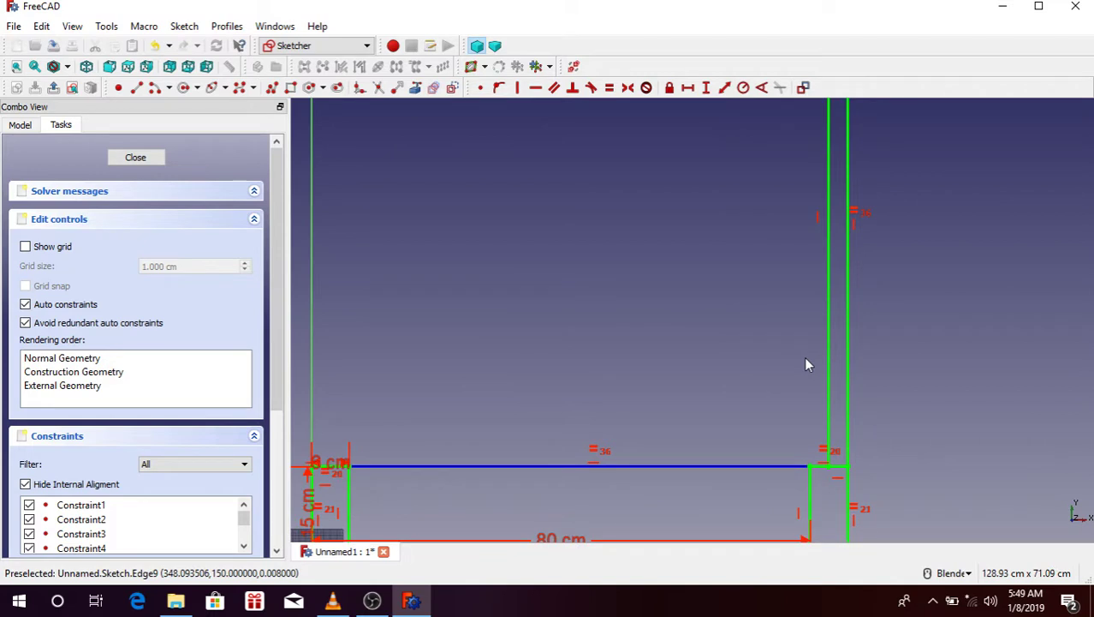
{"action": "scroll", "coordinate": [806, 364], "scroll_direction": "down", "scroll_amount": 2}
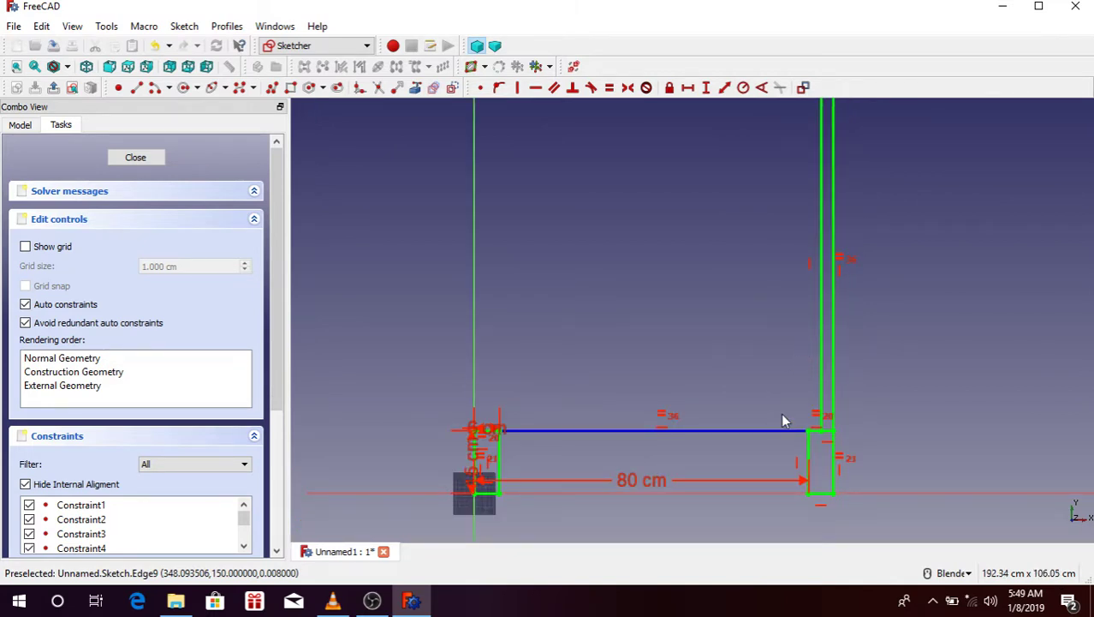
{"action": "key", "text": "ctrl+z"}
{"action": "scroll", "coordinate": [781, 377], "scroll_direction": "down", "scroll_amount": 4}
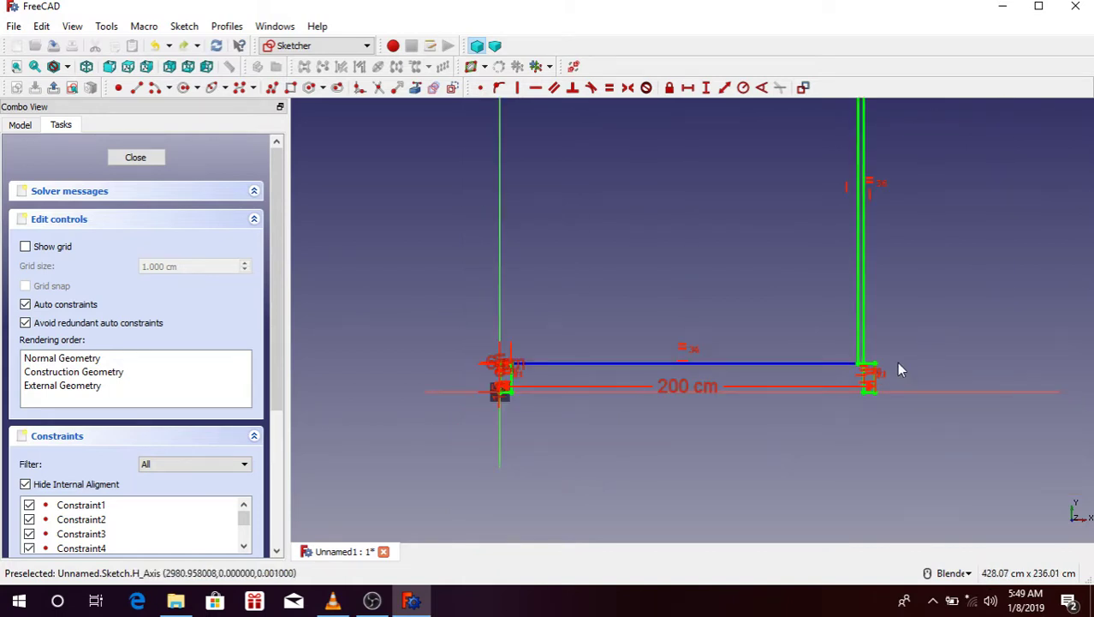
{"action": "scroll", "coordinate": [822, 409], "scroll_direction": "up", "scroll_amount": 6}
{"action": "scroll", "coordinate": [859, 447], "scroll_direction": "up", "scroll_amount": 2}
{"action": "scroll", "coordinate": [866, 420], "scroll_direction": "down", "scroll_amount": 2}
{"action": "scroll", "coordinate": [867, 421], "scroll_direction": "up", "scroll_amount": 2}
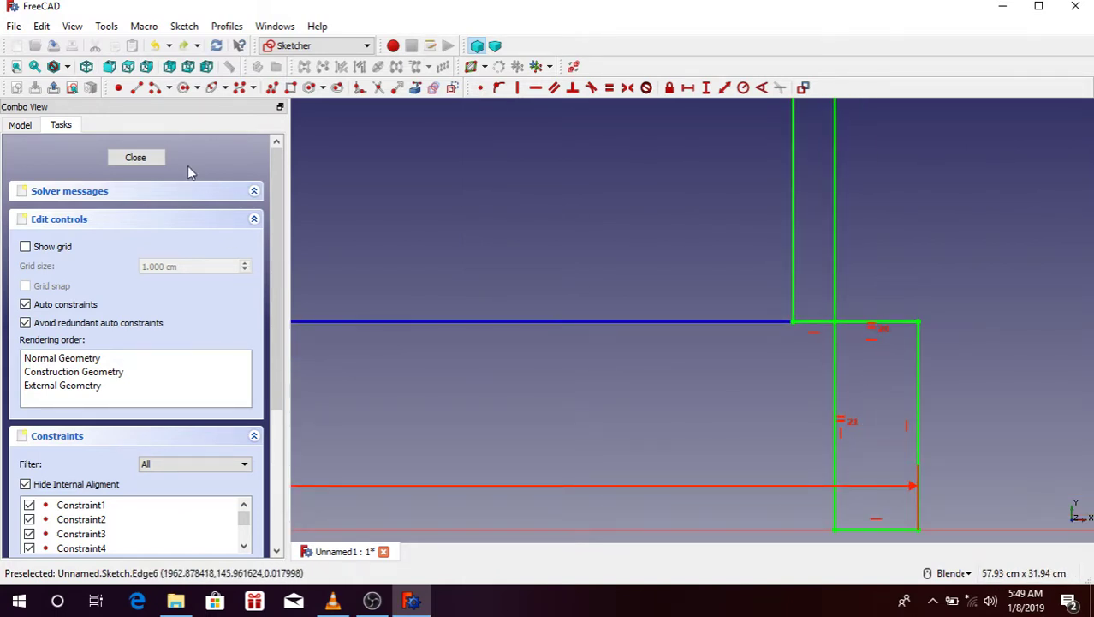
Scroll down the sketch's Constraints list and select Constraint36.
{"action": "scroll", "coordinate": [151, 342], "scroll_direction": "down", "scroll_amount": 2}
{"action": "scroll", "coordinate": [197, 419], "scroll_direction": "down", "scroll_amount": 5}
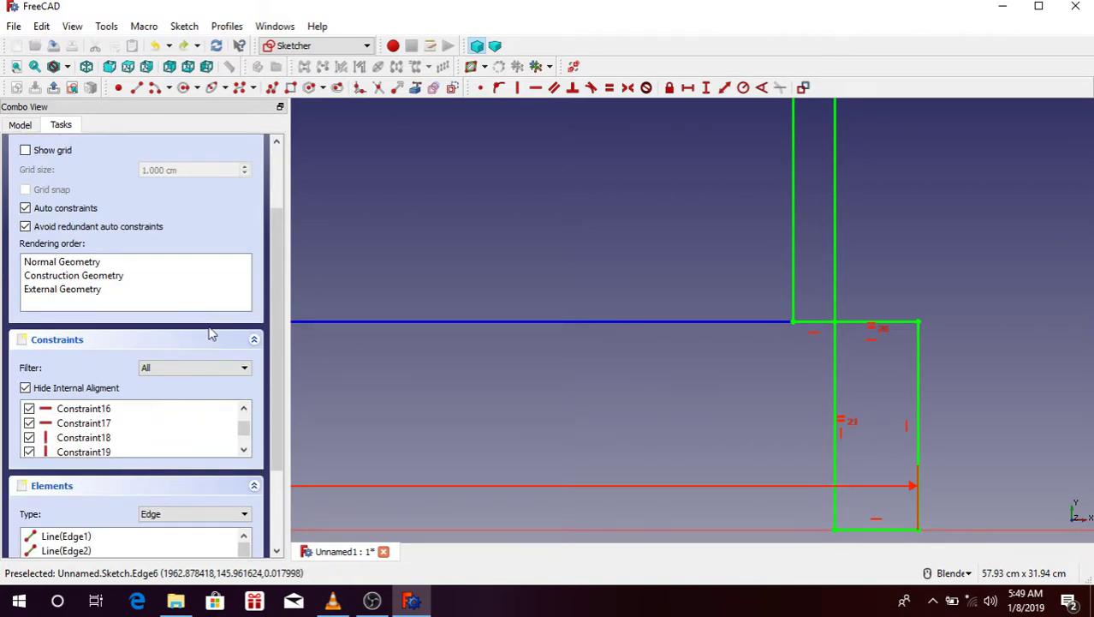
{"action": "left_click_drag", "start_coordinate": [281, 306], "coordinate": [282, 403]}
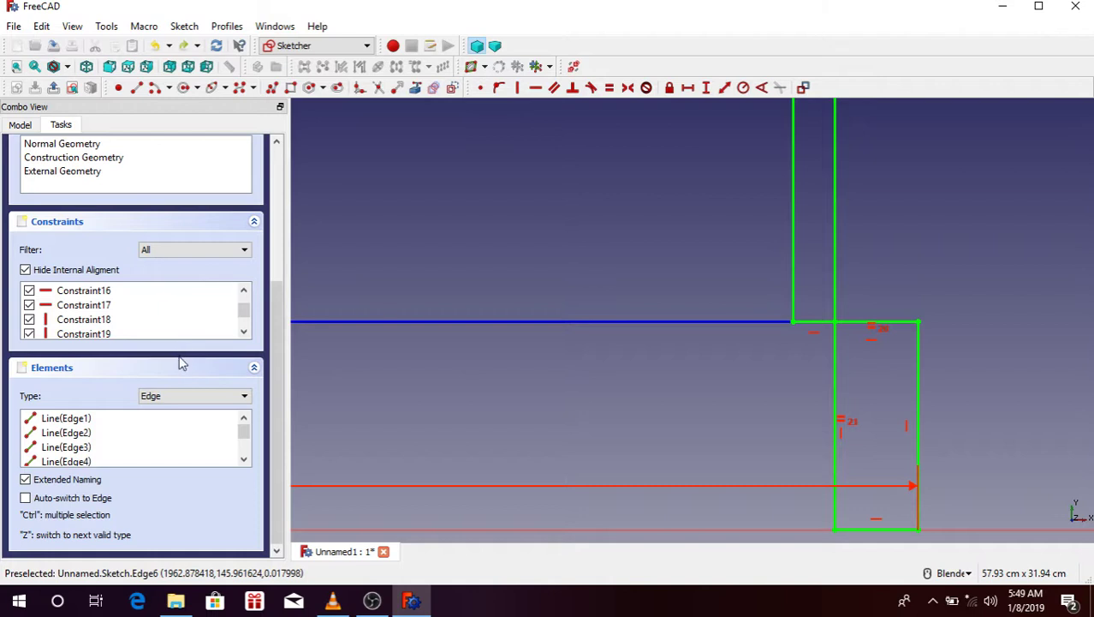
{"action": "scroll", "coordinate": [180, 313], "scroll_direction": "down", "scroll_amount": 2}
{"action": "scroll", "coordinate": [180, 312], "scroll_direction": "up", "scroll_amount": 1}
{"action": "scroll", "coordinate": [181, 308], "scroll_direction": "up", "scroll_amount": 1}
{"action": "scroll", "coordinate": [107, 319], "scroll_direction": "down", "scroll_amount": 2}
{"action": "scroll", "coordinate": [104, 318], "scroll_direction": "down", "scroll_amount": 2}
{"action": "scroll", "coordinate": [100, 318], "scroll_direction": "down", "scroll_amount": 2}
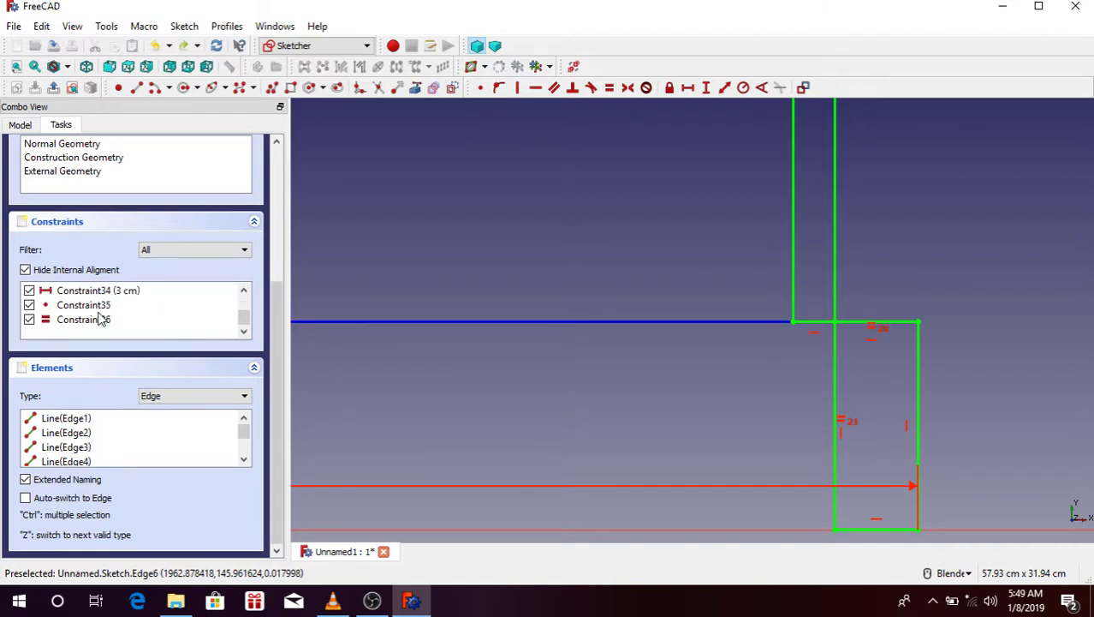
{"action": "left_click", "coordinate": [97, 323]}
Scroll back up the list and select the equality Constraint21.
{"action": "scroll", "coordinate": [162, 316], "scroll_direction": "up", "scroll_amount": 1}
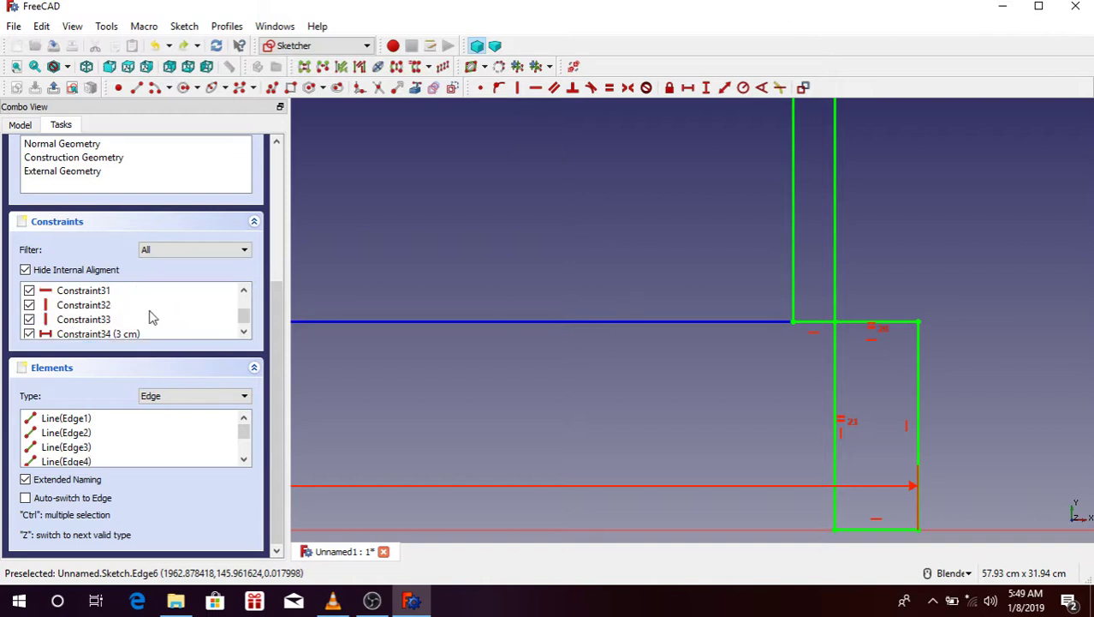
{"action": "scroll", "coordinate": [129, 323], "scroll_direction": "up", "scroll_amount": 1}
{"action": "scroll", "coordinate": [124, 324], "scroll_direction": "up", "scroll_amount": 1}
{"action": "scroll", "coordinate": [121, 324], "scroll_direction": "up", "scroll_amount": 1}
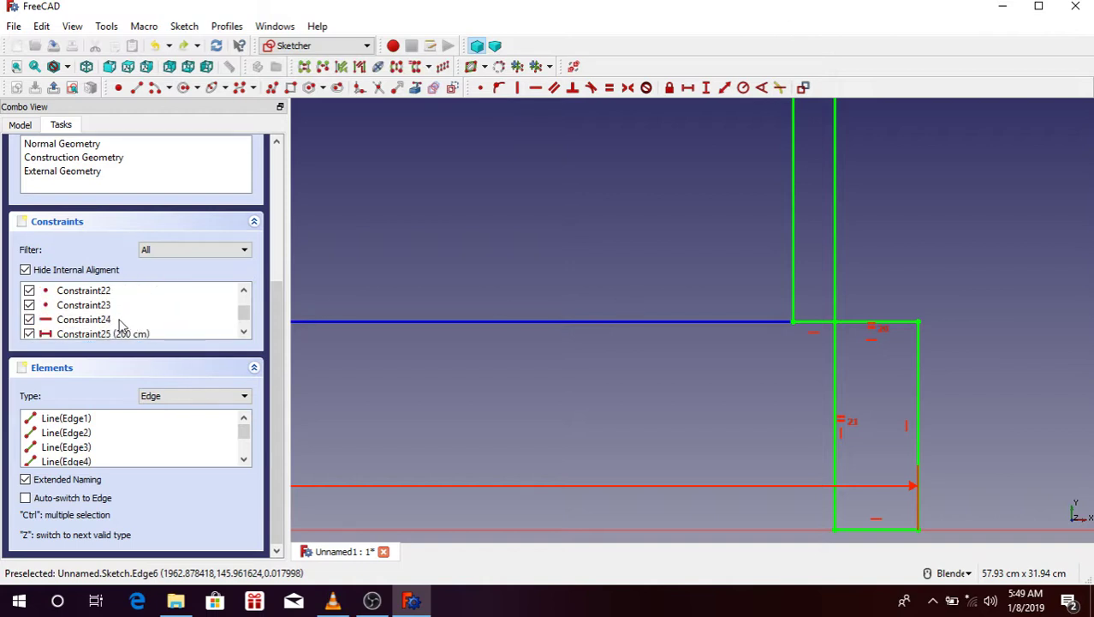
{"action": "scroll", "coordinate": [120, 326], "scroll_direction": "down", "scroll_amount": 1}
{"action": "scroll", "coordinate": [120, 325], "scroll_direction": "up", "scroll_amount": 1}
{"action": "scroll", "coordinate": [120, 325], "scroll_direction": "up", "scroll_amount": 1}
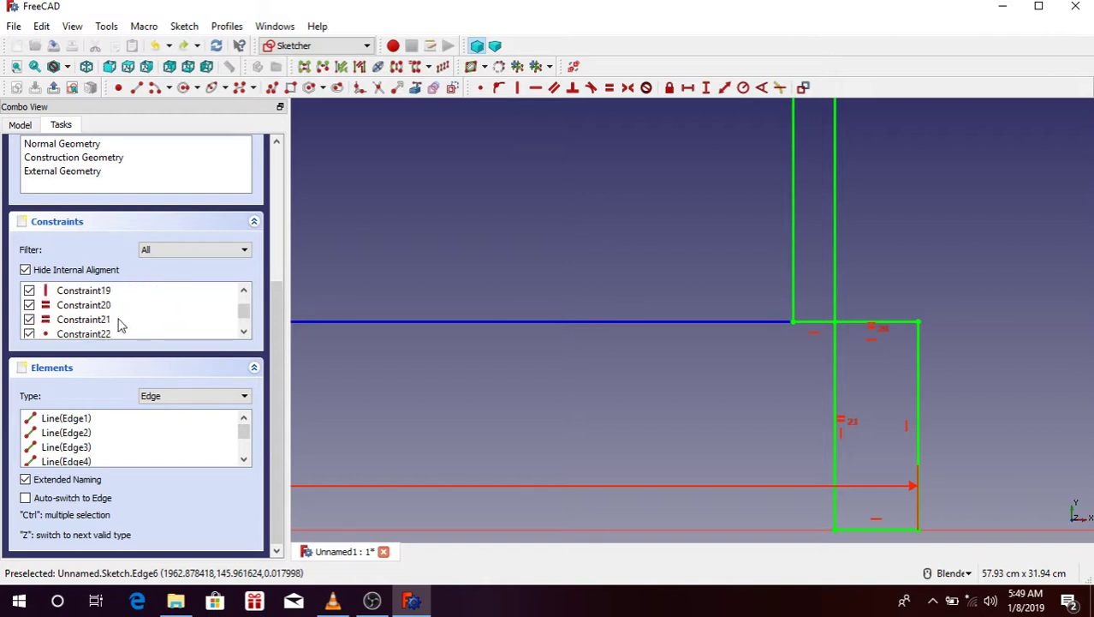
{"action": "left_click", "coordinate": [102, 322]}
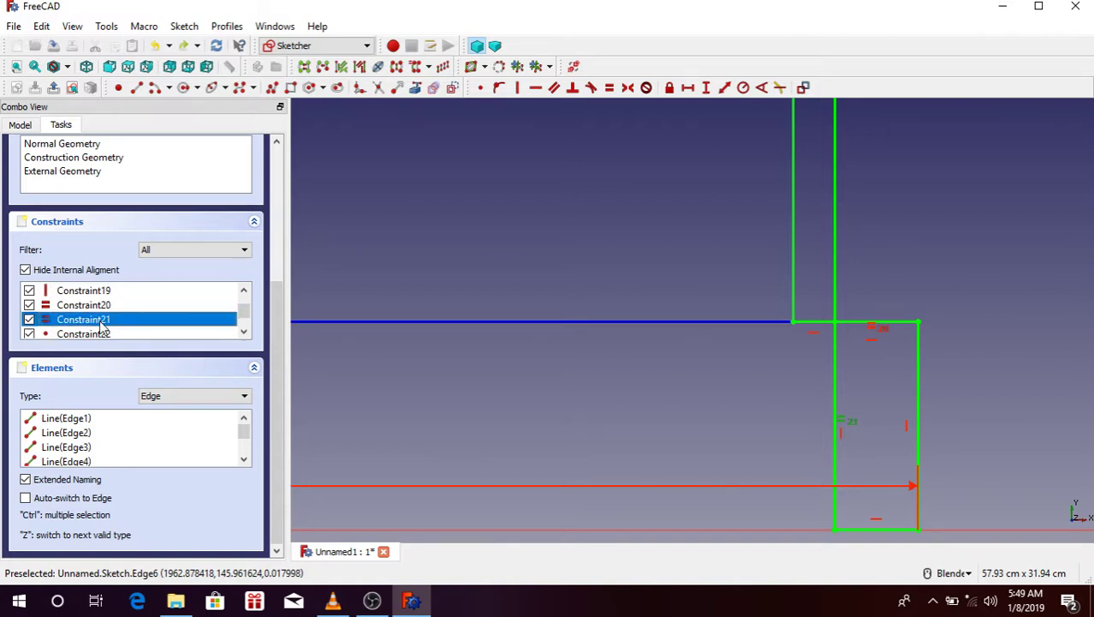
Replace the equal constraints with a 6 cm width and 15 cm height on the small rectangle.
{"action": "key", "text": "Delete"}
{"action": "left_click", "coordinate": [86, 306]}
{"action": "key", "text": "Delete"}
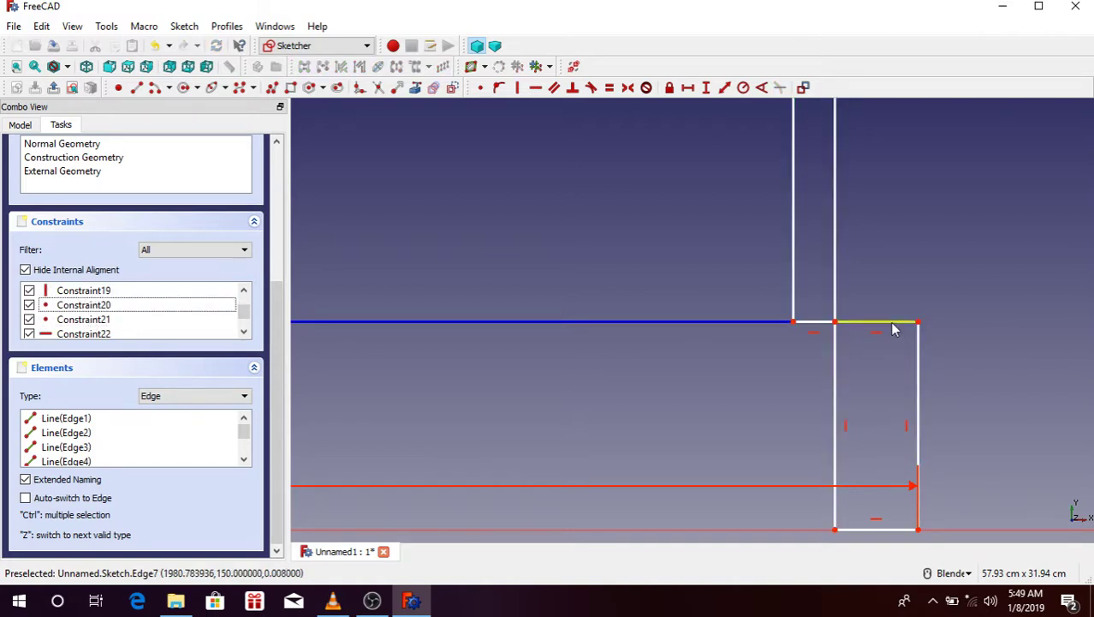
{"action": "left_click", "coordinate": [893, 329]}
{"action": "left_click", "coordinate": [688, 87]}
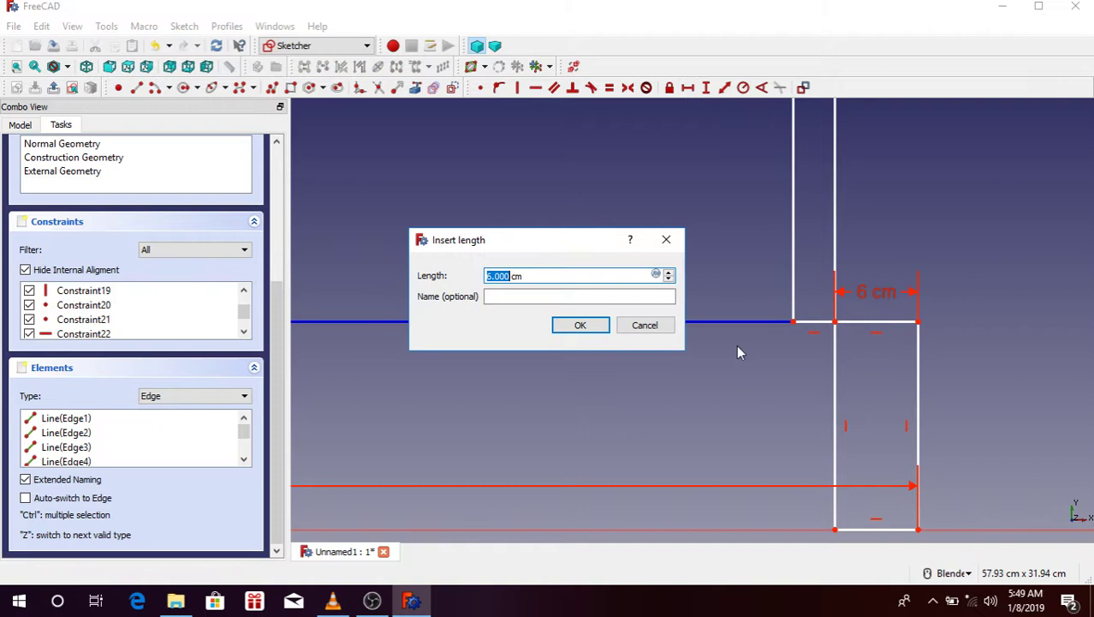
{"action": "left_click", "coordinate": [580, 329]}
{"action": "left_click", "coordinate": [835, 355]}
{"action": "left_click", "coordinate": [706, 87]}
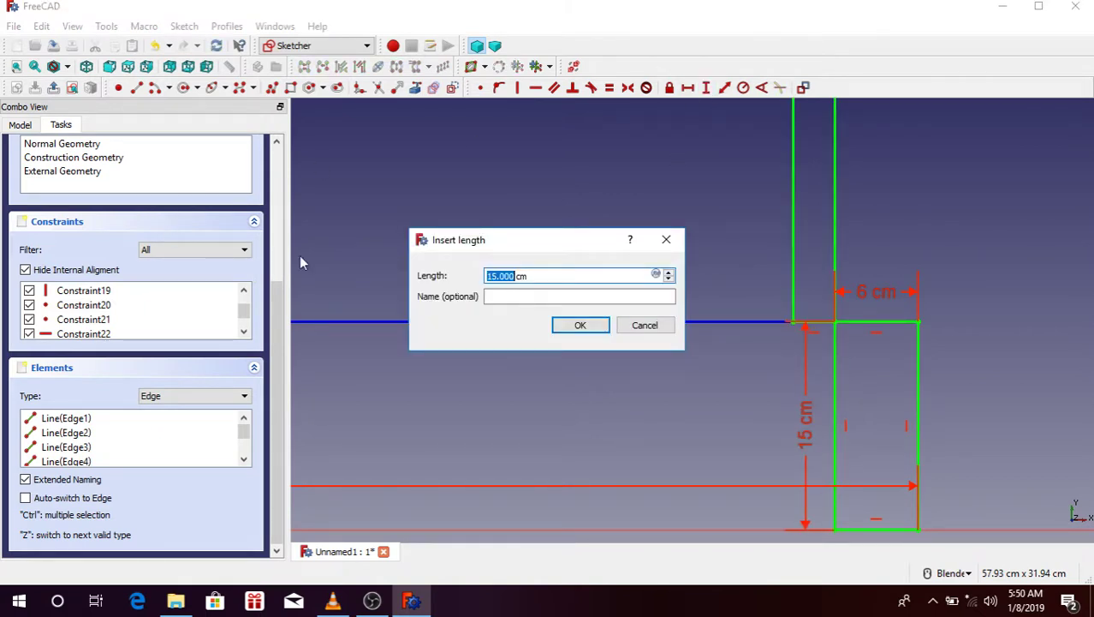
{"action": "left_click", "coordinate": [579, 326]}
Change the 200 cm spacing dimension between the two rectangles to 80 cm.
{"action": "scroll", "coordinate": [793, 283], "scroll_direction": "down", "scroll_amount": 5}
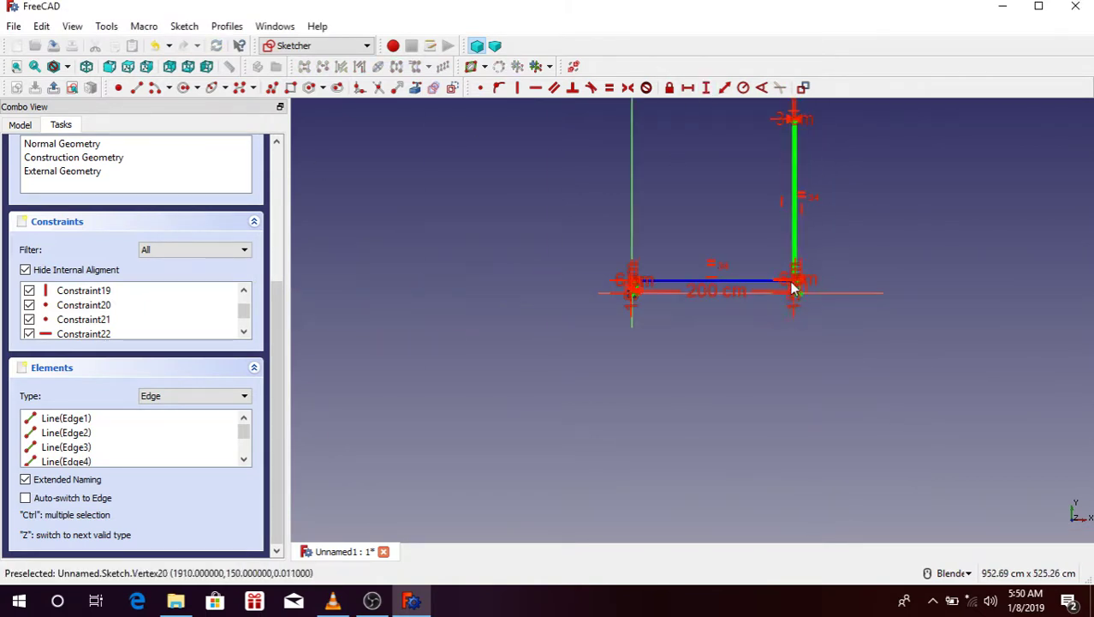
{"action": "scroll", "coordinate": [793, 285], "scroll_direction": "up", "scroll_amount": 1}
{"action": "scroll", "coordinate": [753, 312], "scroll_direction": "up", "scroll_amount": 3}
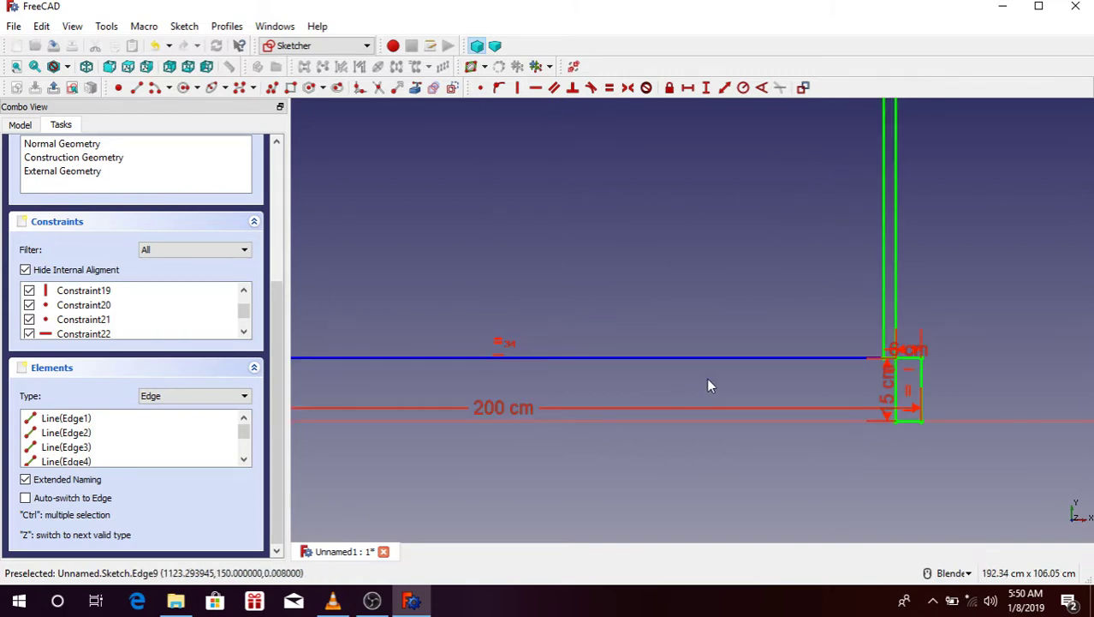
{"action": "scroll", "coordinate": [707, 377], "scroll_direction": "down", "scroll_amount": 1}
{"action": "double_click", "coordinate": [587, 401]}
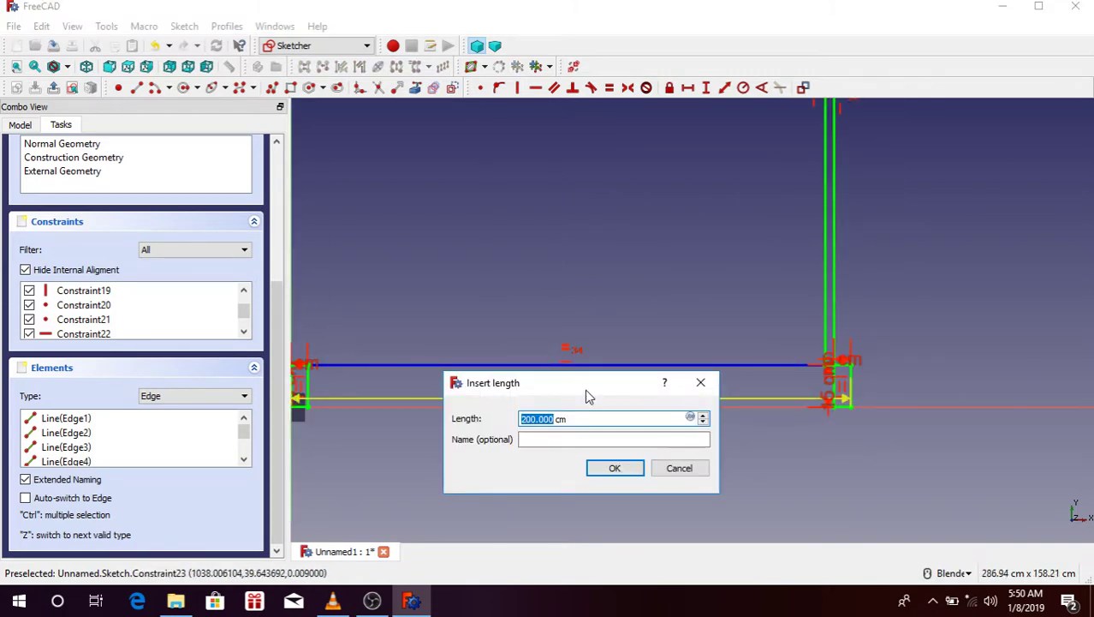
{"action": "type", "text": "80"}
{"action": "left_click", "coordinate": [615, 468]}
{"action": "scroll", "coordinate": [505, 372], "scroll_direction": "up", "scroll_amount": 2}
{"action": "scroll", "coordinate": [511, 373], "scroll_direction": "up", "scroll_amount": 2}
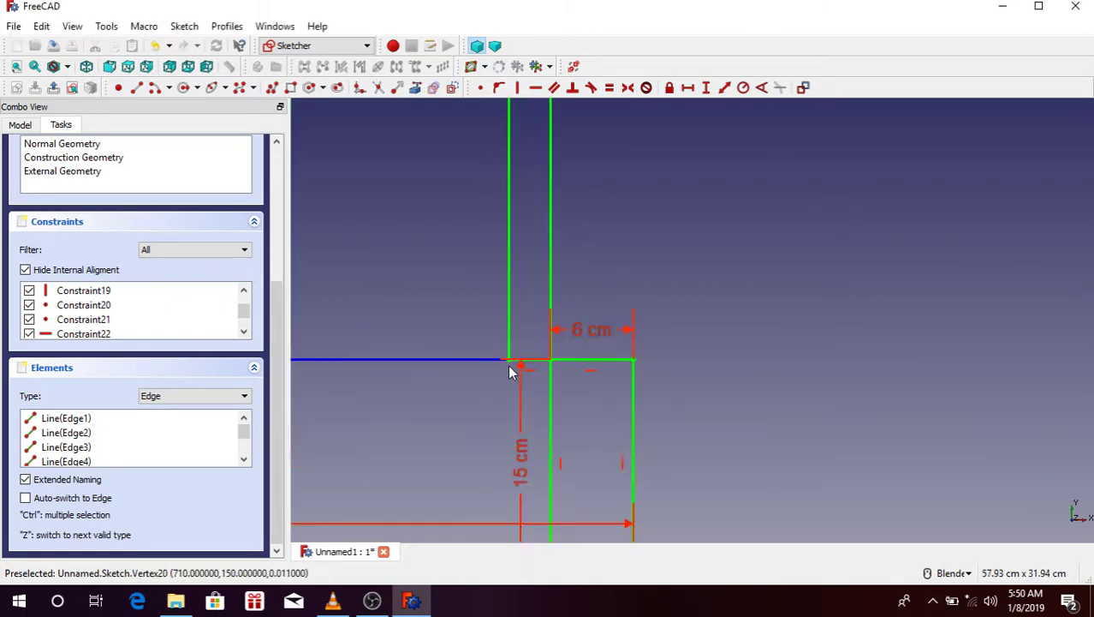
{"action": "scroll", "coordinate": [509, 371], "scroll_direction": "up", "scroll_amount": 2}
{"action": "scroll", "coordinate": [685, 352], "scroll_direction": "down", "scroll_amount": 8}
{"action": "scroll", "coordinate": [685, 352], "scroll_direction": "up", "scroll_amount": 2}
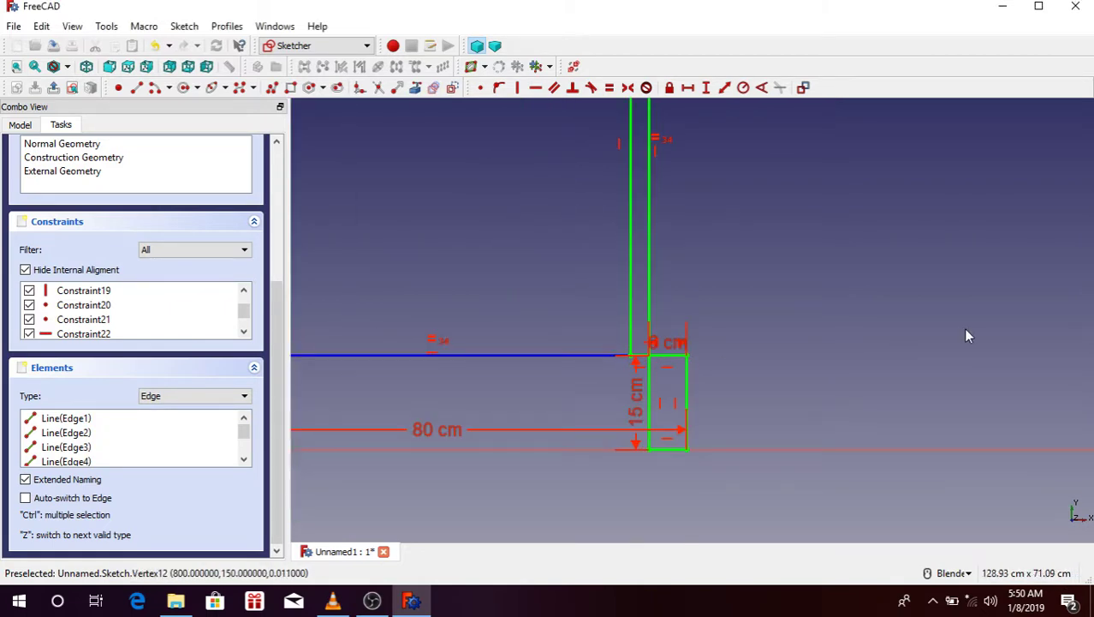
{"action": "scroll", "coordinate": [953, 354], "scroll_direction": "down", "scroll_amount": 3}
{"action": "scroll", "coordinate": [823, 276], "scroll_direction": "up", "scroll_amount": 3}
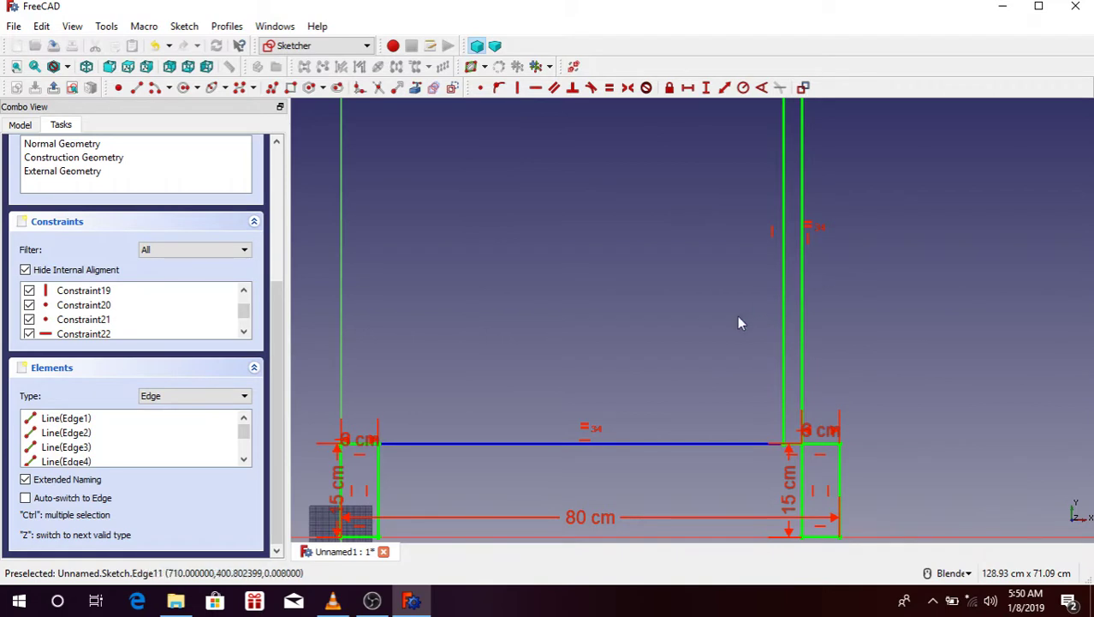
{"action": "scroll", "coordinate": [391, 424], "scroll_direction": "down", "scroll_amount": 3}
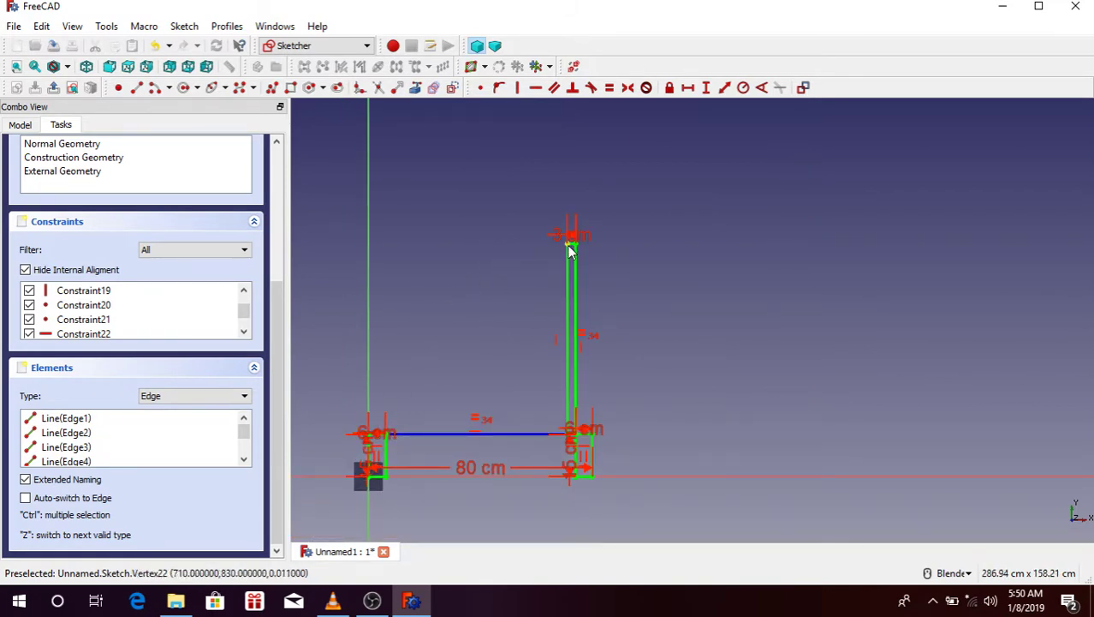
{"action": "scroll", "coordinate": [337, 453], "scroll_direction": "up", "scroll_amount": 3}
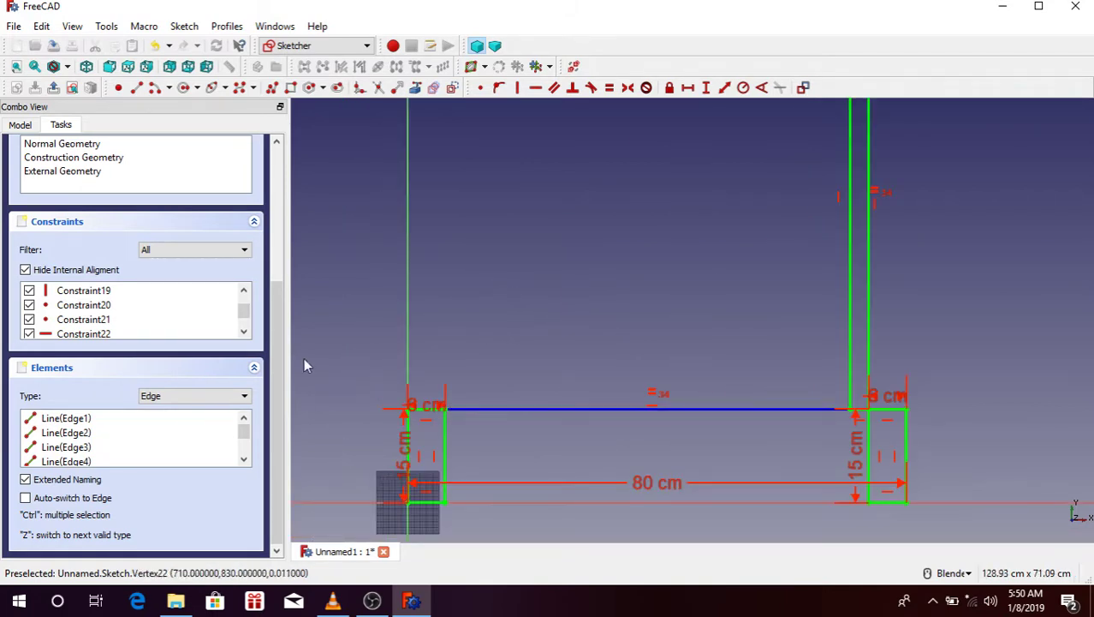
Start a polyline at the left rectangle's top corner.
{"action": "left_click", "coordinate": [271, 89]}
{"action": "scroll", "coordinate": [454, 415], "scroll_direction": "up", "scroll_amount": 4}
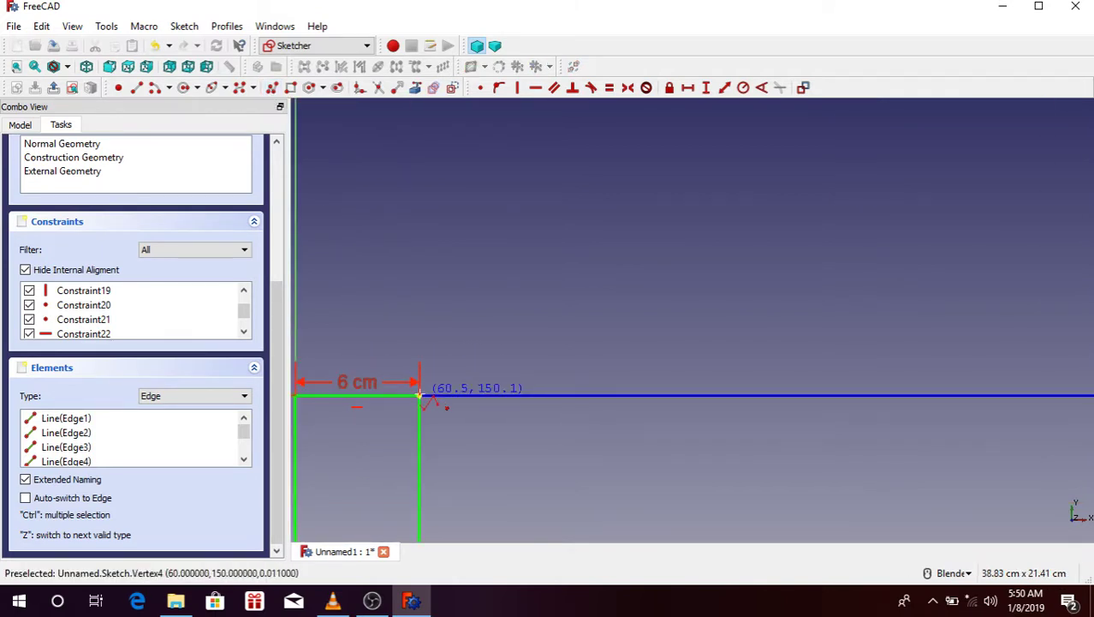
{"action": "left_click", "coordinate": [419, 394]}
{"action": "scroll", "coordinate": [419, 395], "scroll_direction": "down", "scroll_amount": 4}
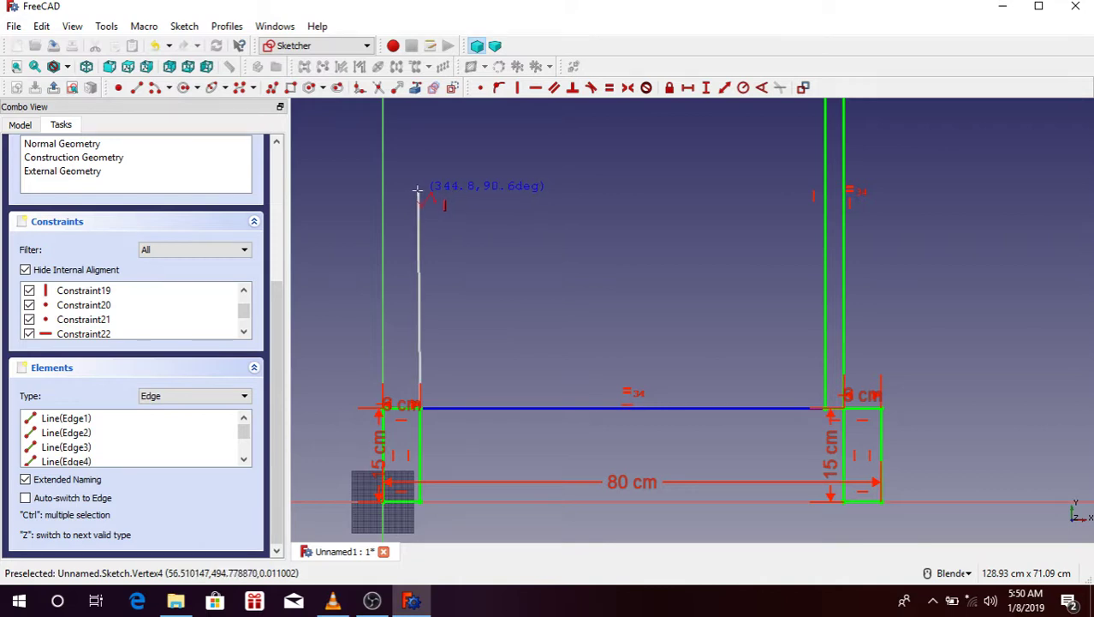
{"action": "scroll", "coordinate": [423, 187], "scroll_direction": "down", "scroll_amount": 4}
{"action": "scroll", "coordinate": [432, 193], "scroll_direction": "up", "scroll_amount": 2}
{"action": "scroll", "coordinate": [449, 221], "scroll_direction": "up", "scroll_amount": 1}
{"action": "scroll", "coordinate": [454, 226], "scroll_direction": "down", "scroll_amount": 1}
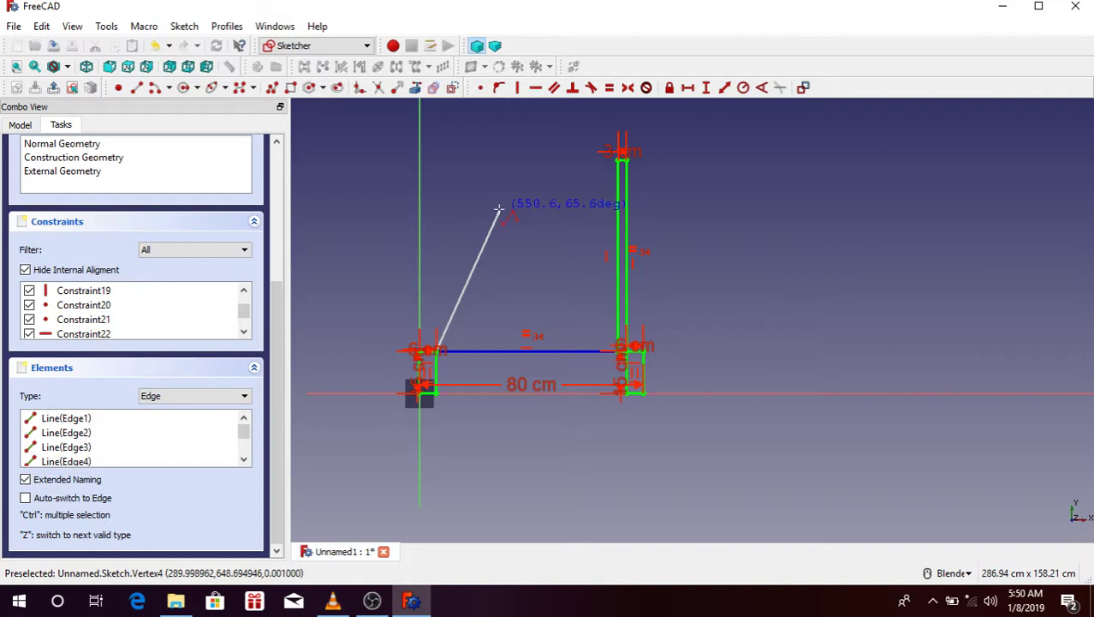
Switch the polyline to arc mode and end the arc at the tall bar's top-right corner.
{"action": "key", "text": "m"}
{"action": "key", "text": "m"}
{"action": "key", "text": "m"}
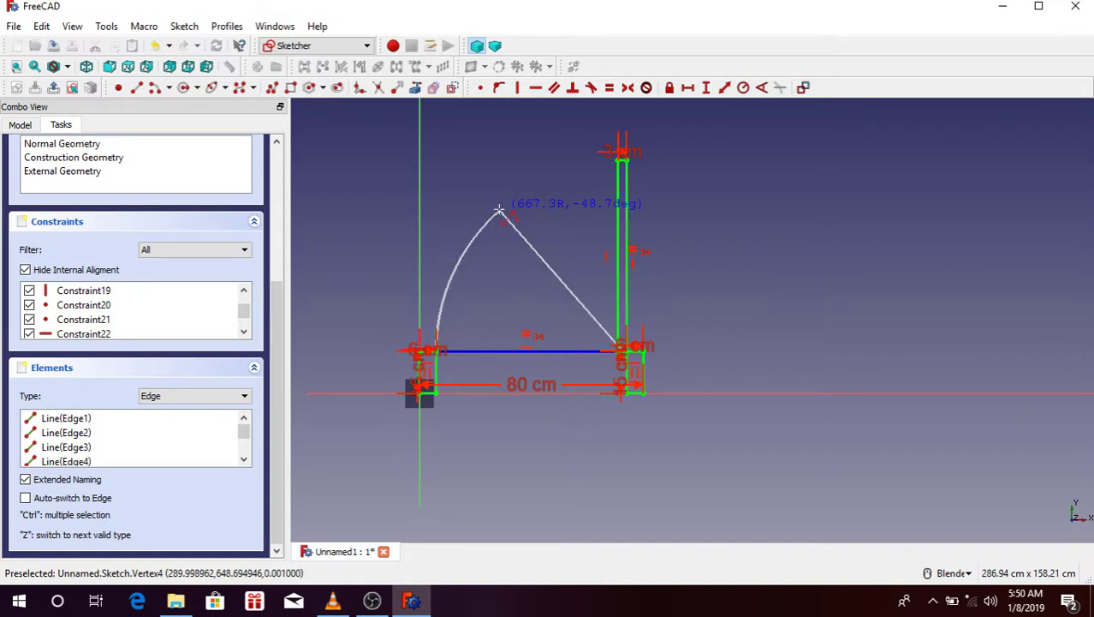
{"action": "scroll", "coordinate": [599, 154], "scroll_direction": "up", "scroll_amount": 2}
{"action": "scroll", "coordinate": [667, 175], "scroll_direction": "up", "scroll_amount": 1}
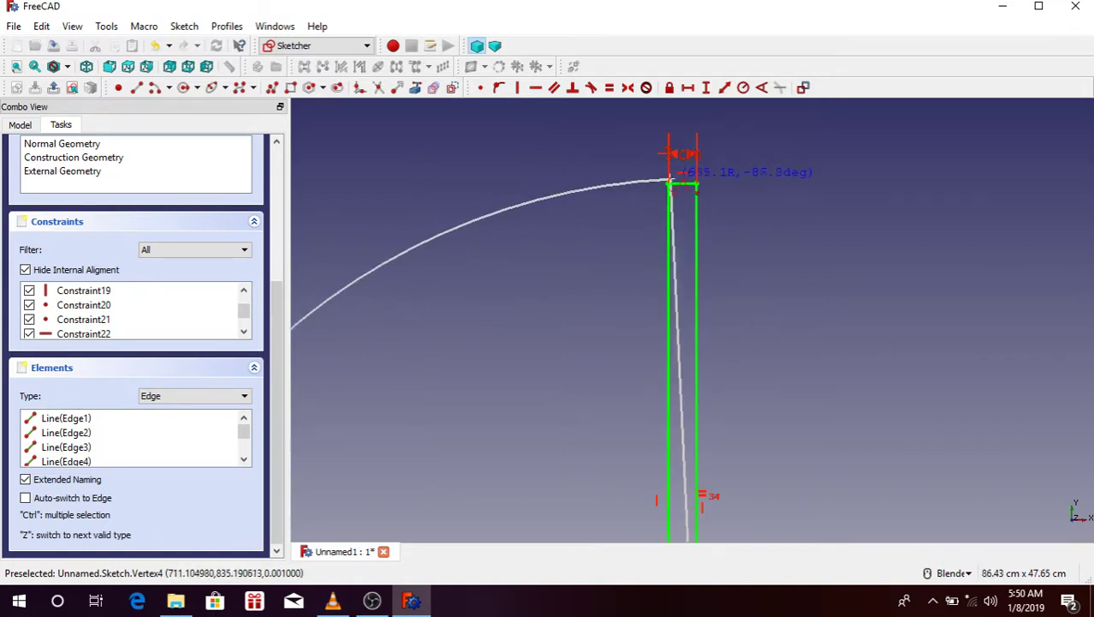
{"action": "scroll", "coordinate": [696, 179], "scroll_direction": "up", "scroll_amount": 3}
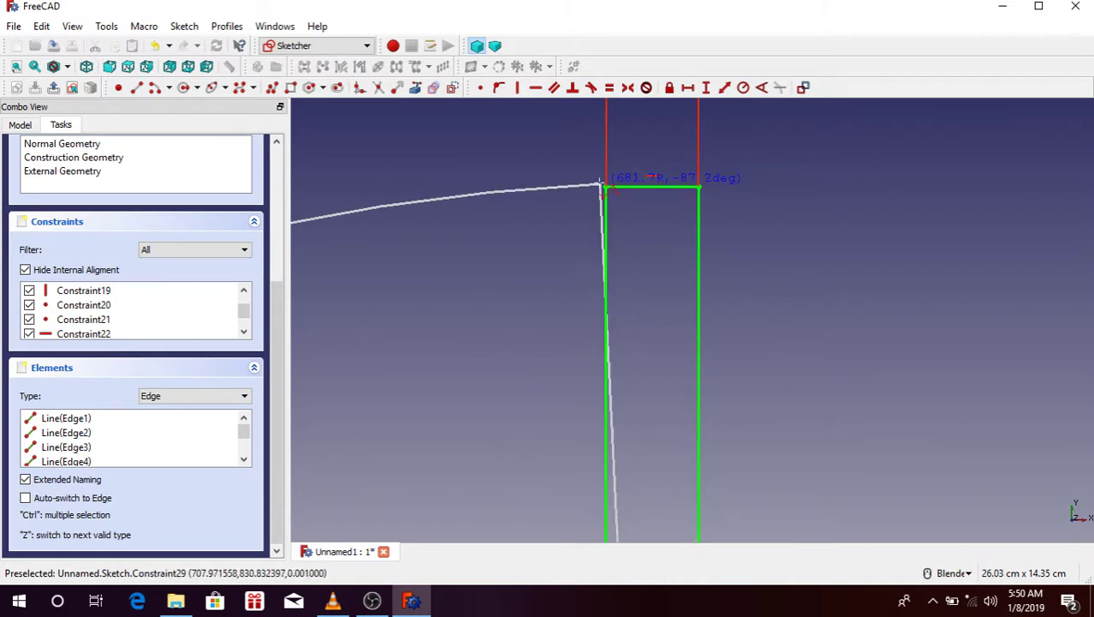
{"action": "left_click", "coordinate": [698, 186]}
{"action": "scroll", "coordinate": [702, 171], "scroll_direction": "down", "scroll_amount": 1}
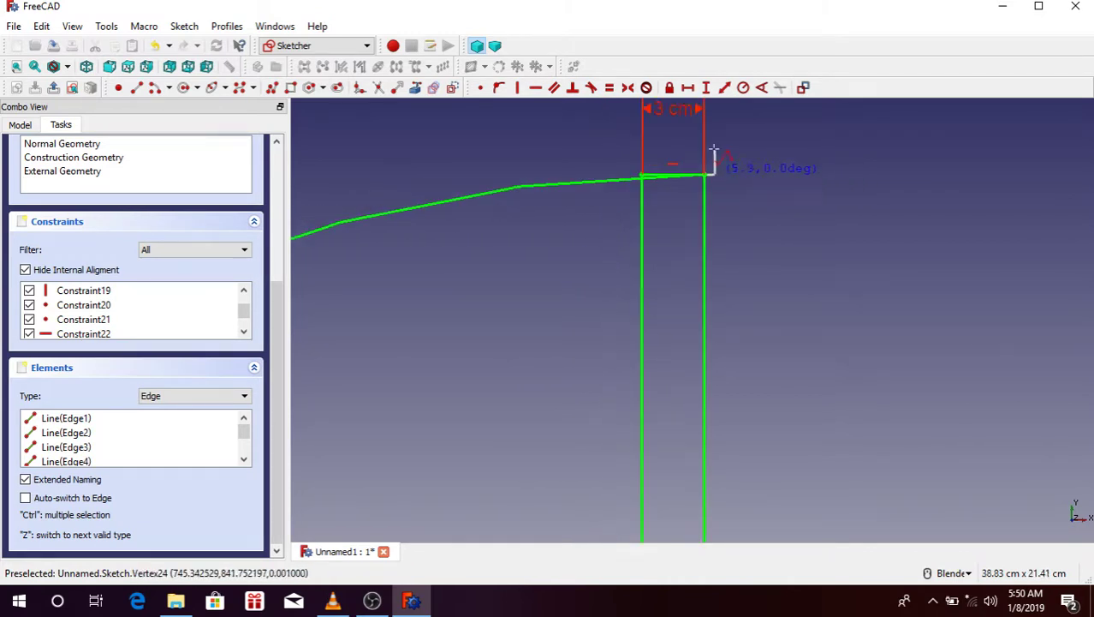
{"action": "scroll", "coordinate": [685, 129], "scroll_direction": "down", "scroll_amount": 2}
{"action": "scroll", "coordinate": [583, 266], "scroll_direction": "down", "scroll_amount": 5}
{"action": "scroll", "coordinate": [360, 249], "scroll_direction": "up", "scroll_amount": 1}
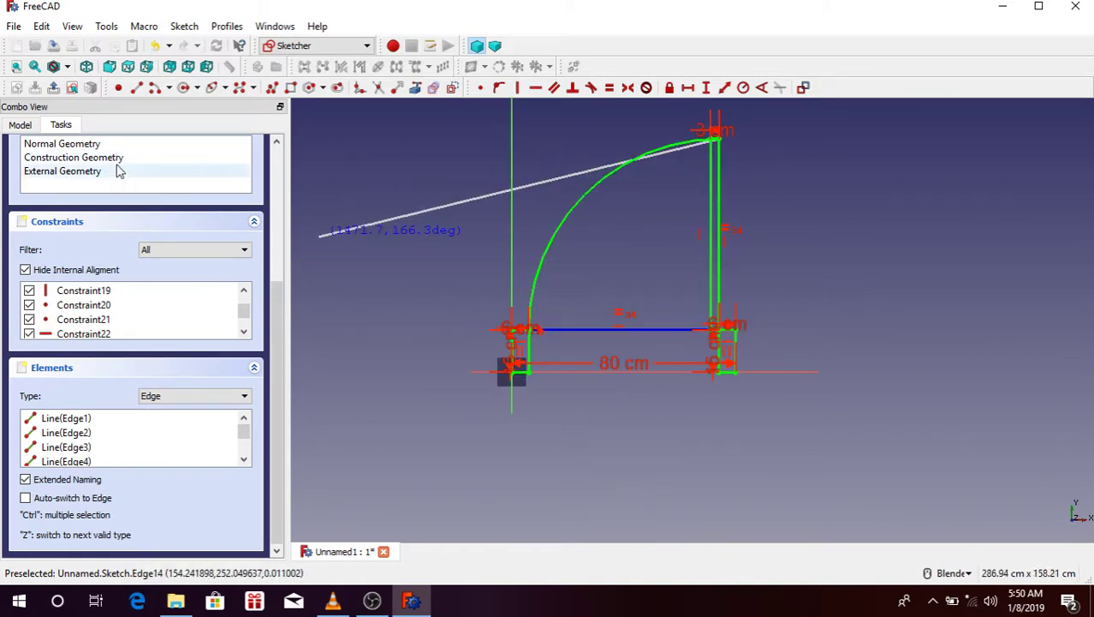
{"action": "scroll", "coordinate": [283, 274], "scroll_direction": "up", "scroll_amount": 3}
{"action": "scroll", "coordinate": [428, 237], "scroll_direction": "down", "scroll_amount": 4}
{"action": "left_click", "coordinate": [677, 154]}
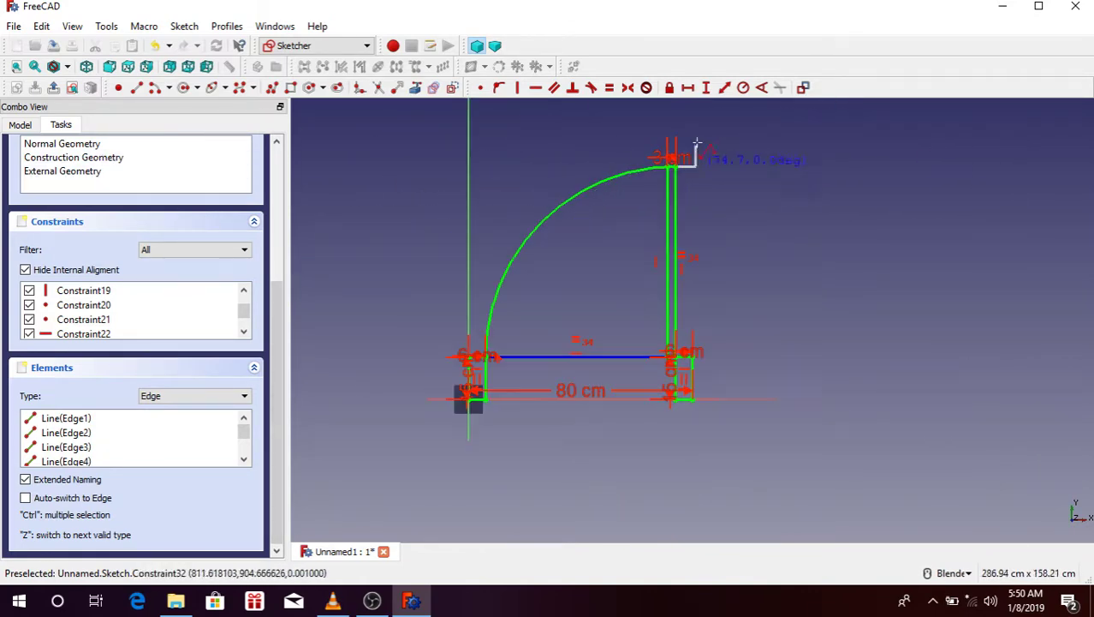
{"action": "left_click_drag", "start_coordinate": [276, 287], "coordinate": [275, 206]}
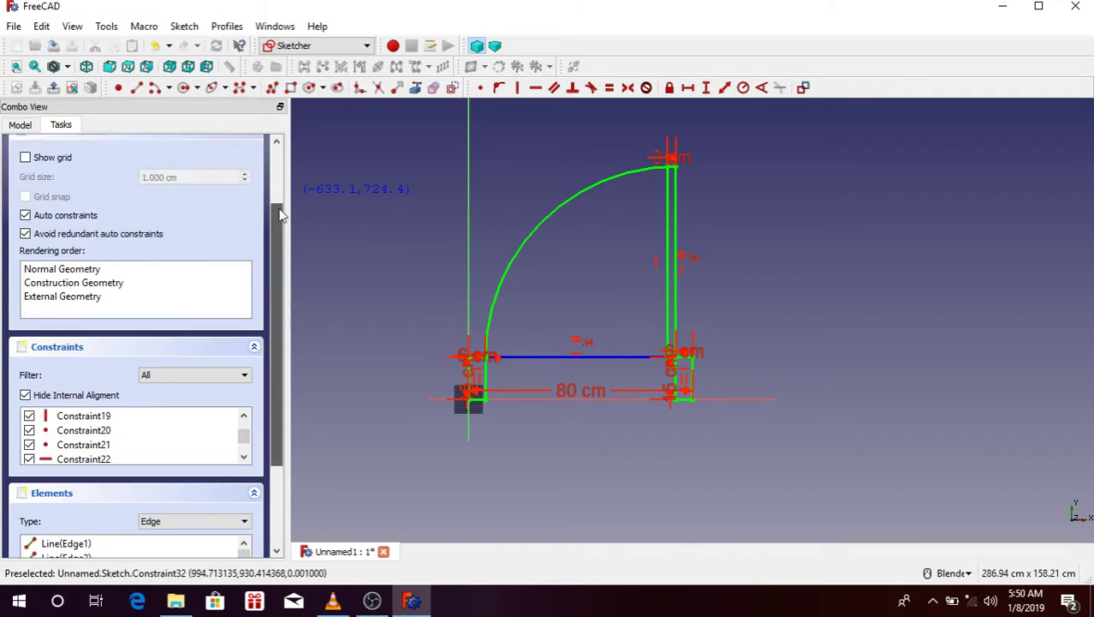
Leave sketch editing and look over the finished arc-and-bar profile.
{"action": "left_click", "coordinate": [153, 158]}
{"action": "scroll", "coordinate": [520, 316], "scroll_direction": "down", "scroll_amount": 6}
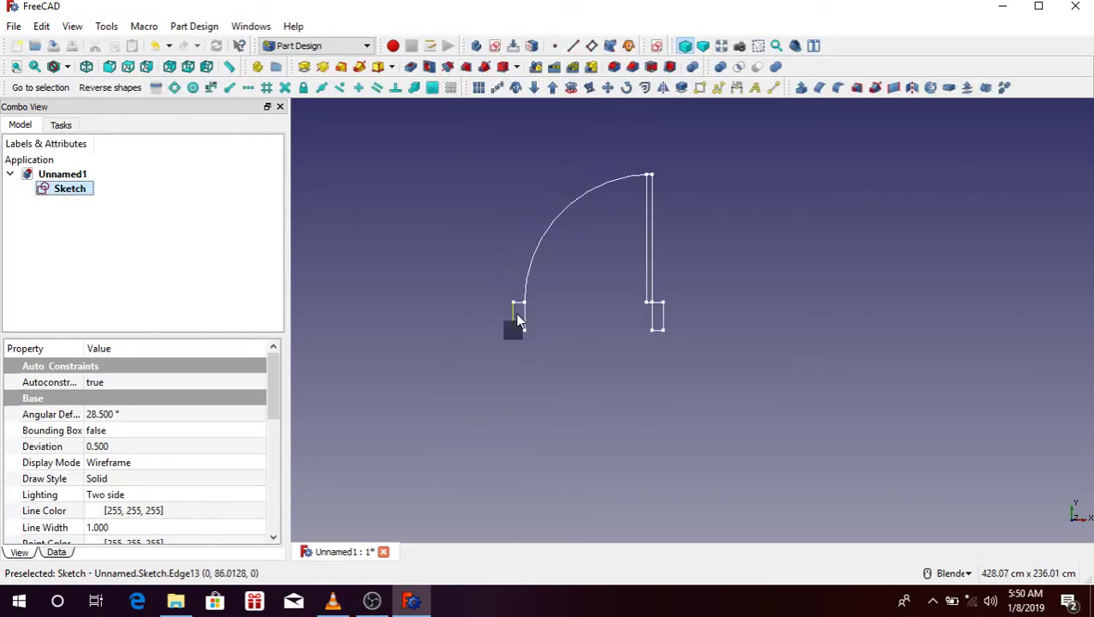
{"action": "scroll", "coordinate": [535, 292], "scroll_direction": "up", "scroll_amount": 2}
{"action": "scroll", "coordinate": [558, 273], "scroll_direction": "down", "scroll_amount": 4}
{"action": "scroll", "coordinate": [559, 260], "scroll_direction": "up", "scroll_amount": 4}
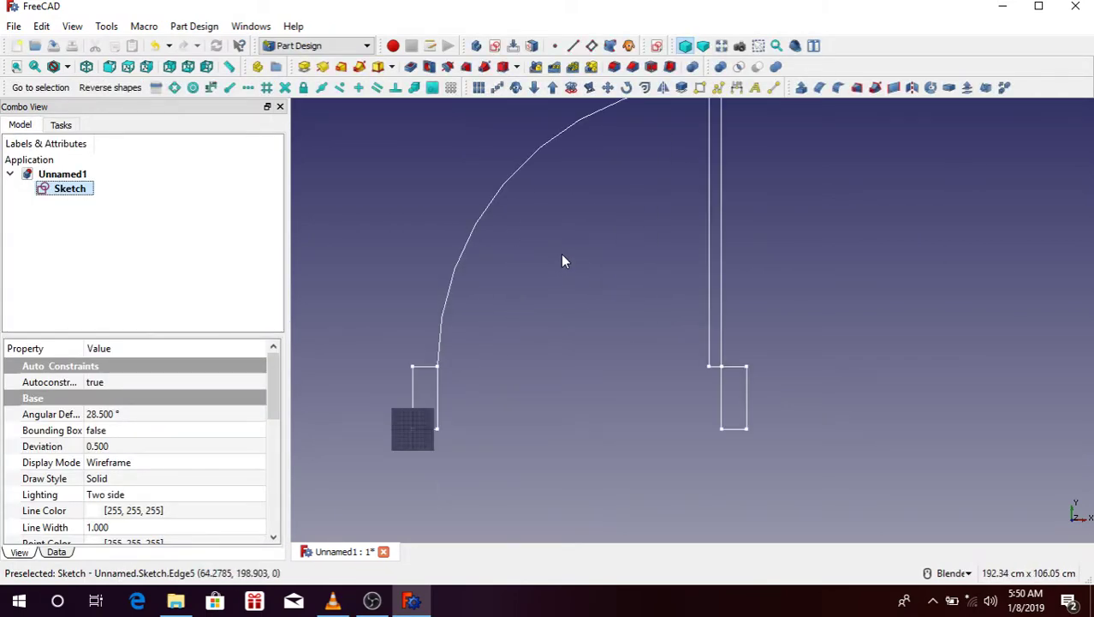
{"action": "scroll", "coordinate": [561, 253], "scroll_direction": "down", "scroll_amount": 1}
{"action": "scroll", "coordinate": [561, 251], "scroll_direction": "down", "scroll_amount": 3}
{"action": "scroll", "coordinate": [562, 245], "scroll_direction": "up", "scroll_amount": 3}
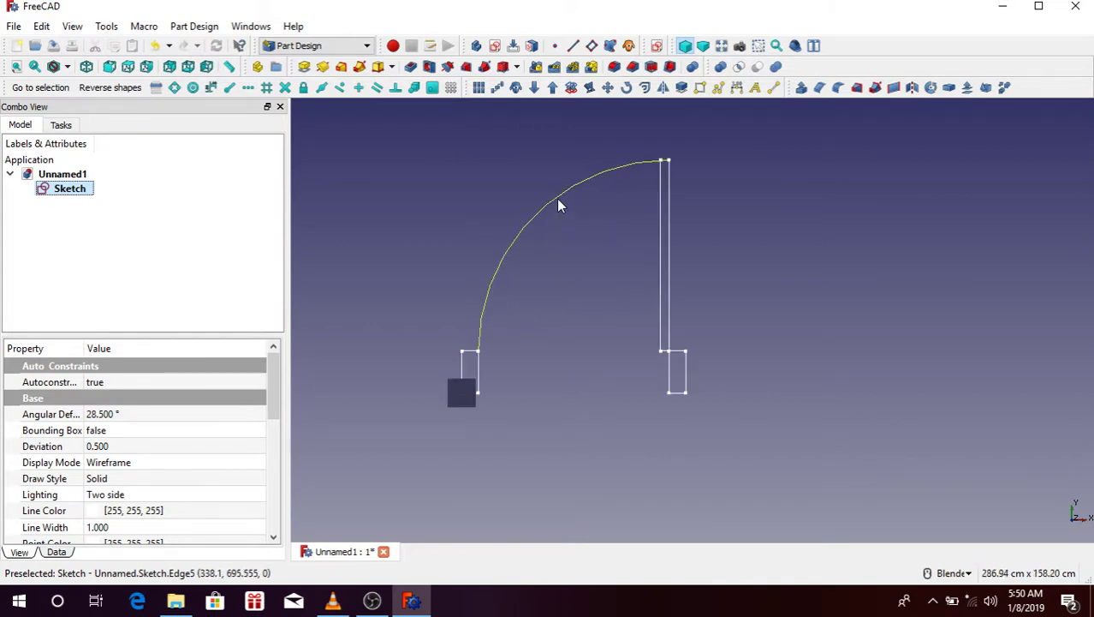
{"action": "scroll", "coordinate": [565, 209], "scroll_direction": "down", "scroll_amount": 3}
{"action": "scroll", "coordinate": [574, 218], "scroll_direction": "up", "scroll_amount": 1}
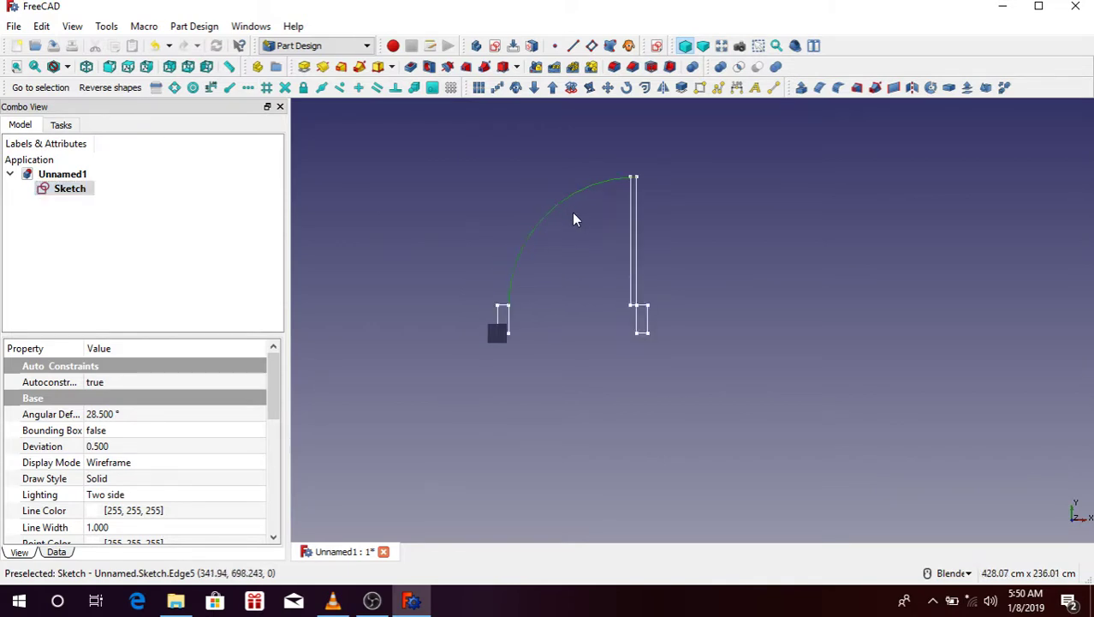
Start a Draft Move of the sketch, then cancel it with Escape.
{"action": "left_click", "coordinate": [608, 87]}
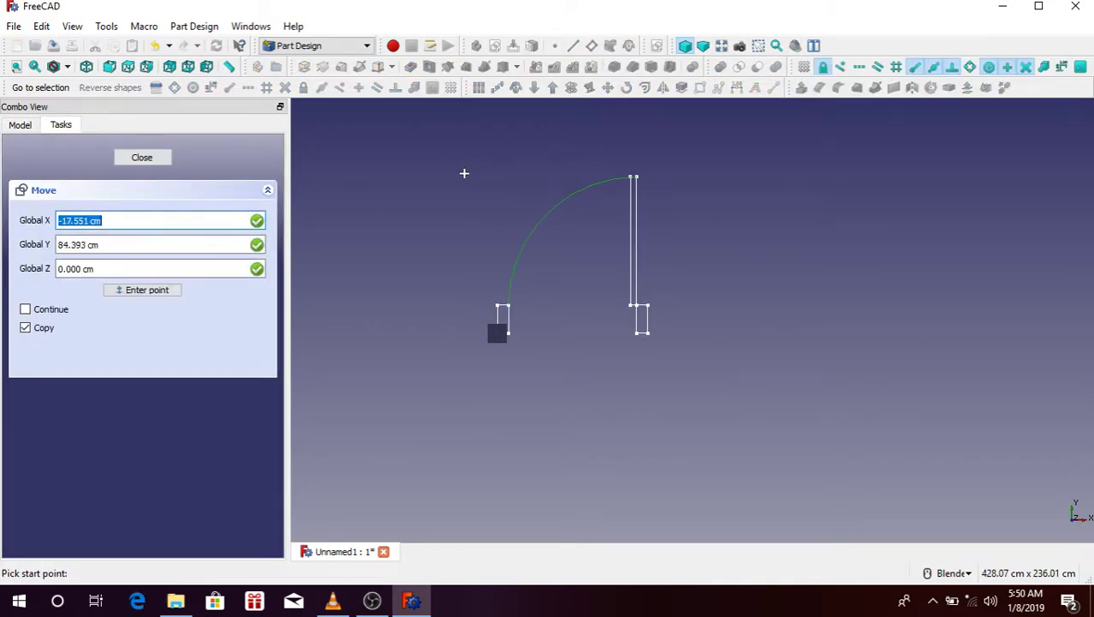
{"action": "left_click", "coordinate": [461, 175]}
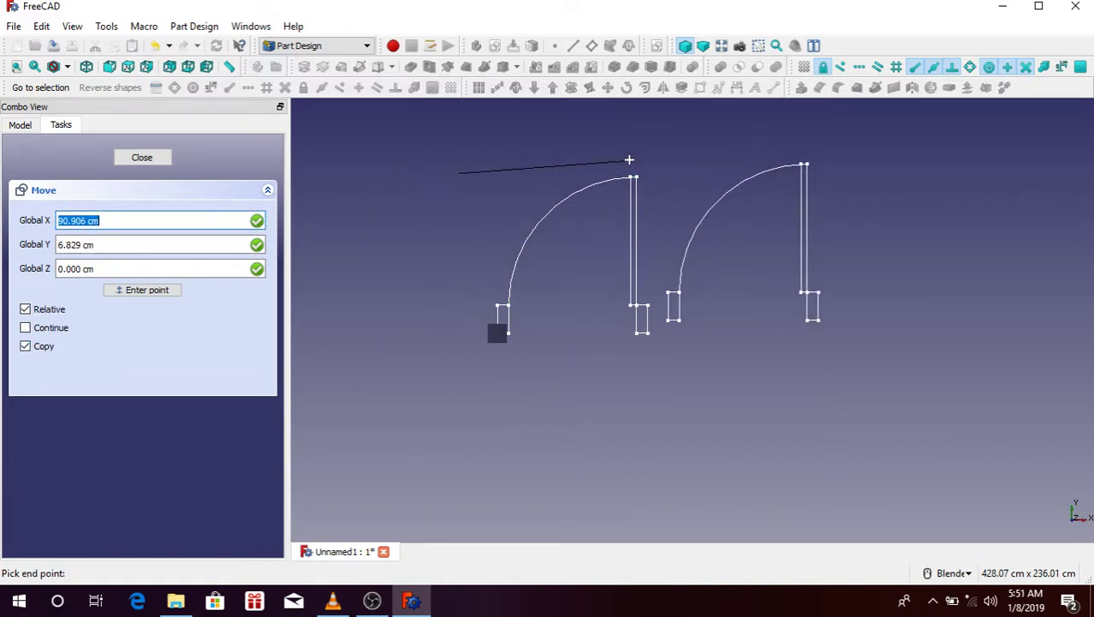
{"action": "key", "text": "Escape"}
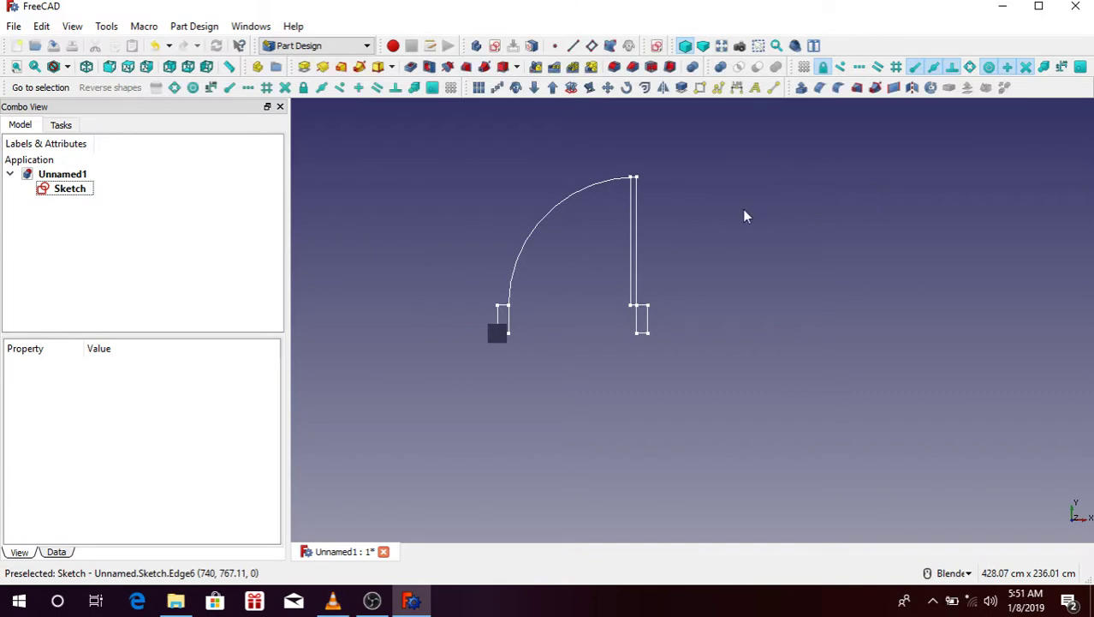
Rotate a copy of the arm sketch 270° with Copy and Continue enabled.
{"action": "left_click", "coordinate": [563, 206]}
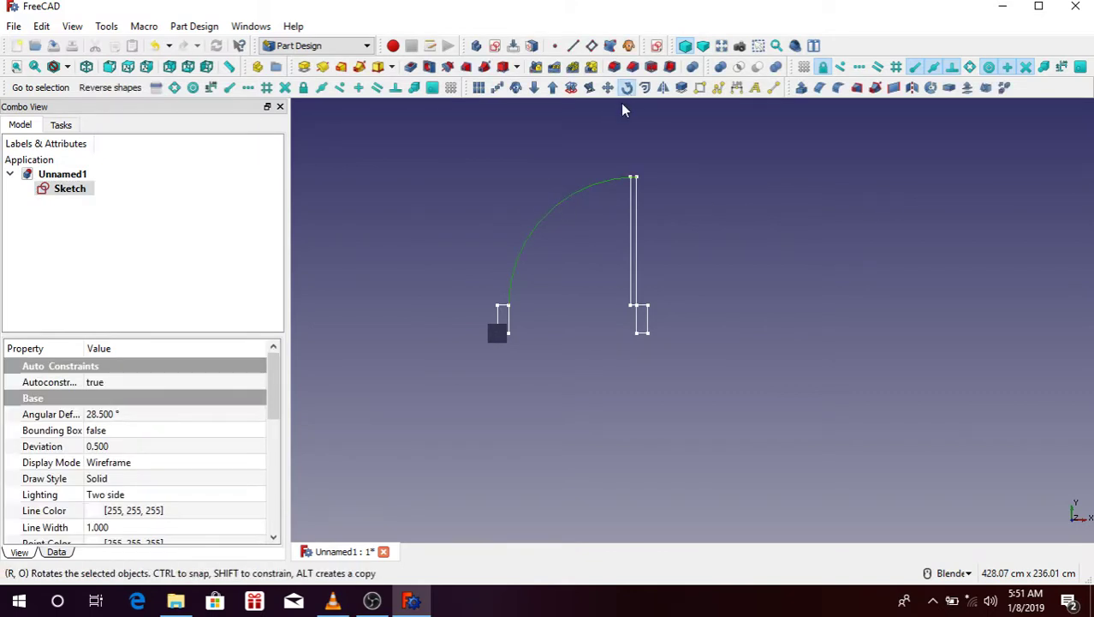
{"action": "left_click", "coordinate": [627, 87]}
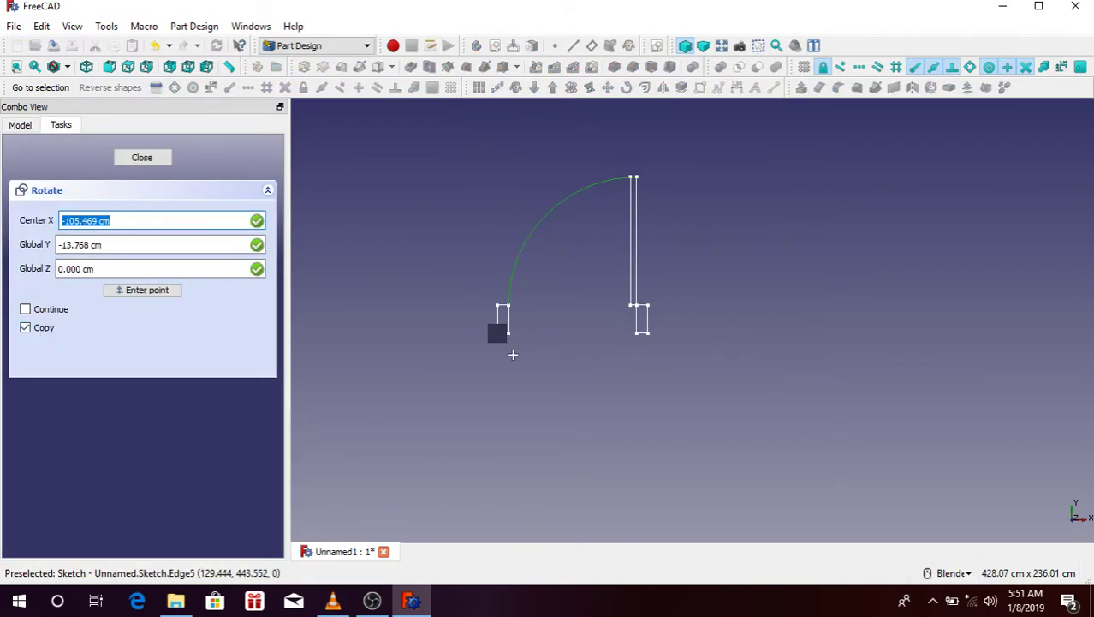
{"action": "left_click", "coordinate": [649, 303]}
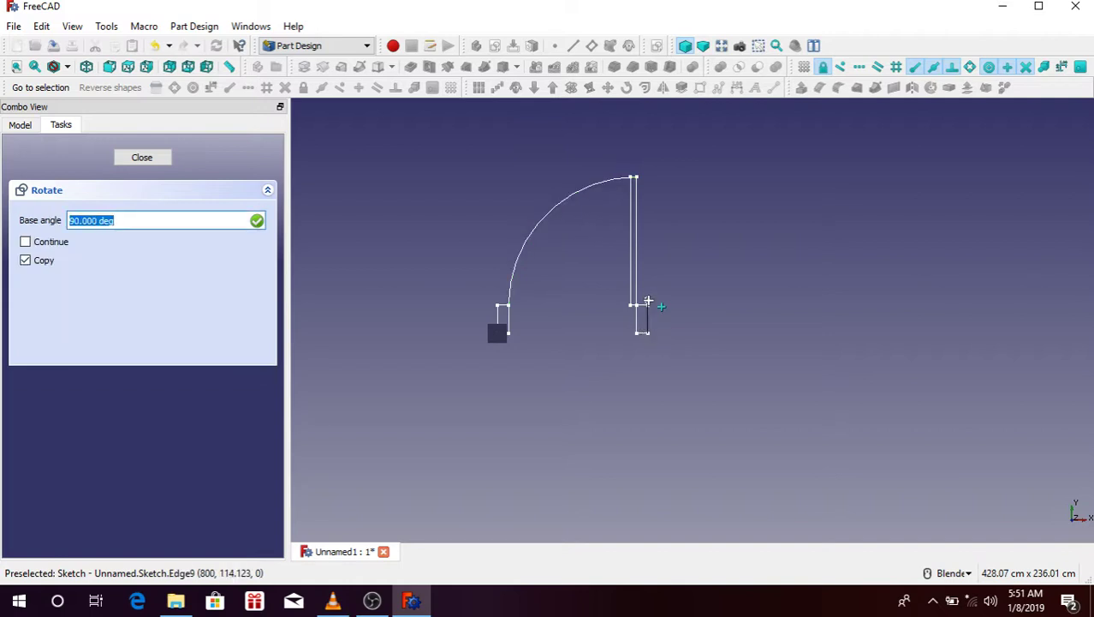
{"action": "left_click", "coordinate": [651, 305]}
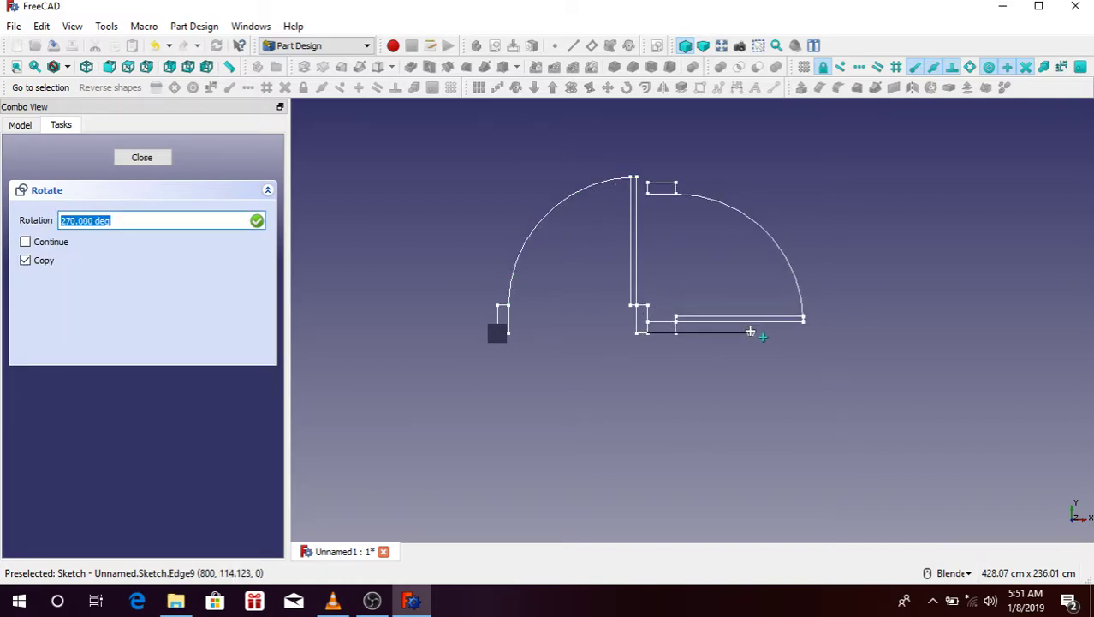
{"action": "left_click", "coordinate": [33, 245]}
{"action": "left_click", "coordinate": [733, 364]}
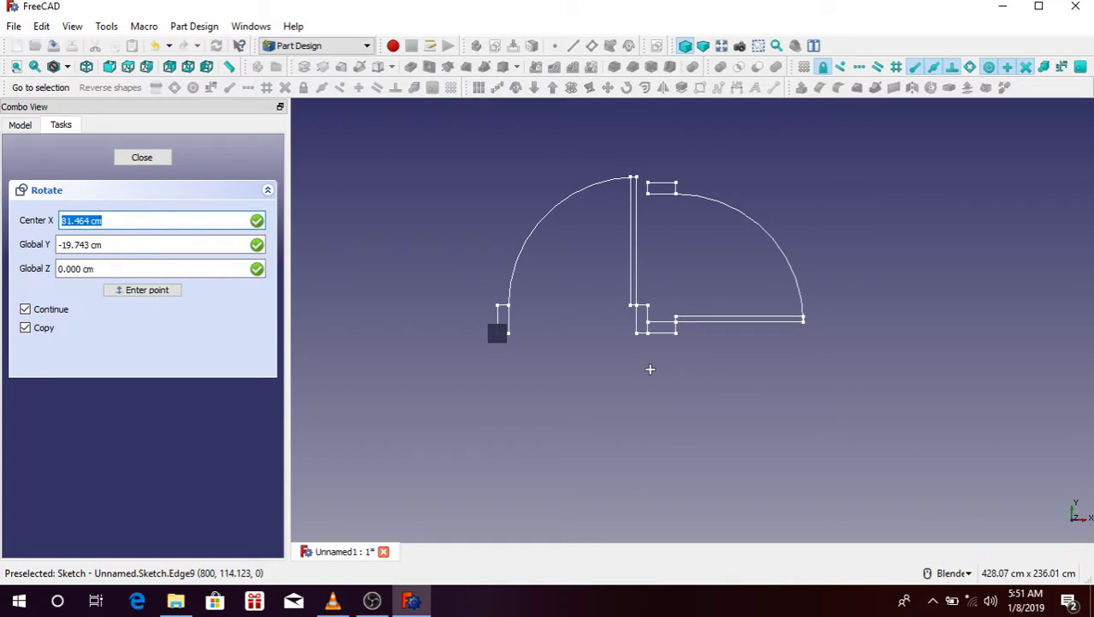
Place two more rotated copies, one below and one to the left of the arm.
{"action": "left_click", "coordinate": [651, 334]}
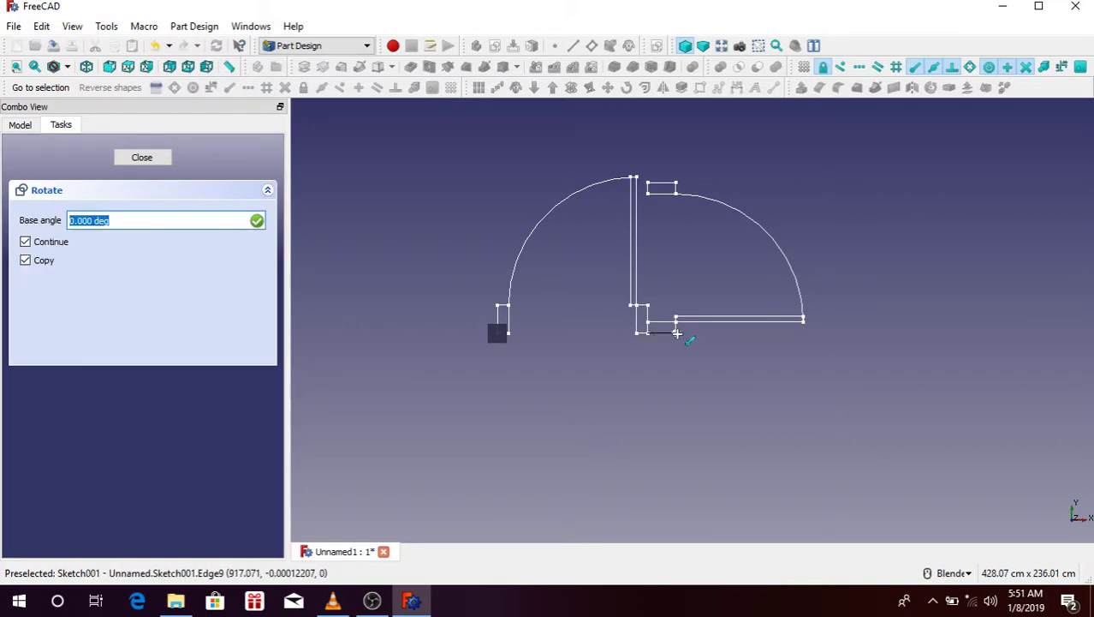
{"action": "left_click", "coordinate": [676, 333]}
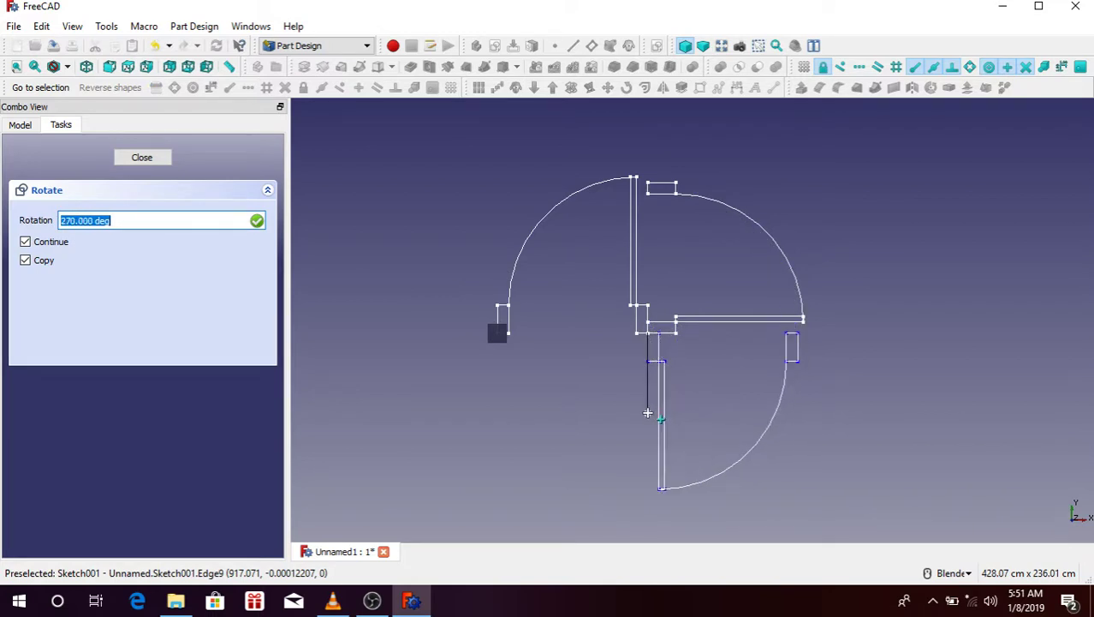
{"action": "left_click", "coordinate": [648, 413]}
{"action": "scroll", "coordinate": [655, 334], "scroll_direction": "up", "scroll_amount": 3}
{"action": "left_click", "coordinate": [650, 319]}
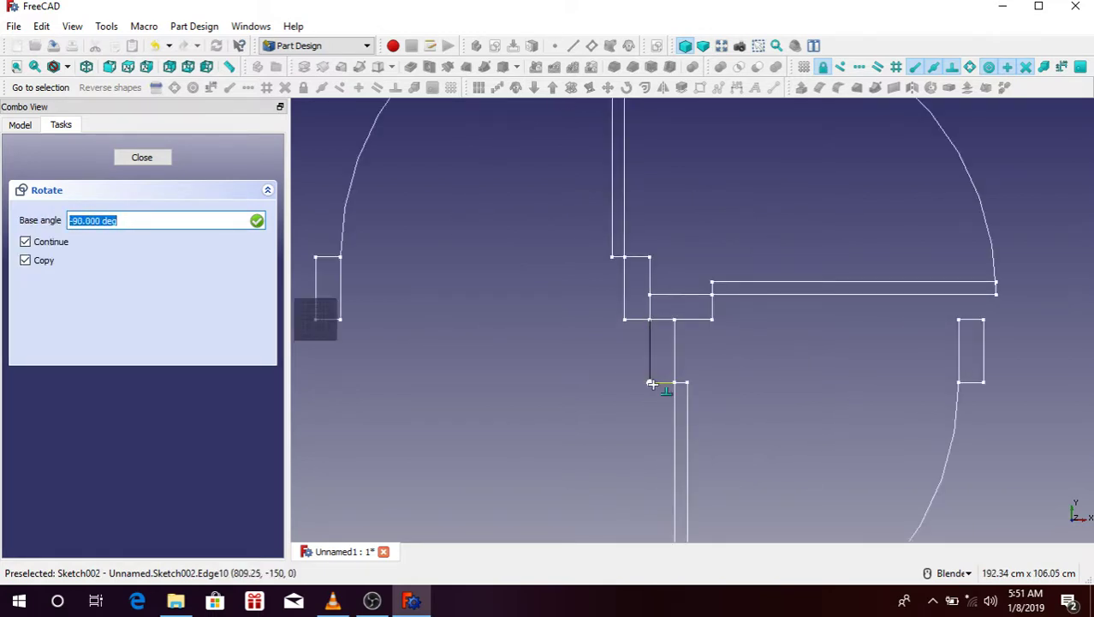
{"action": "left_click", "coordinate": [652, 384]}
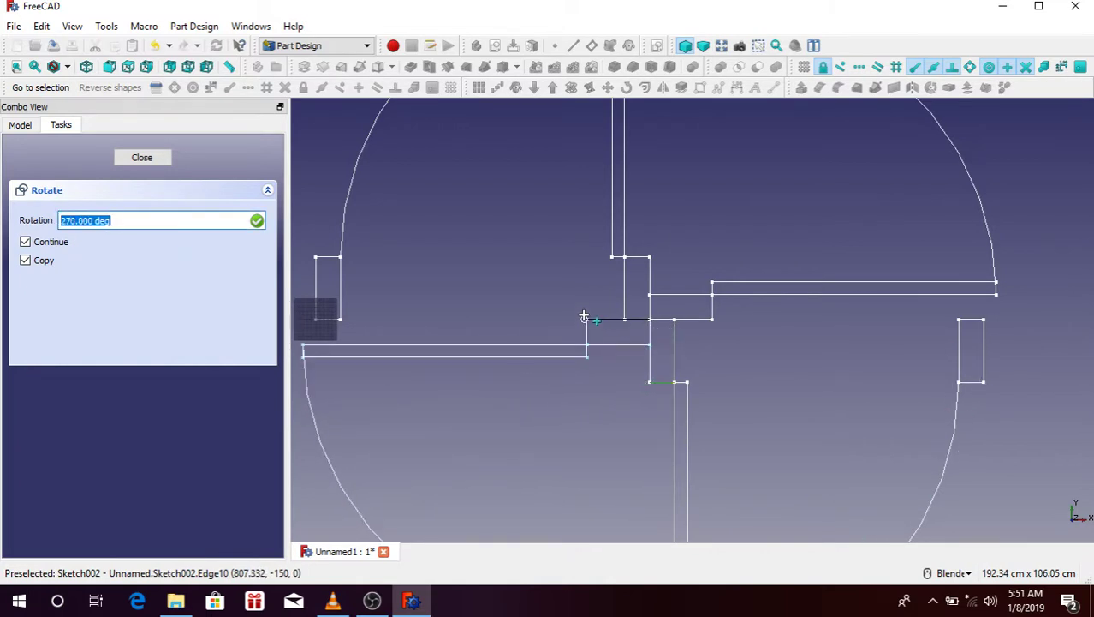
{"action": "left_click", "coordinate": [585, 318]}
Close the rotate task and review the four-sketch pinwheel layout.
{"action": "left_click", "coordinate": [142, 160]}
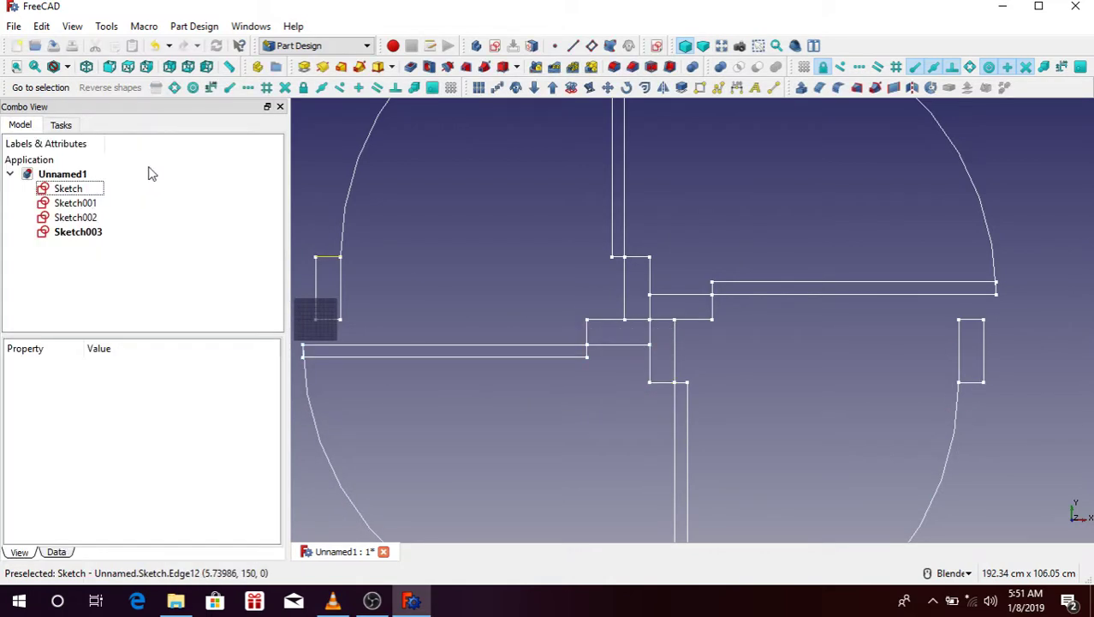
{"action": "scroll", "coordinate": [659, 288], "scroll_direction": "down", "scroll_amount": 5}
{"action": "scroll", "coordinate": [661, 286], "scroll_direction": "up", "scroll_amount": 5}
{"action": "scroll", "coordinate": [639, 259], "scroll_direction": "down", "scroll_amount": 4}
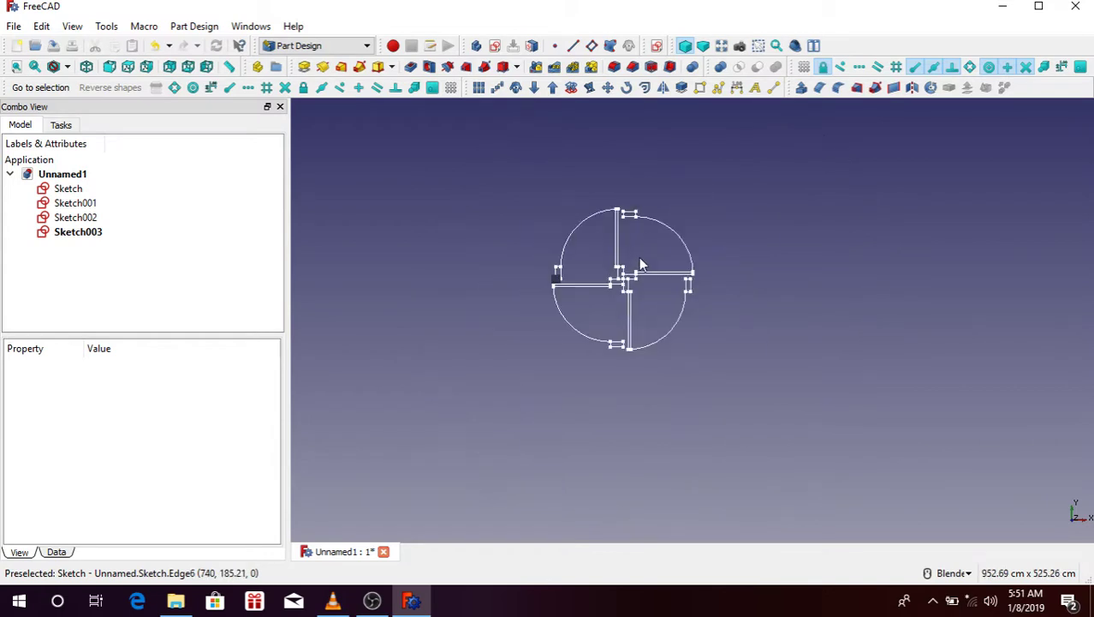
{"action": "scroll", "coordinate": [642, 264], "scroll_direction": "up", "scroll_amount": 1}
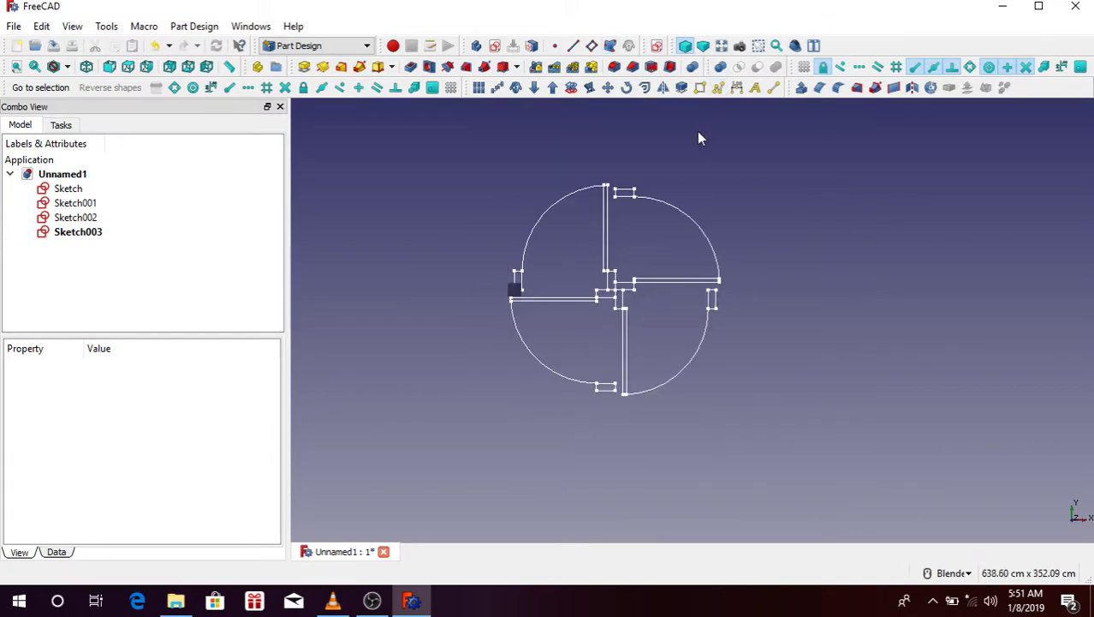
{"action": "scroll", "coordinate": [580, 164], "scroll_direction": "down", "scroll_amount": 4}
{"action": "scroll", "coordinate": [588, 171], "scroll_direction": "up", "scroll_amount": 4}
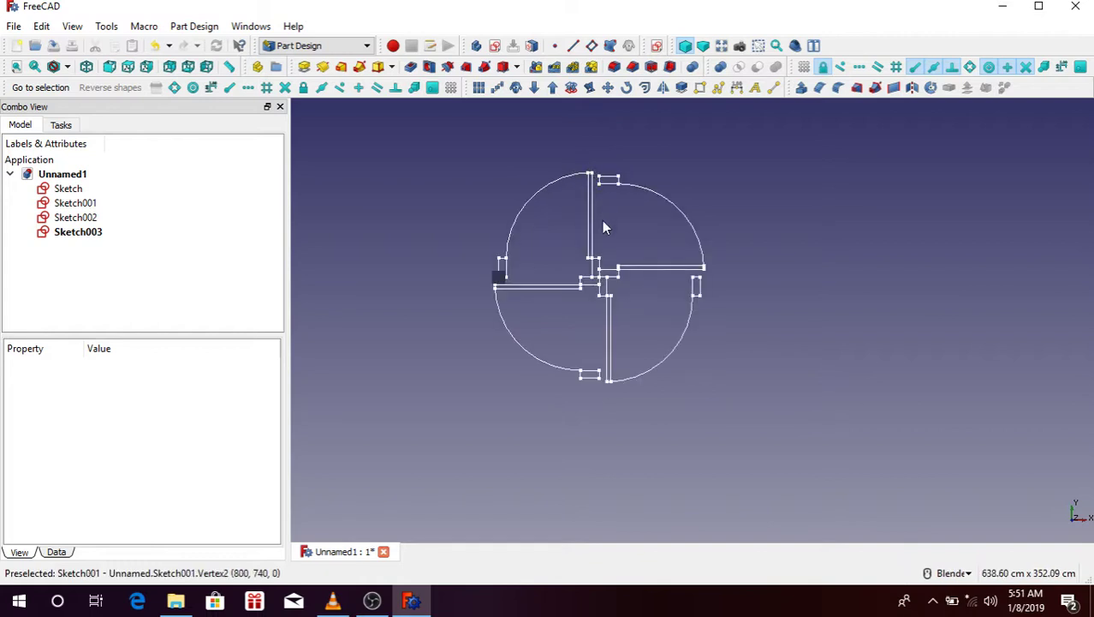
{"action": "scroll", "coordinate": [581, 217], "scroll_direction": "down", "scroll_amount": 4}
{"action": "scroll", "coordinate": [580, 216], "scroll_direction": "up", "scroll_amount": 4}
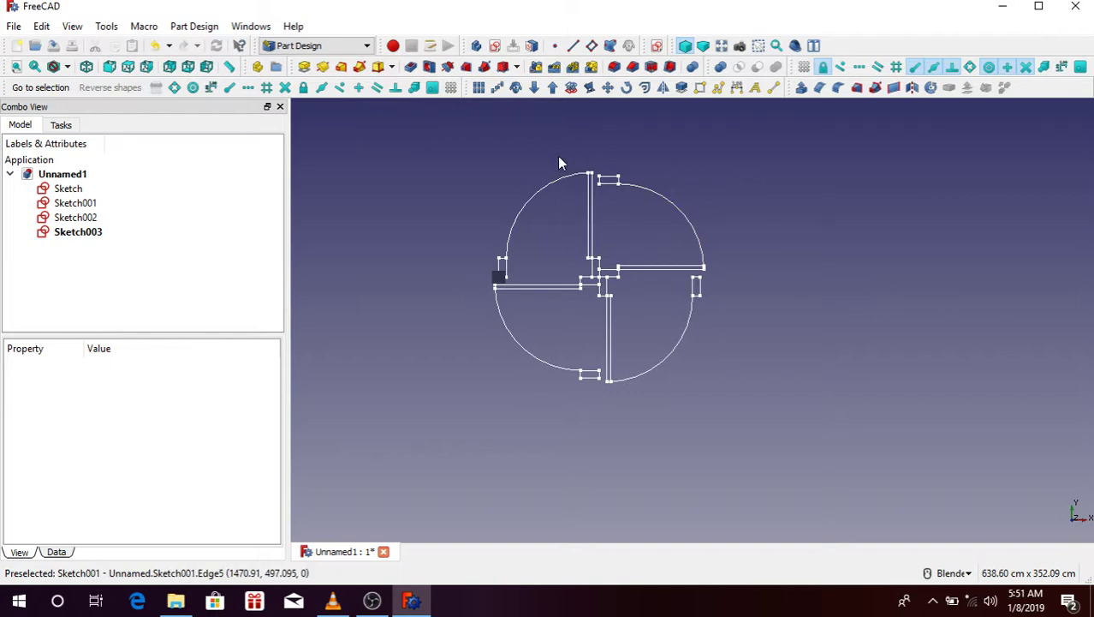
{"action": "scroll", "coordinate": [558, 156], "scroll_direction": "down", "scroll_amount": 4}
{"action": "scroll", "coordinate": [601, 162], "scroll_direction": "up", "scroll_amount": 4}
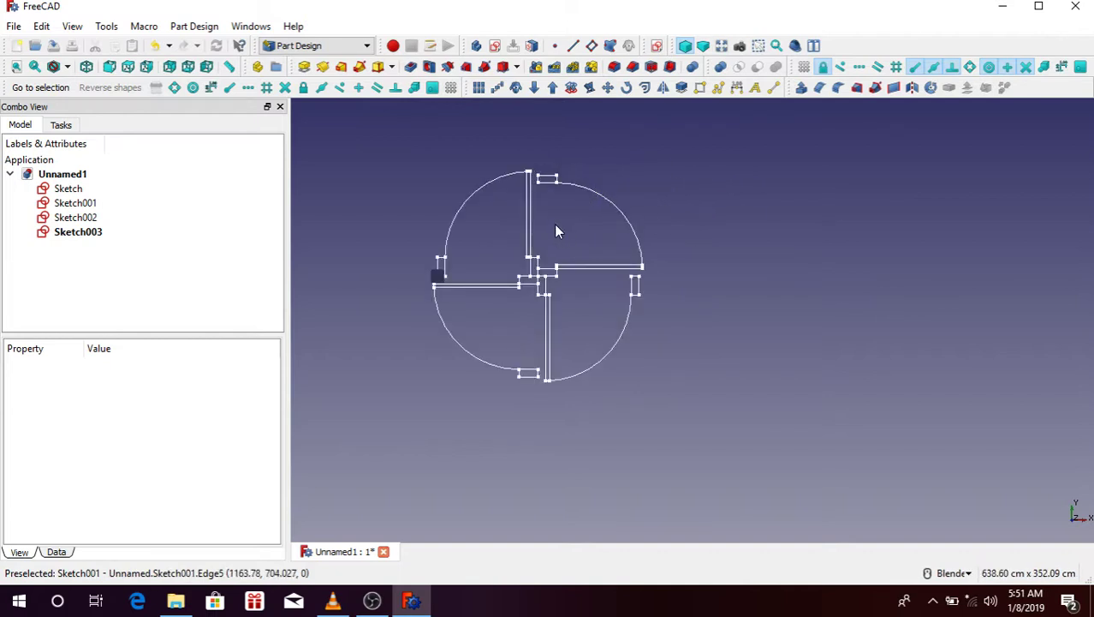
{"action": "scroll", "coordinate": [552, 223], "scroll_direction": "up", "scroll_amount": 2}
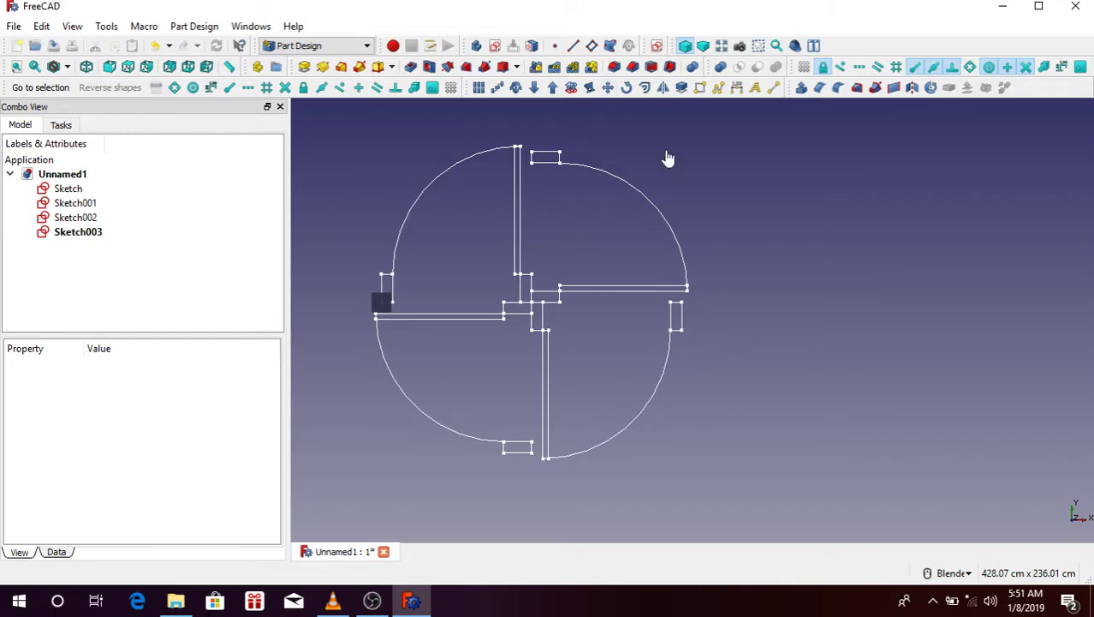
{"action": "scroll", "coordinate": [548, 146], "scroll_direction": "down", "scroll_amount": 2}
{"action": "scroll", "coordinate": [518, 129], "scroll_direction": "up", "scroll_amount": 2}
Create a new sketch on the XY plane and draw the first upright rectangle.
{"action": "left_click", "coordinate": [660, 46]}
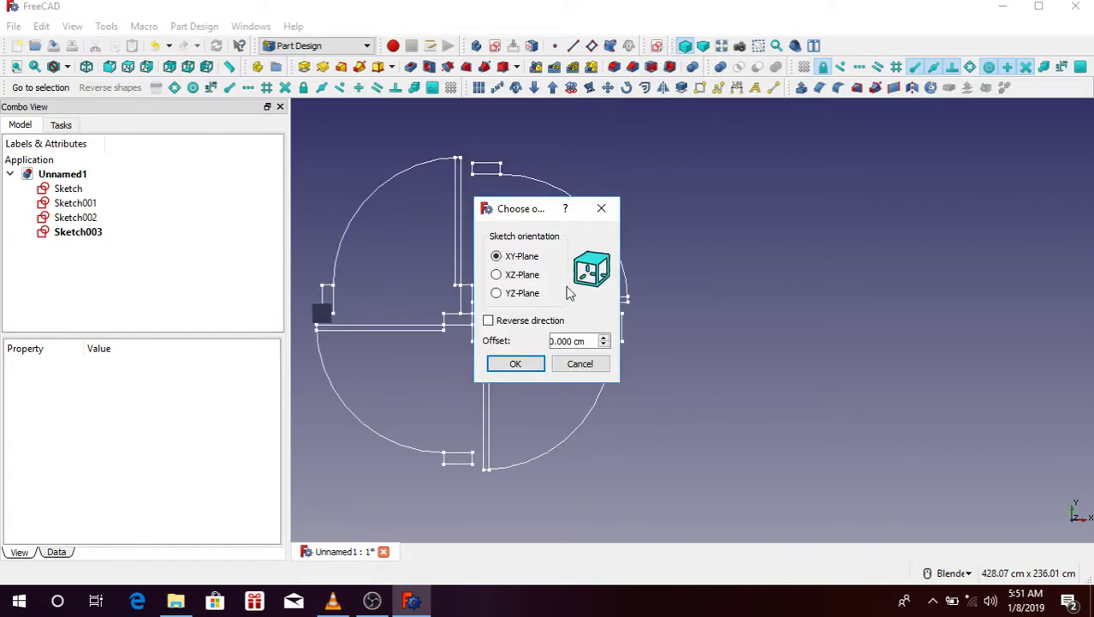
{"action": "left_click", "coordinate": [515, 364]}
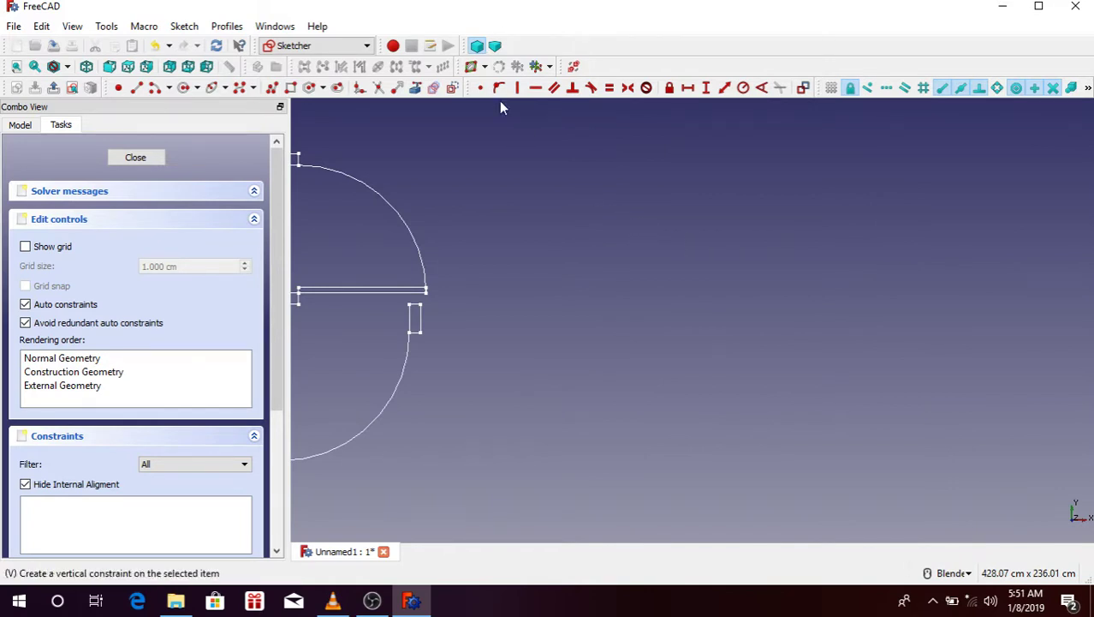
{"action": "left_click", "coordinate": [292, 88]}
{"action": "scroll", "coordinate": [628, 264], "scroll_direction": "up", "scroll_amount": 4}
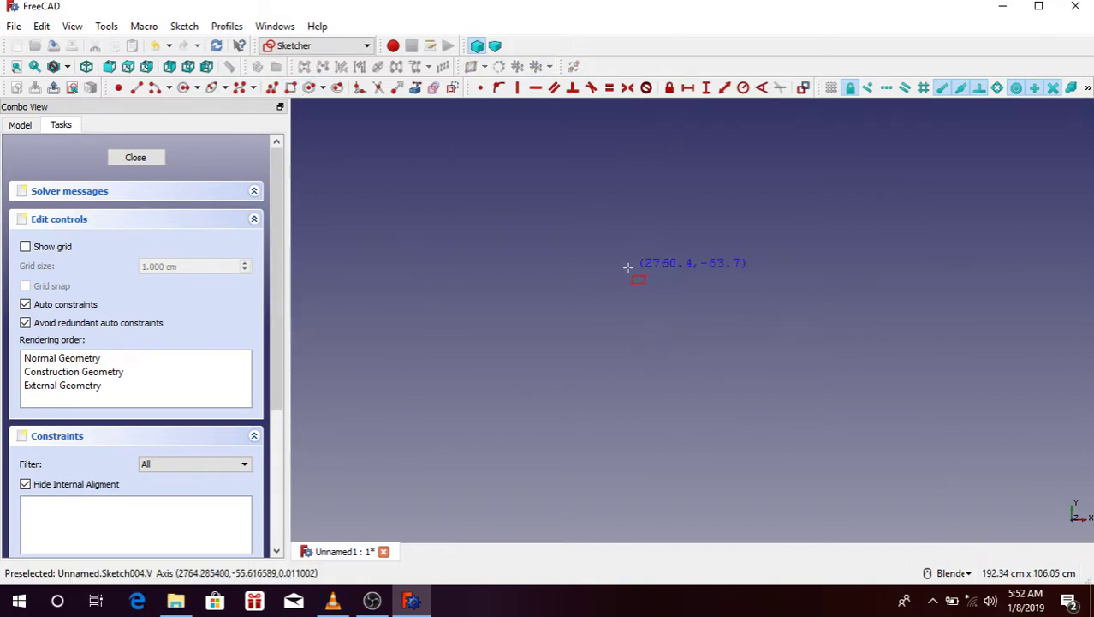
{"action": "left_click", "coordinate": [623, 263]}
{"action": "left_click", "coordinate": [650, 310]}
Draw two more upright rectangles in a row to the right of the first.
{"action": "scroll", "coordinate": [681, 264], "scroll_direction": "down", "scroll_amount": 5}
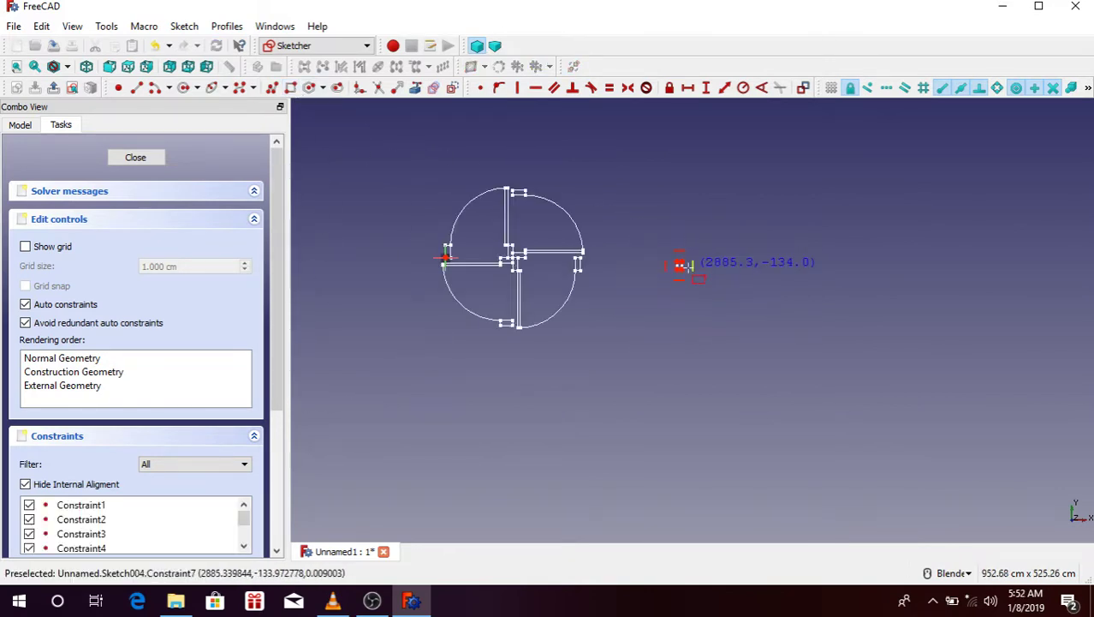
{"action": "scroll", "coordinate": [691, 257], "scroll_direction": "up", "scroll_amount": 3}
{"action": "scroll", "coordinate": [747, 254], "scroll_direction": "up", "scroll_amount": 2}
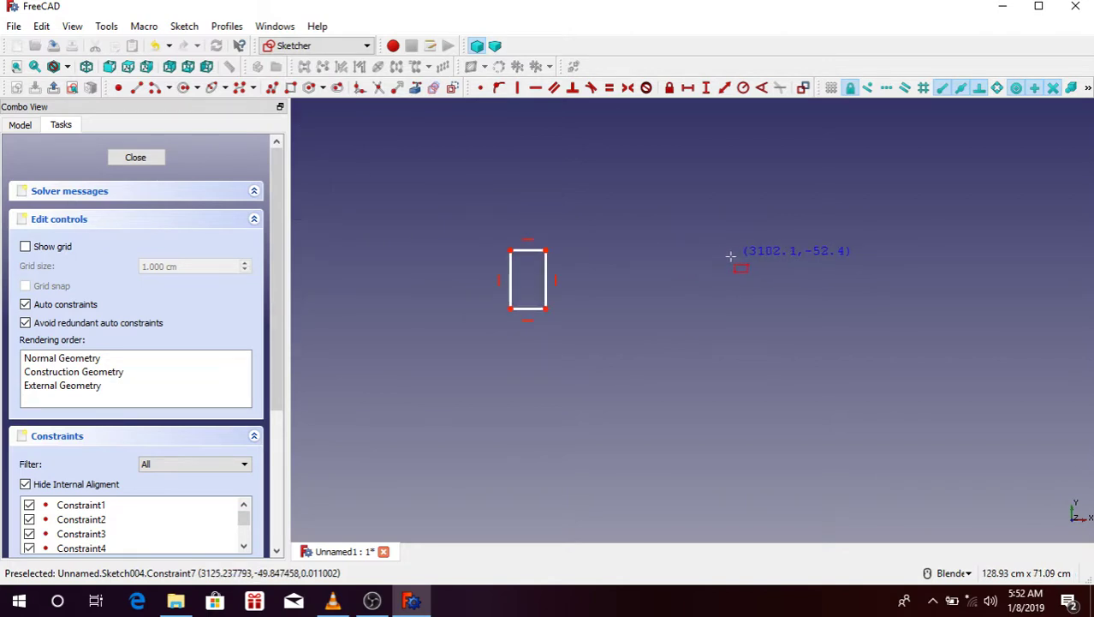
{"action": "scroll", "coordinate": [638, 264], "scroll_direction": "up", "scroll_amount": 3}
{"action": "scroll", "coordinate": [667, 254], "scroll_direction": "down", "scroll_amount": 4}
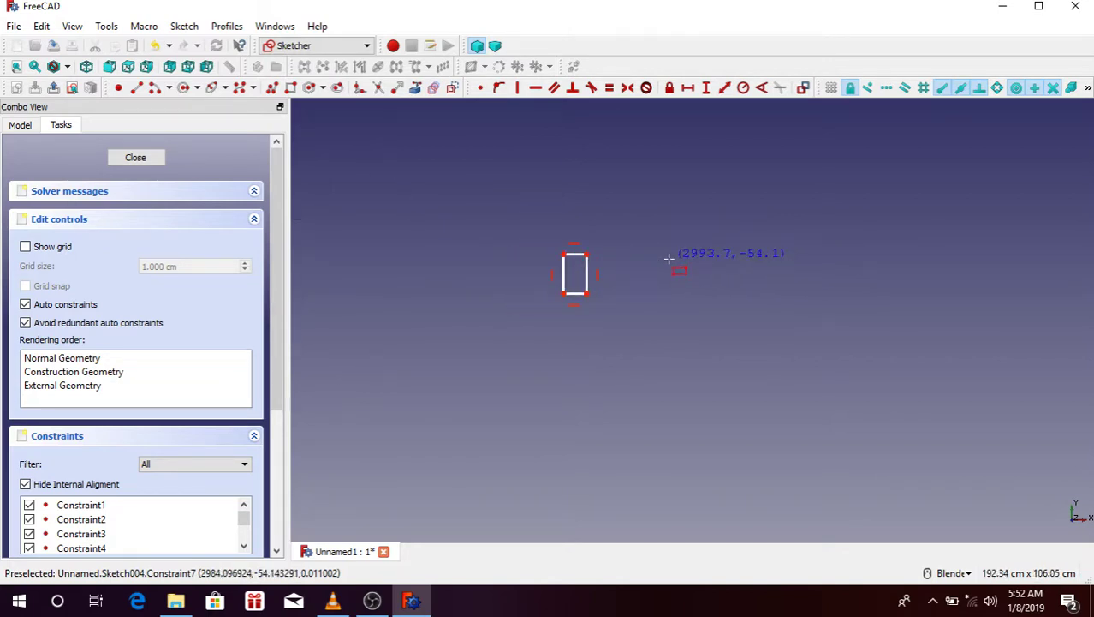
{"action": "left_click", "coordinate": [745, 250]}
{"action": "left_click", "coordinate": [772, 297]}
{"action": "scroll", "coordinate": [677, 315], "scroll_direction": "down", "scroll_amount": 3}
{"action": "scroll", "coordinate": [685, 309], "scroll_direction": "up", "scroll_amount": 3}
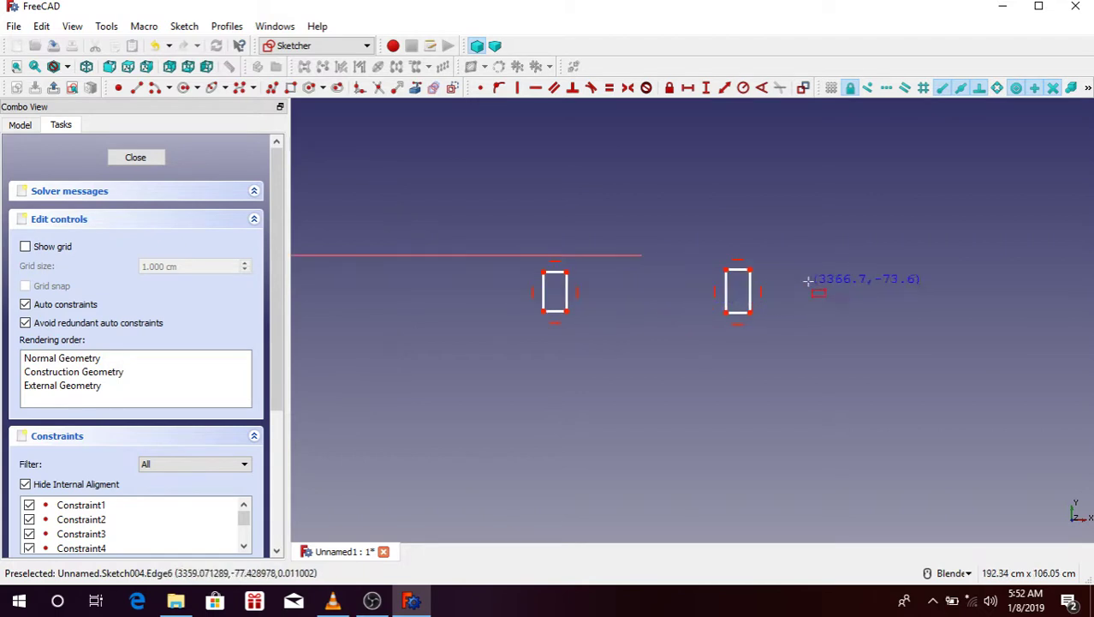
{"action": "left_click", "coordinate": [891, 262]}
{"action": "left_click", "coordinate": [916, 313]}
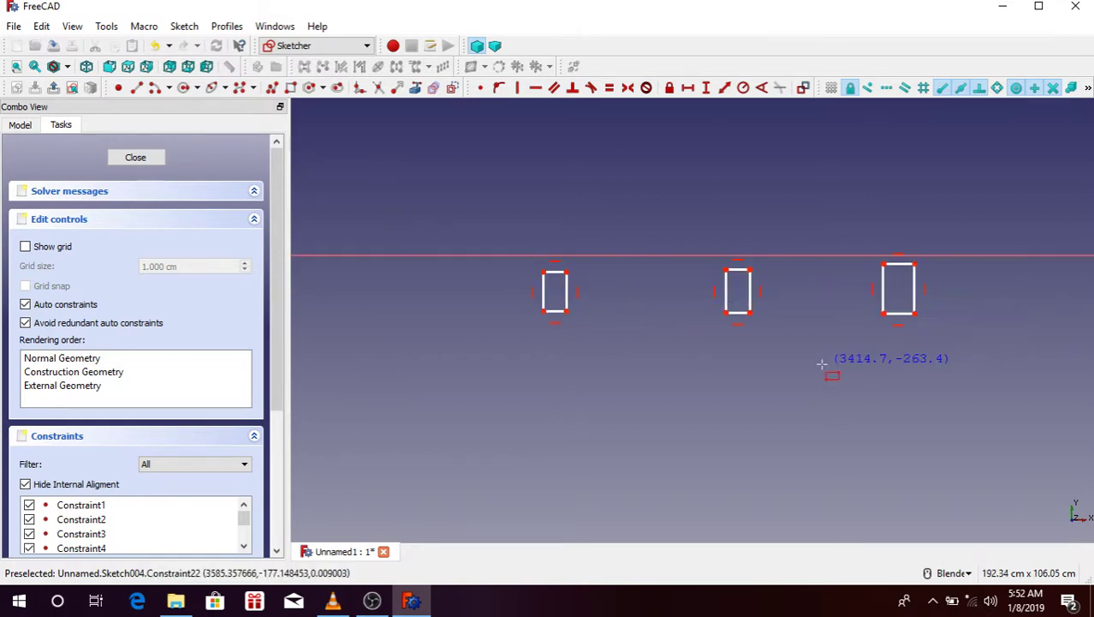
{"action": "scroll", "coordinate": [558, 337], "scroll_direction": "up", "scroll_amount": 3}
{"action": "left_click", "coordinate": [556, 197]}
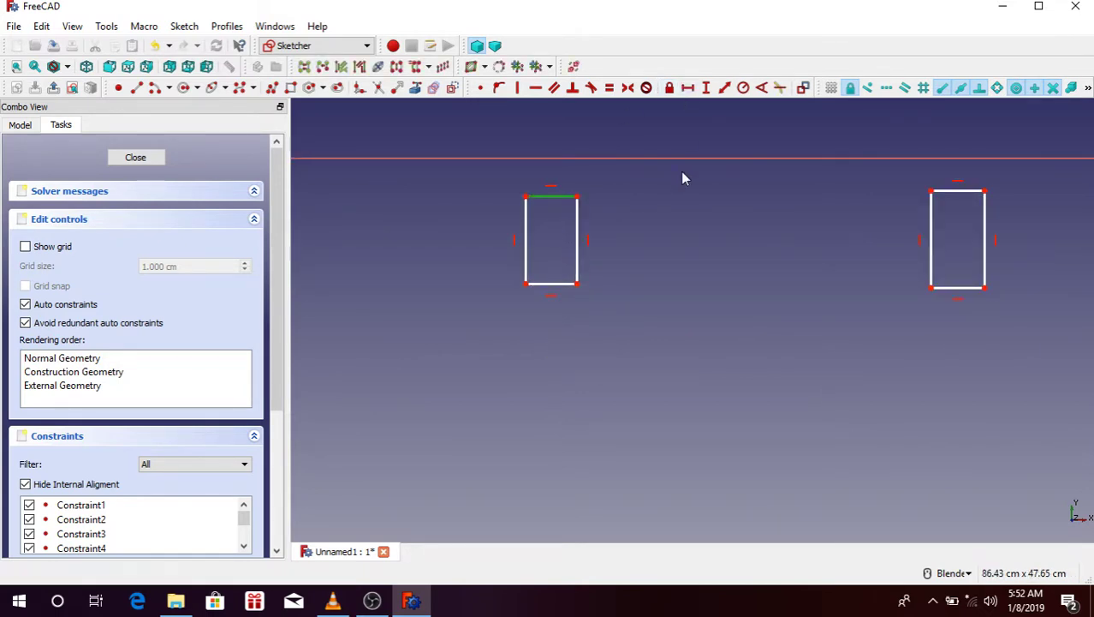
Attempt a horizontal distance constraint on the left rectangle's top edge, cancelling the entries.
{"action": "left_click", "coordinate": [669, 199]}
{"action": "left_click", "coordinate": [689, 87]}
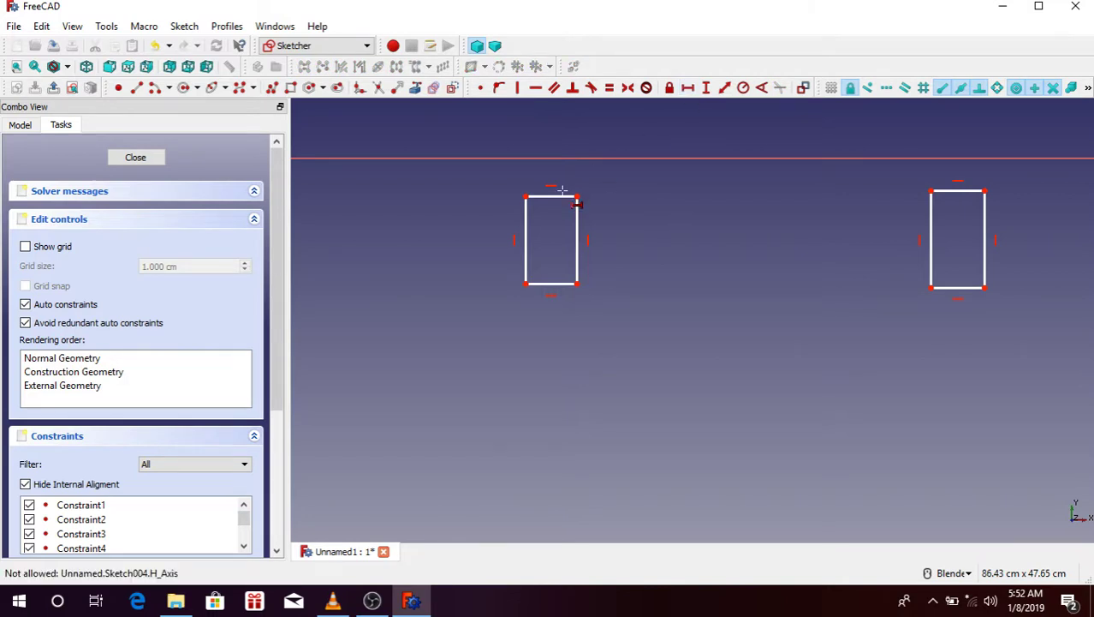
{"action": "left_click", "coordinate": [557, 198]}
{"action": "left_click", "coordinate": [644, 326]}
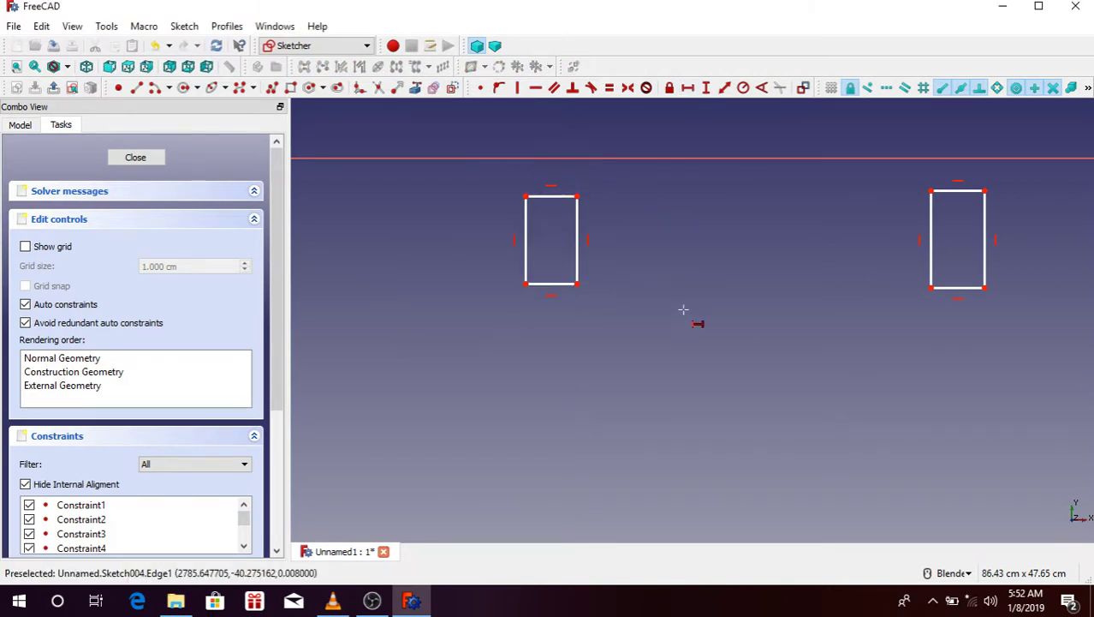
{"action": "right_click", "coordinate": [684, 236]}
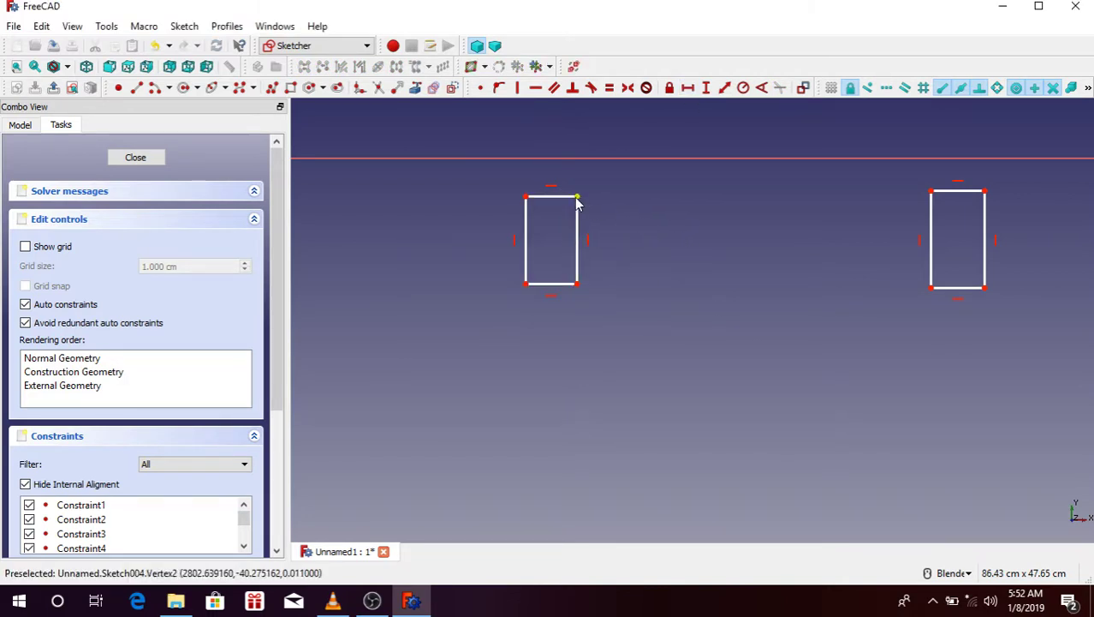
{"action": "left_click", "coordinate": [565, 197]}
{"action": "left_click", "coordinate": [688, 88]}
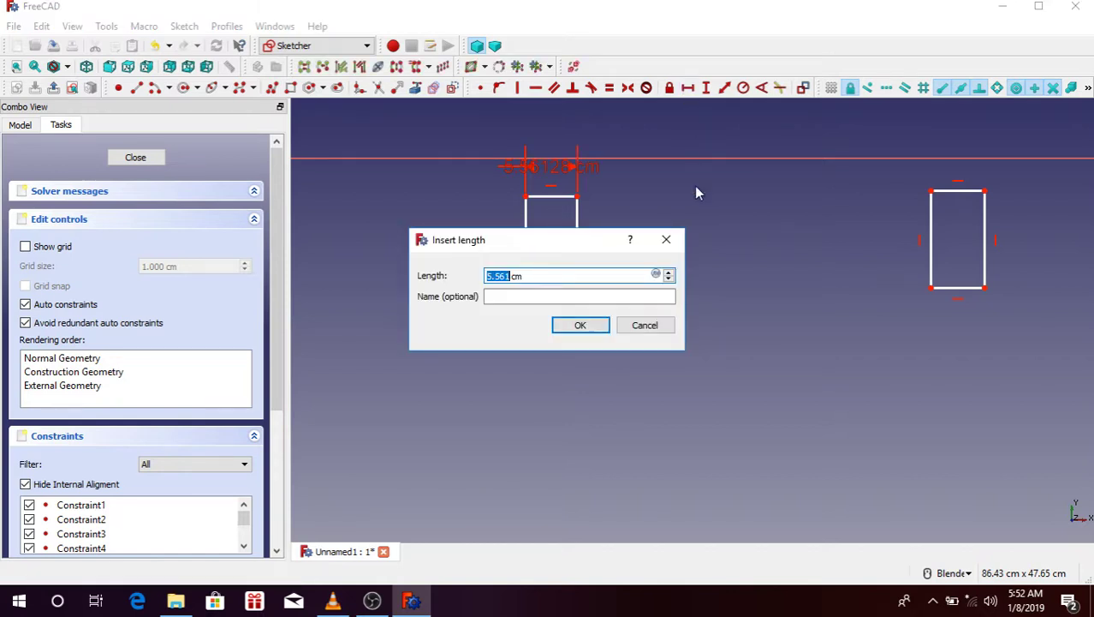
{"action": "left_click", "coordinate": [657, 326]}
{"action": "scroll", "coordinate": [629, 246], "scroll_direction": "down", "scroll_amount": 3}
{"action": "scroll", "coordinate": [831, 229], "scroll_direction": "up", "scroll_amount": 2}
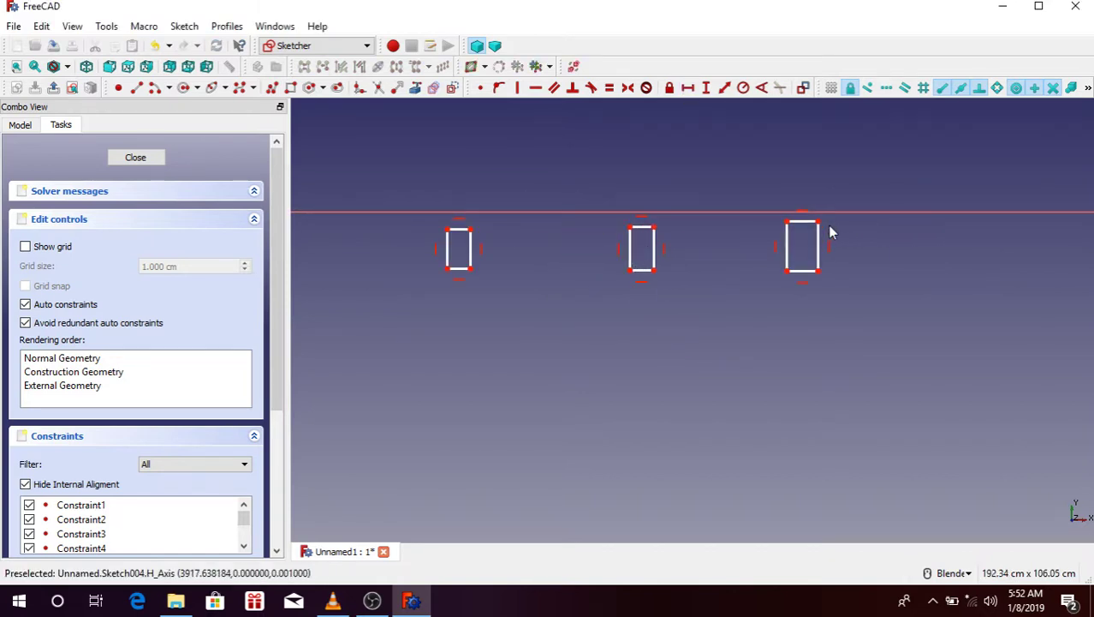
{"action": "scroll", "coordinate": [796, 232], "scroll_direction": "up", "scroll_amount": 3}
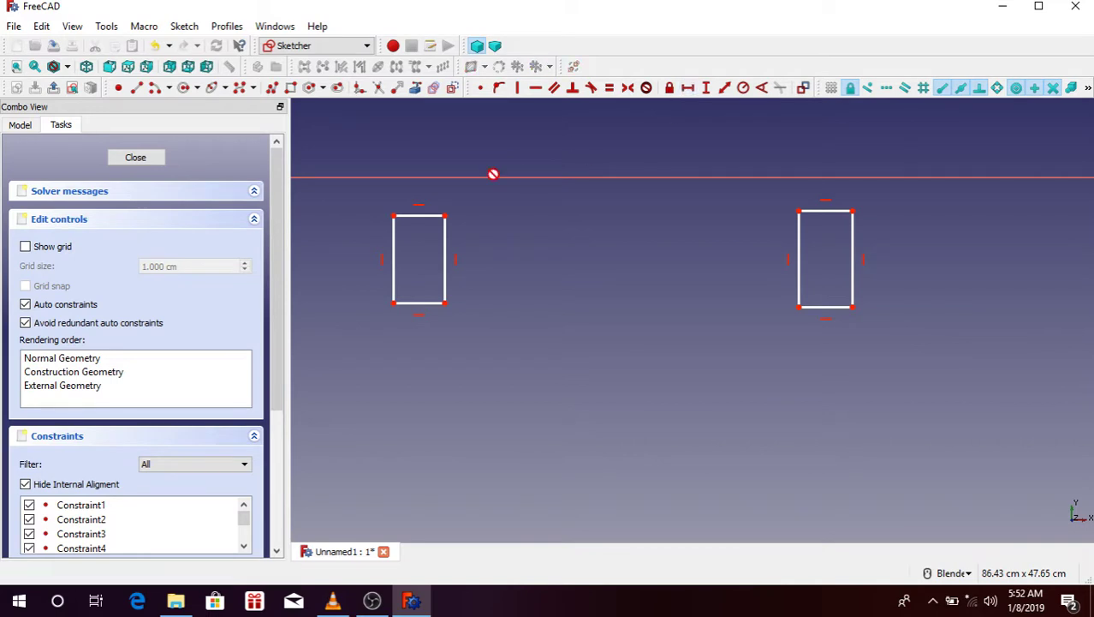
{"action": "scroll", "coordinate": [493, 174], "scroll_direction": "up", "scroll_amount": 3}
{"action": "scroll", "coordinate": [472, 254], "scroll_direction": "down", "scroll_amount": 3}
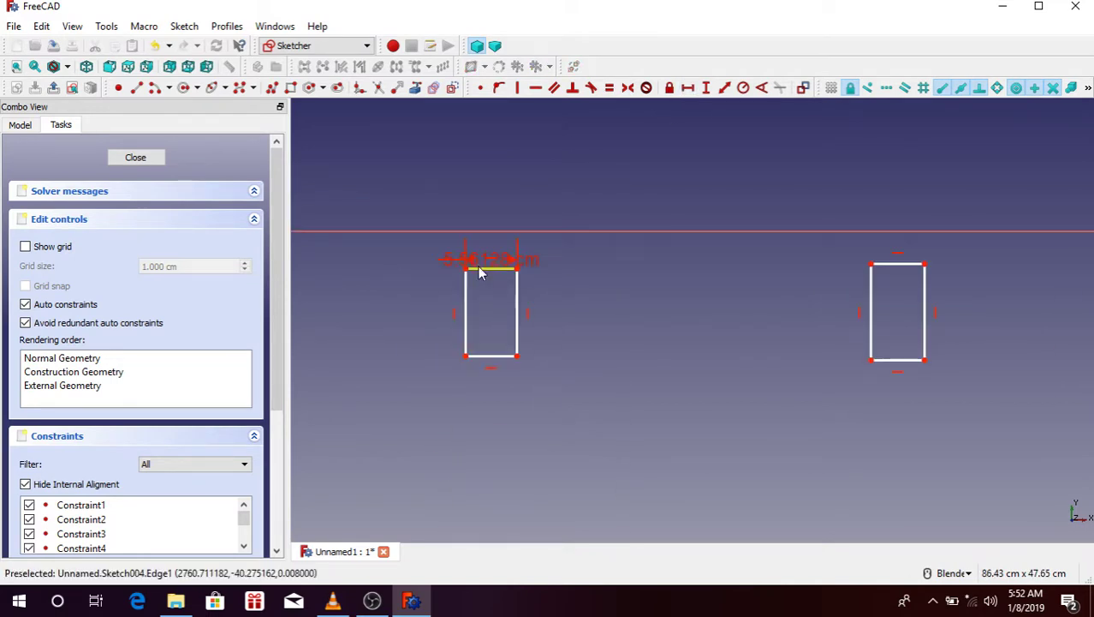
Give the left, middle and right rectangles 6 cm widths.
{"action": "left_click", "coordinate": [480, 271]}
{"action": "left_click", "coordinate": [580, 324]}
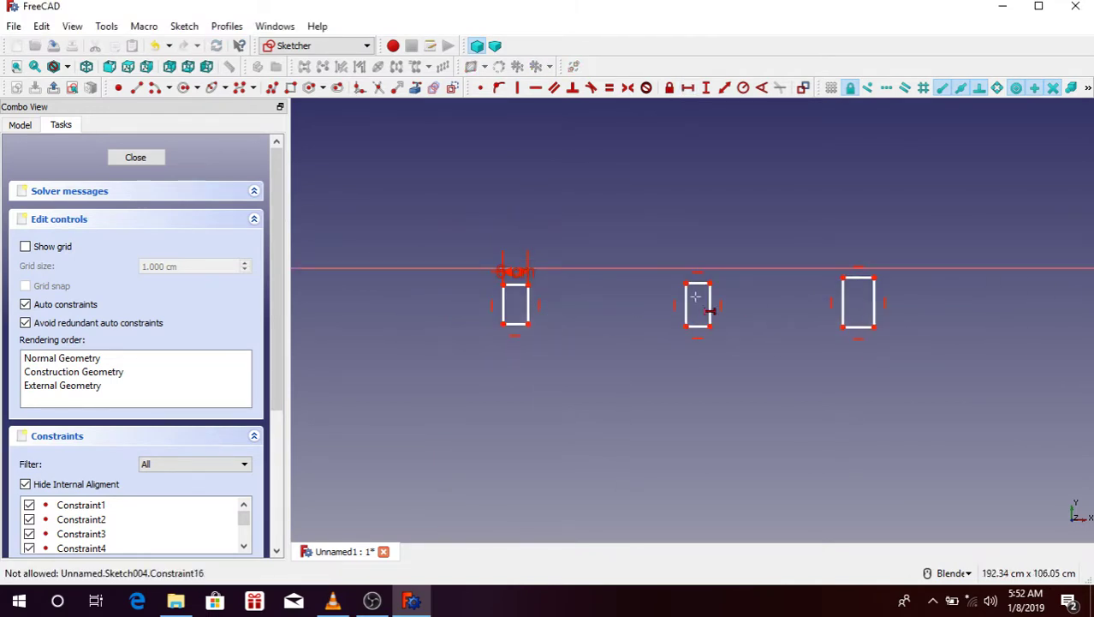
{"action": "left_click", "coordinate": [706, 275]}
{"action": "left_click", "coordinate": [572, 331]}
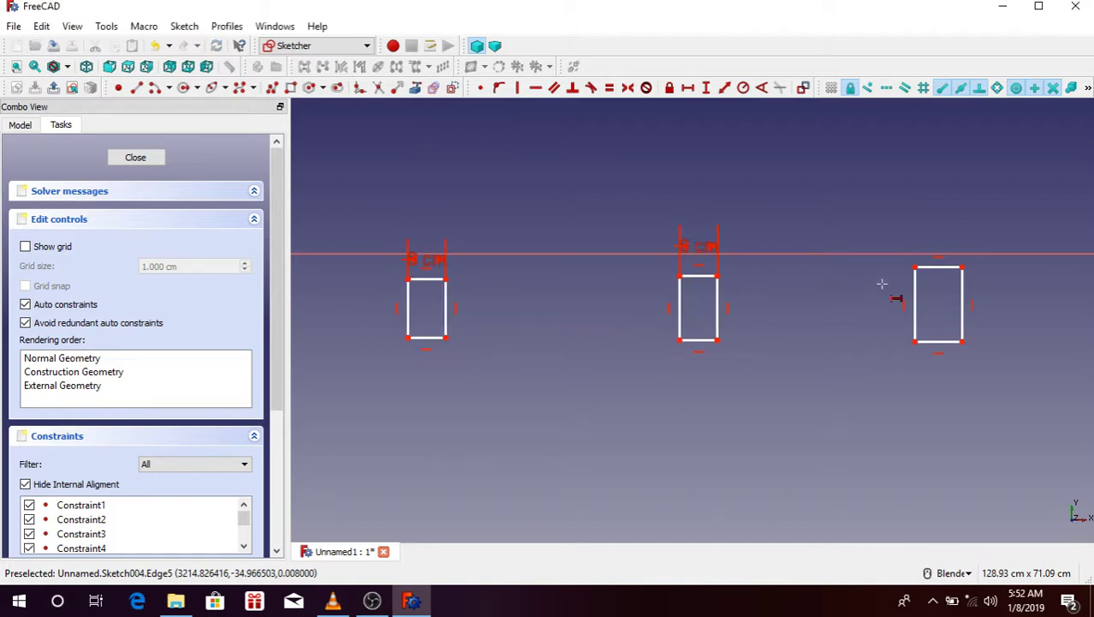
{"action": "left_click", "coordinate": [925, 268]}
{"action": "type", "text": "6"}
{"action": "left_click", "coordinate": [579, 324]}
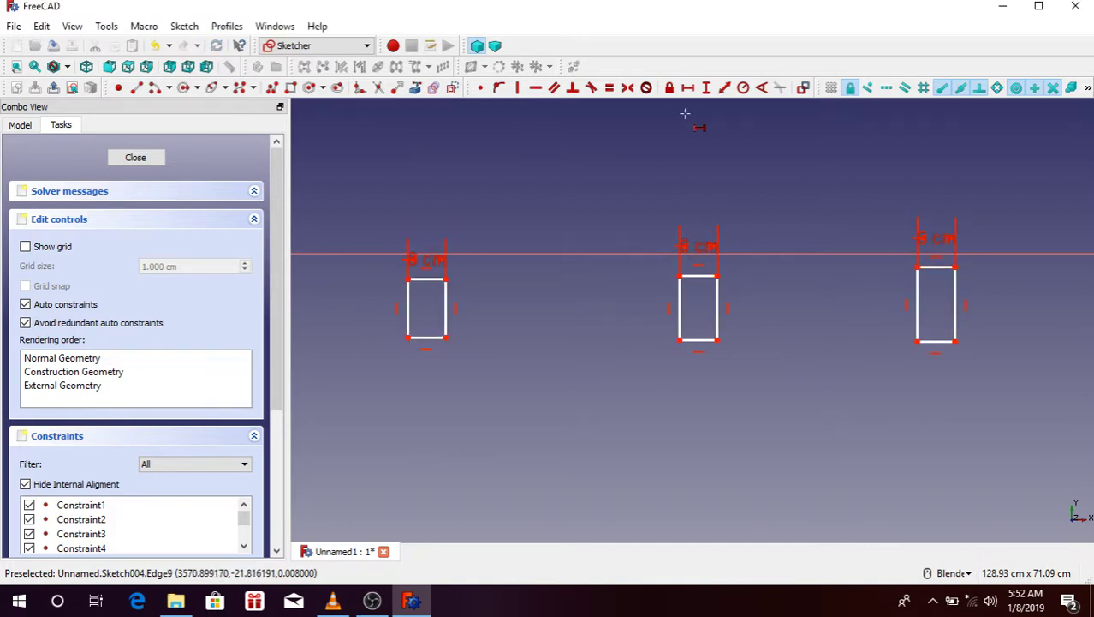
Constrain the left rectangle's side to a 15 cm vertical height.
{"action": "left_click", "coordinate": [707, 88]}
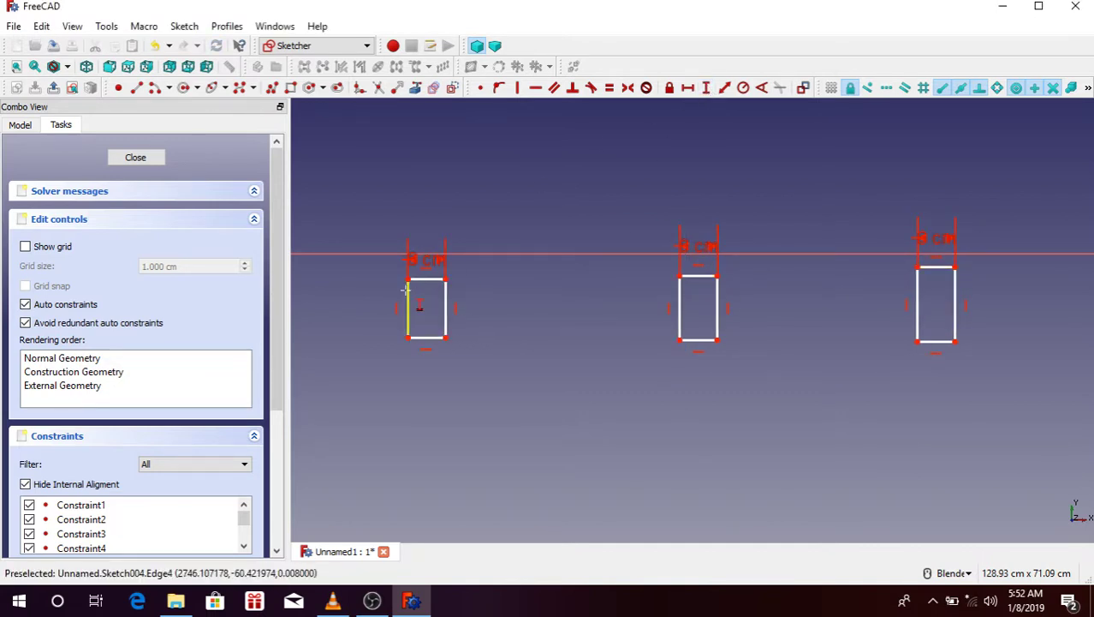
{"action": "left_click", "coordinate": [407, 291]}
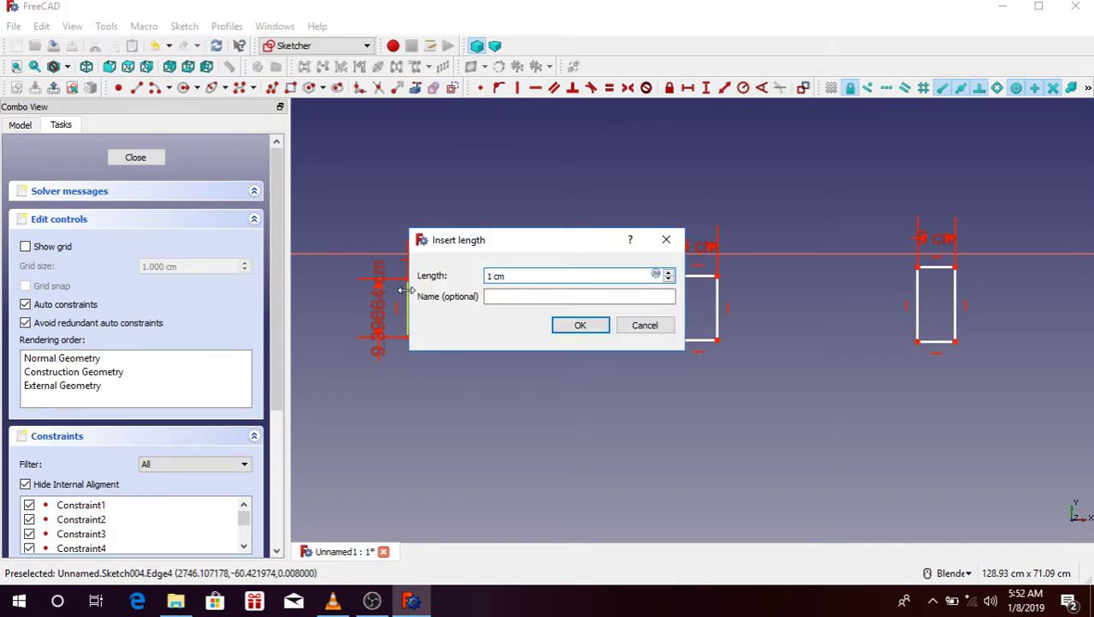
{"action": "left_click", "coordinate": [570, 333]}
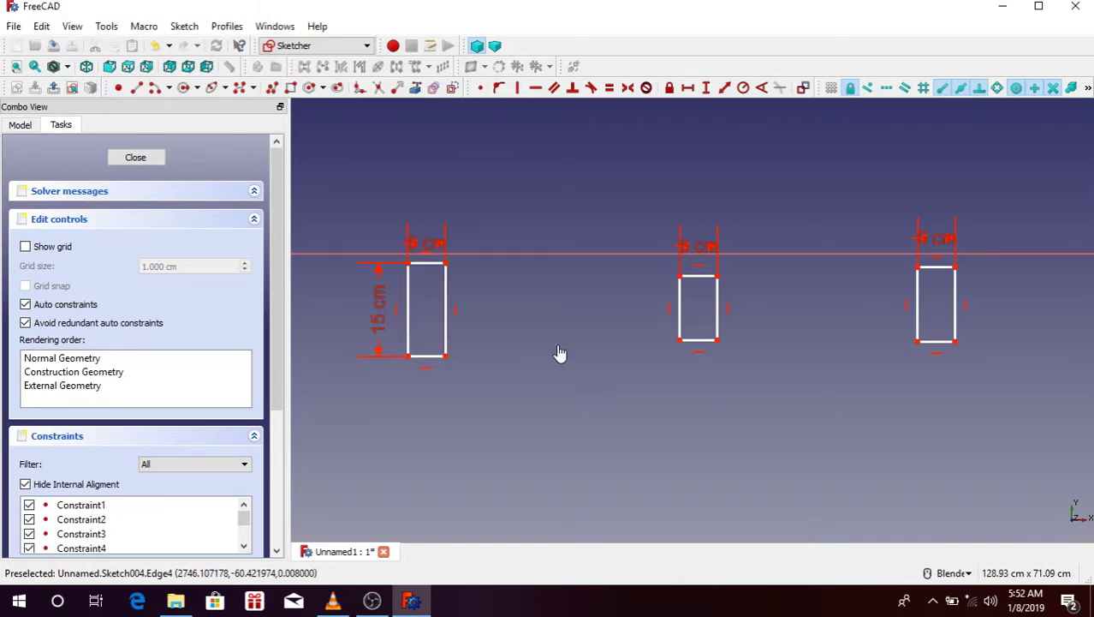
{"action": "scroll", "coordinate": [523, 248], "scroll_direction": "down", "scroll_amount": 5}
{"action": "scroll", "coordinate": [545, 230], "scroll_direction": "up", "scroll_amount": 5}
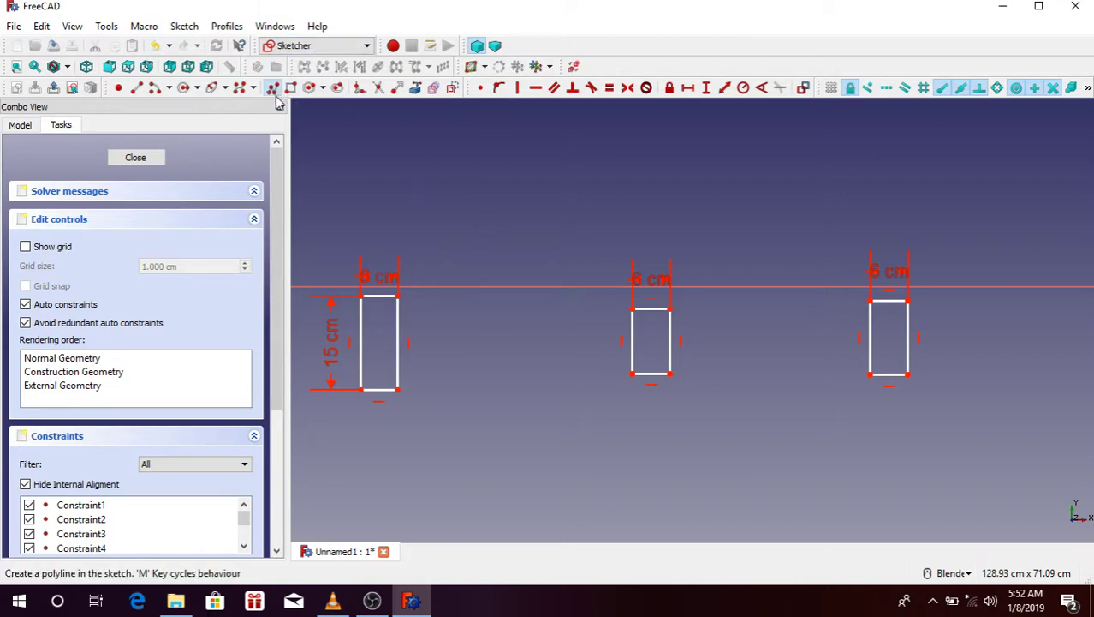
Draw a polyline joining the three rectangles' top corners.
{"action": "left_click", "coordinate": [271, 87]}
{"action": "left_click", "coordinate": [399, 296]}
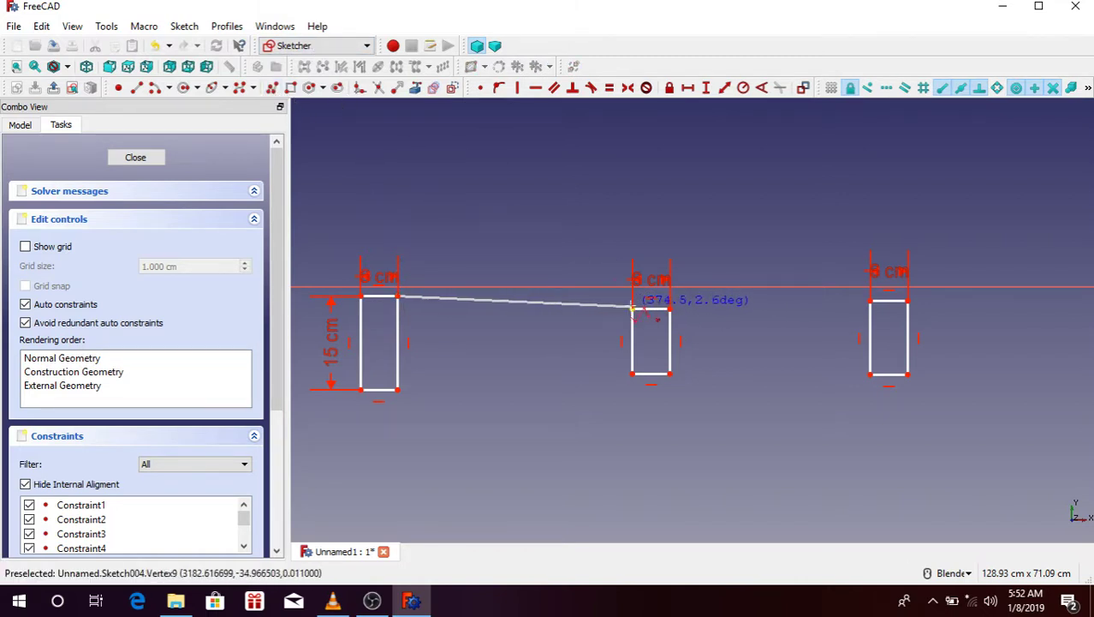
{"action": "left_click", "coordinate": [634, 307]}
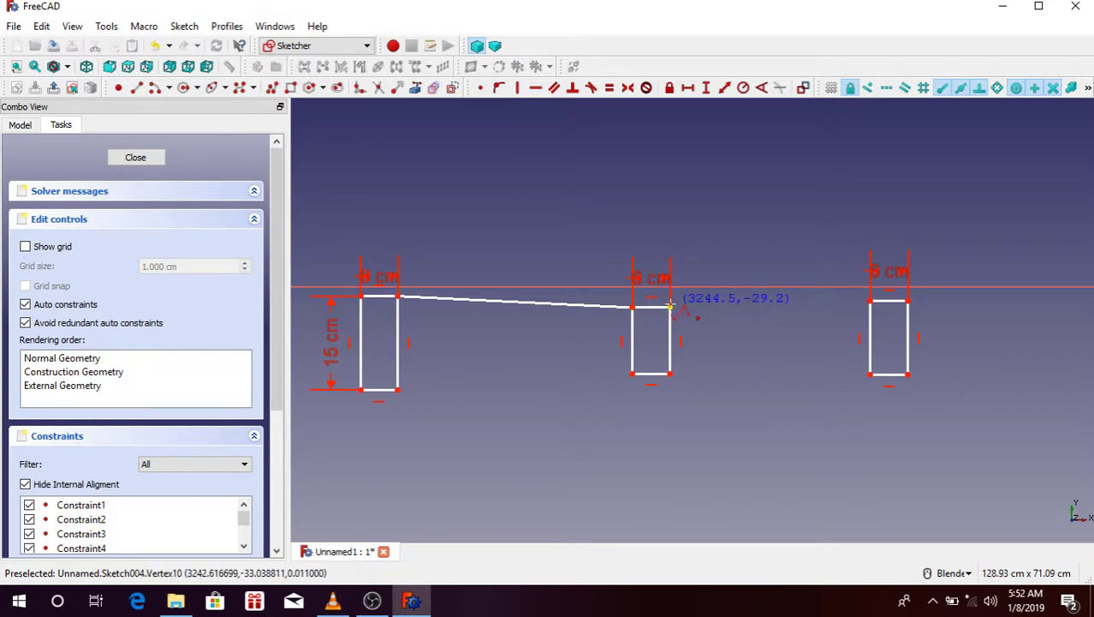
{"action": "left_click", "coordinate": [671, 307]}
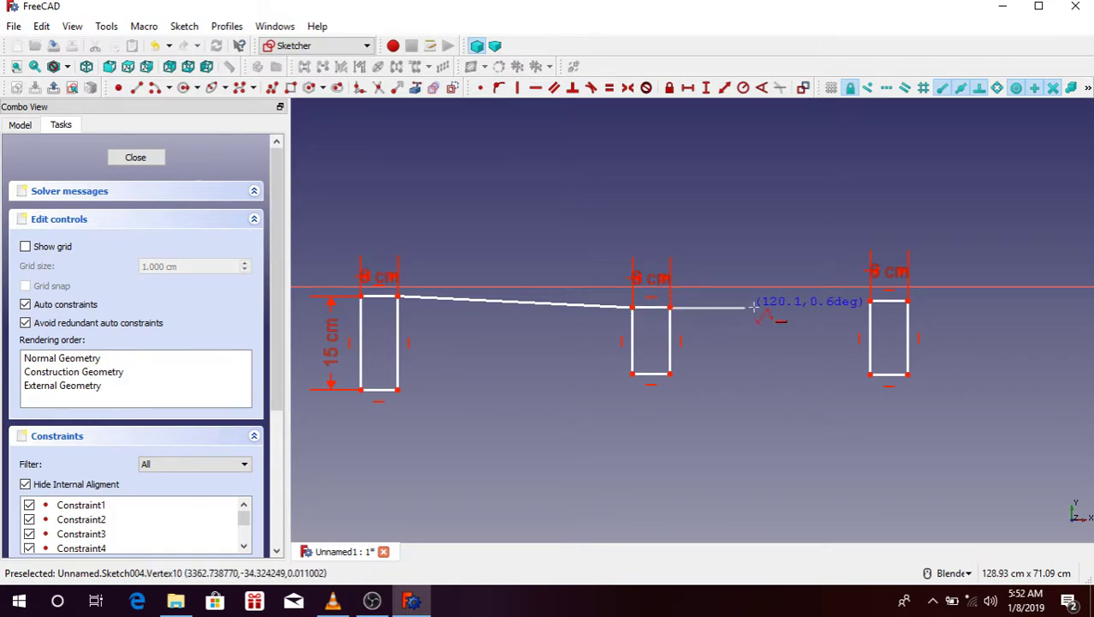
{"action": "left_click", "coordinate": [871, 307]}
{"action": "key", "text": "Escape"}
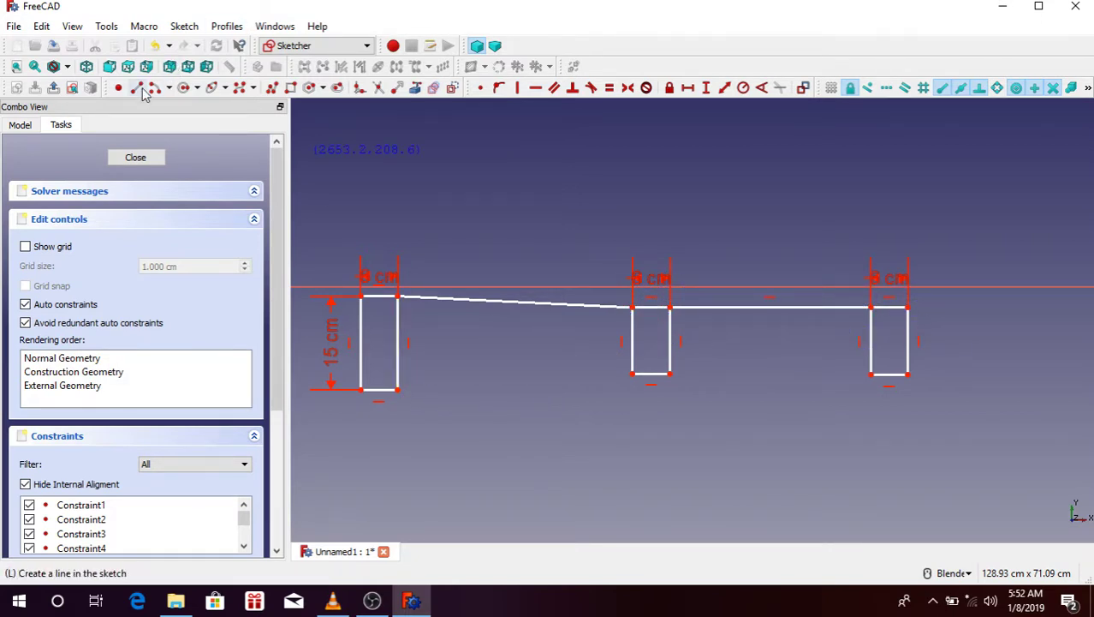
Draw the bottom connecting lines and a horizontal centre line across the rectangles.
{"action": "left_click", "coordinate": [397, 389]}
{"action": "left_click", "coordinate": [632, 374]}
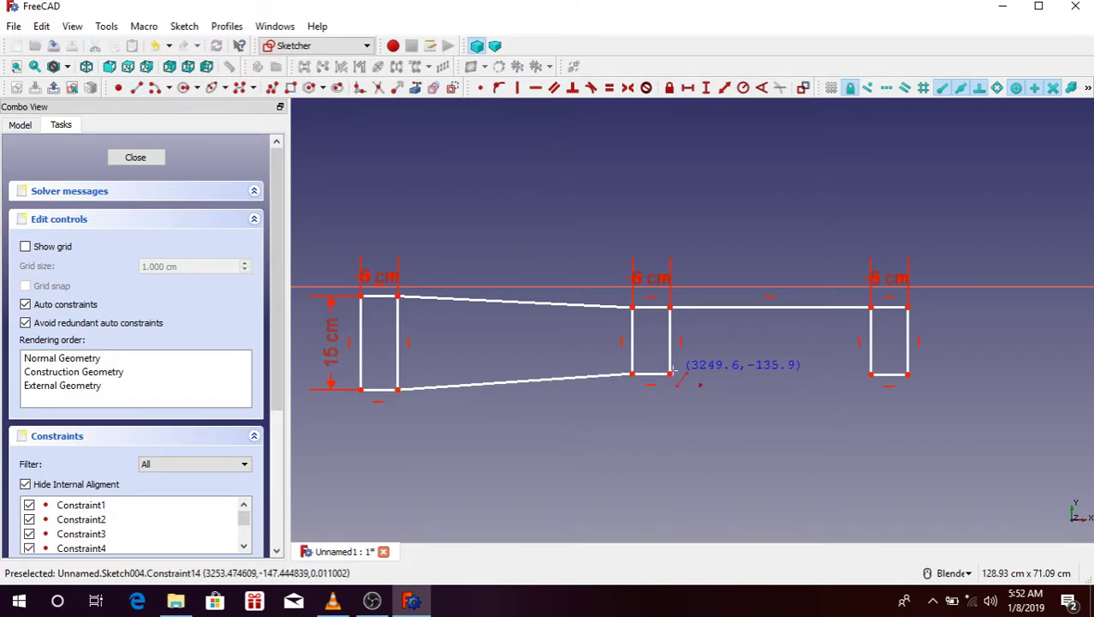
{"action": "left_click", "coordinate": [871, 374]}
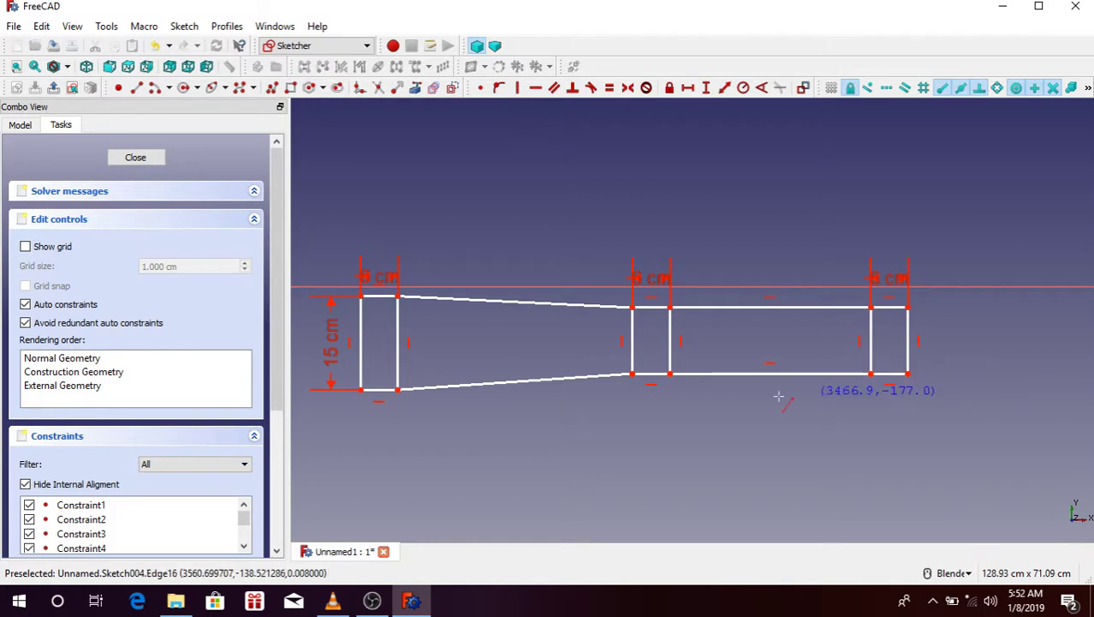
{"action": "left_click", "coordinate": [375, 335]}
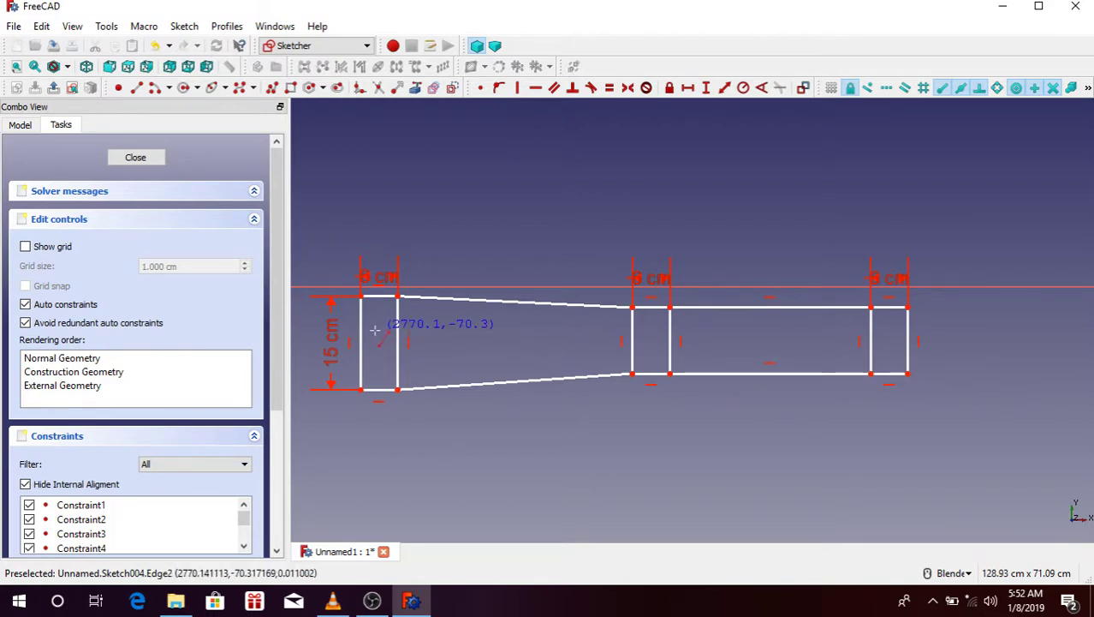
{"action": "left_click", "coordinate": [892, 335]}
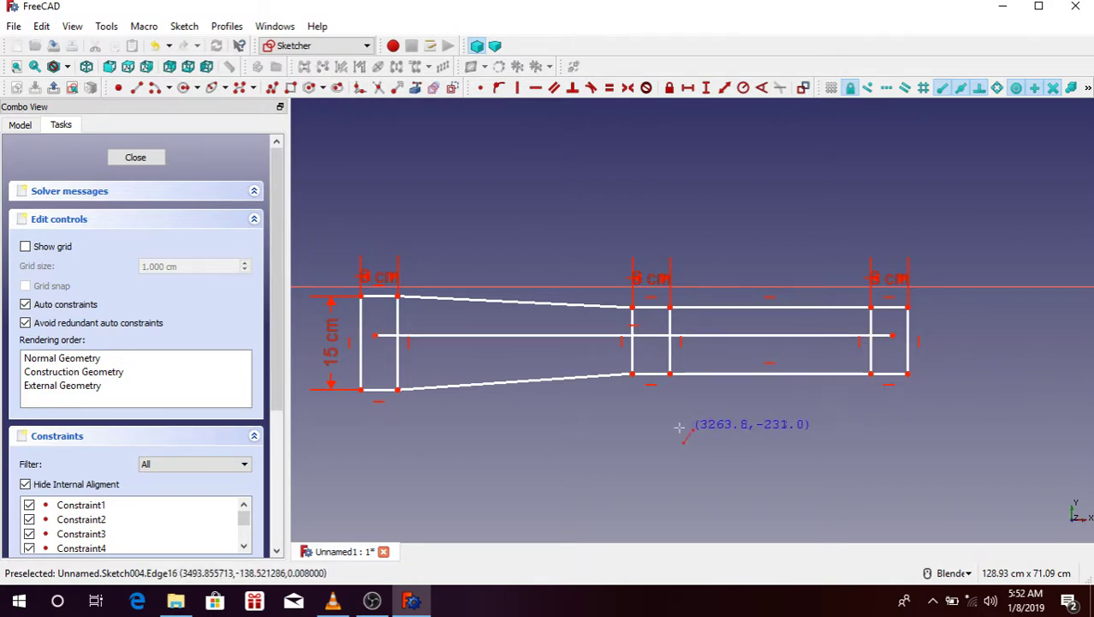
Exit the line tool and make the two centre line pieces equal.
{"action": "right_click", "coordinate": [624, 421]}
{"action": "right_click", "coordinate": [525, 436]}
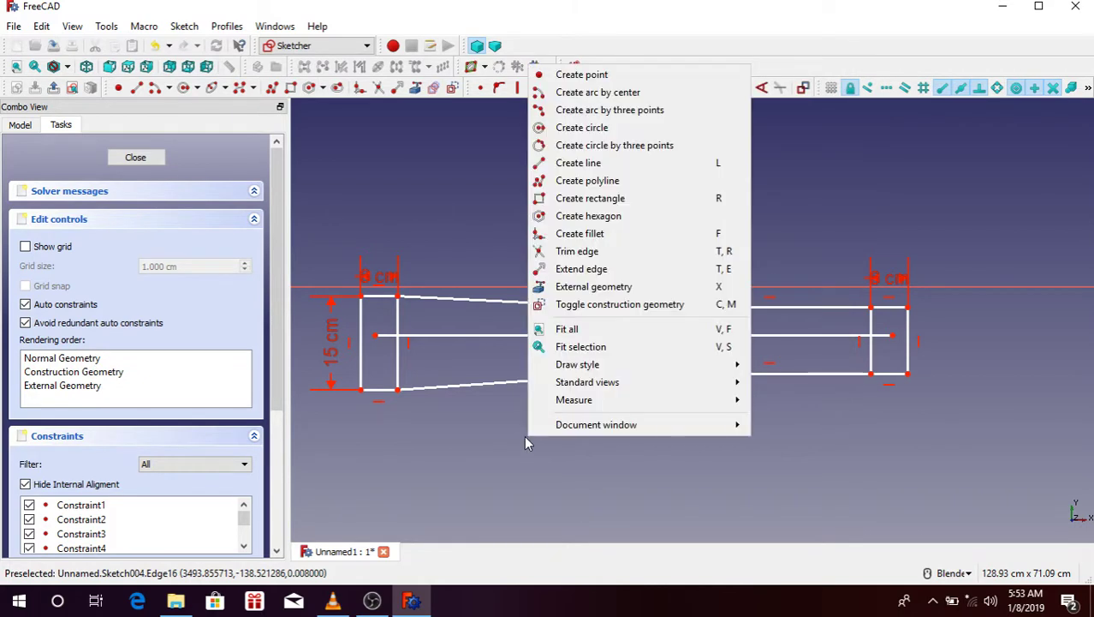
{"action": "left_click", "coordinate": [452, 434]}
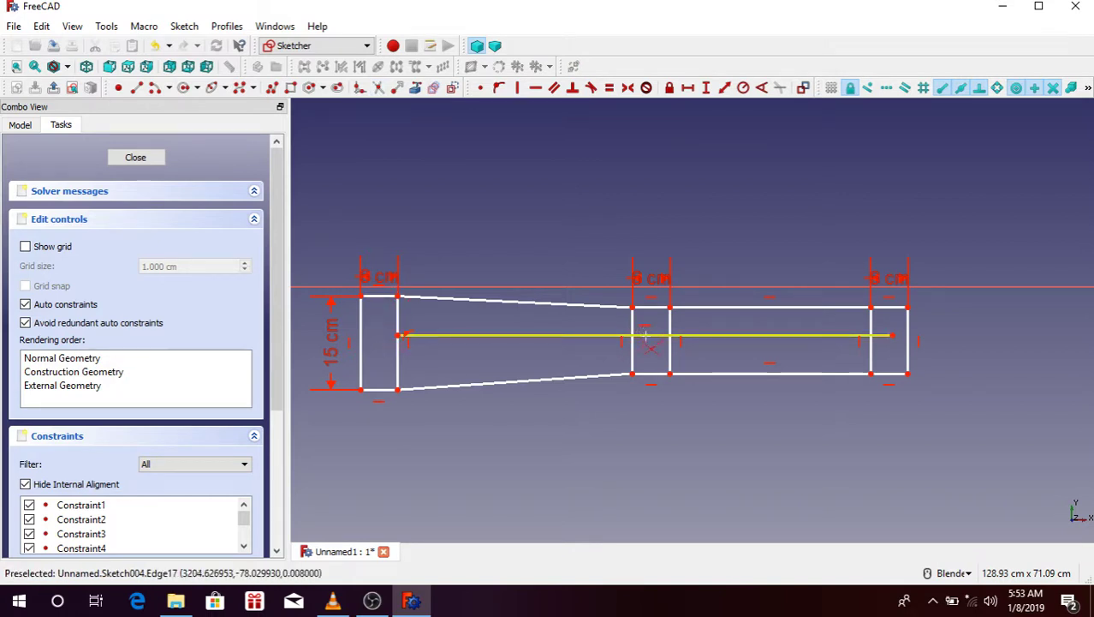
{"action": "left_click", "coordinate": [890, 335]}
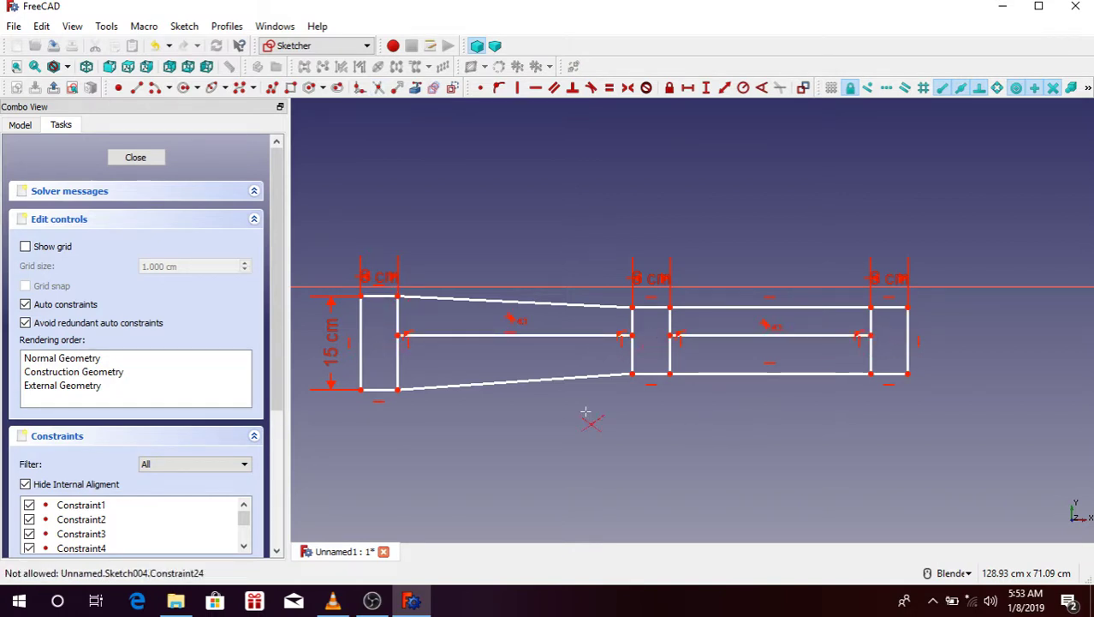
Set a 7.5 cm vertical distance from the centre line to the left rectangle's top.
{"action": "left_click", "coordinate": [397, 335]}
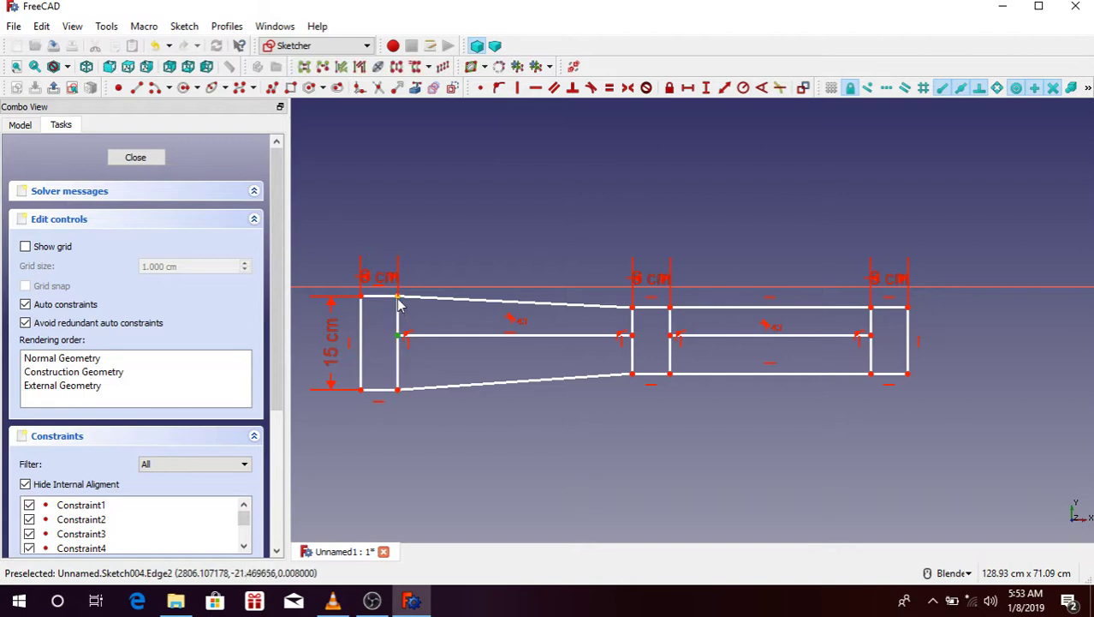
{"action": "left_click", "coordinate": [397, 297]}
{"action": "left_click", "coordinate": [707, 88]}
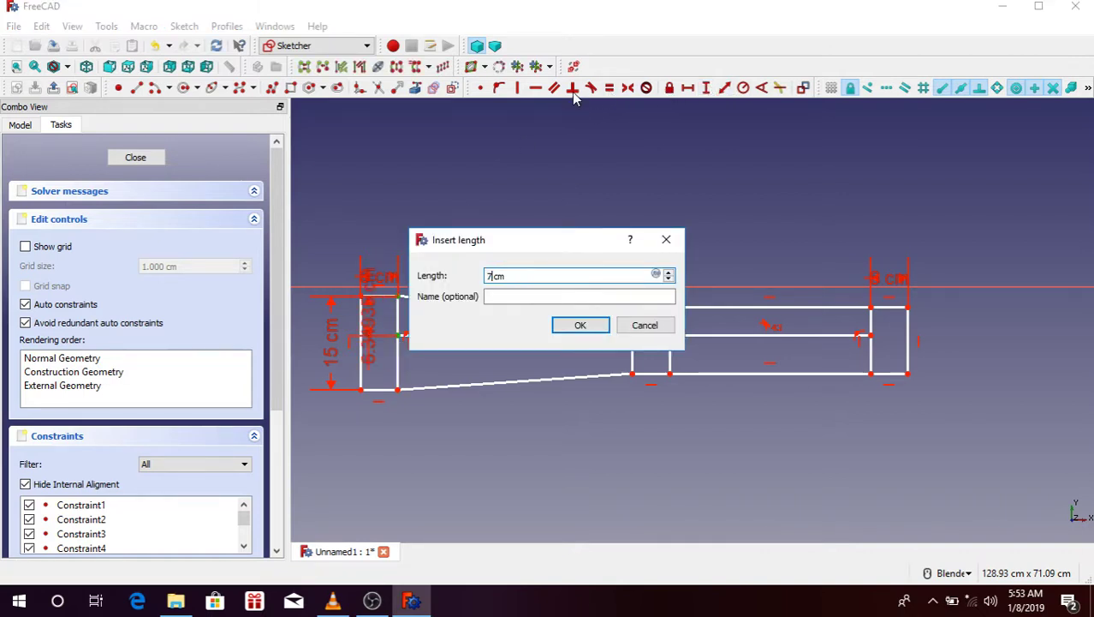
{"action": "left_click", "coordinate": [566, 324]}
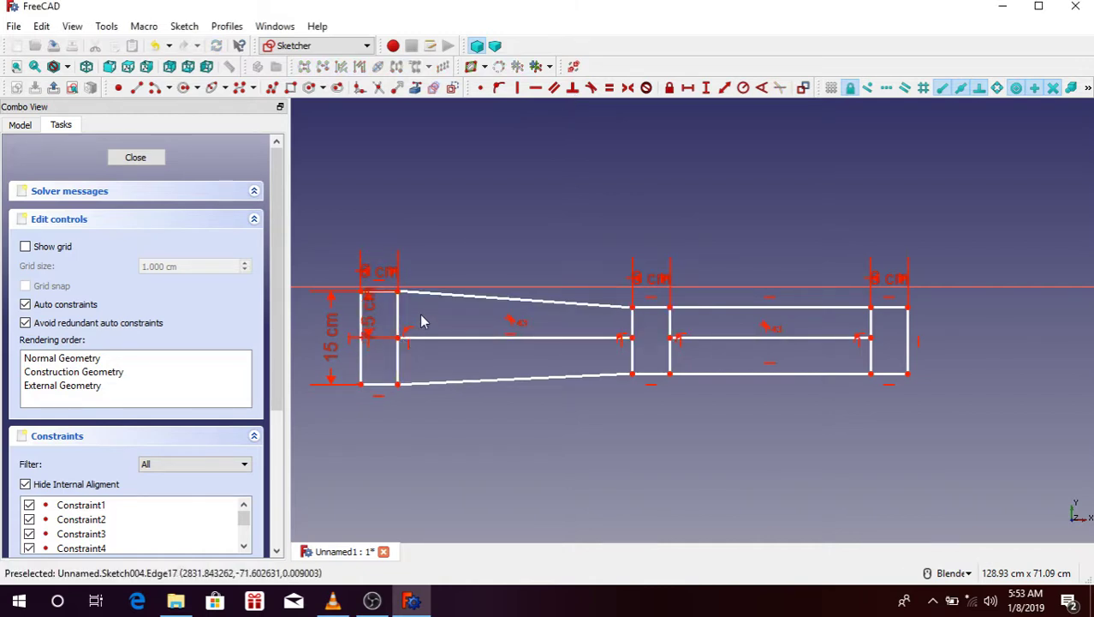
{"action": "scroll", "coordinate": [403, 318], "scroll_direction": "up", "scroll_amount": 2}
Make the slanted top and bottom connecting edges horizontal.
{"action": "scroll", "coordinate": [402, 318], "scroll_direction": "up", "scroll_amount": 2}
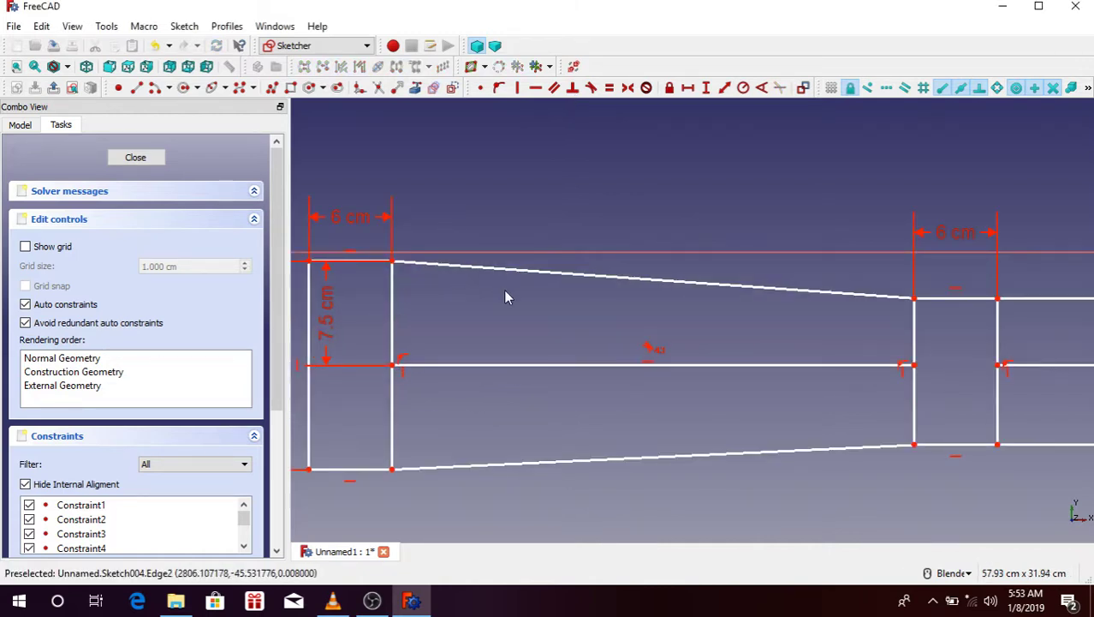
{"action": "scroll", "coordinate": [505, 297], "scroll_direction": "down", "scroll_amount": 2}
{"action": "scroll", "coordinate": [353, 317], "scroll_direction": "up", "scroll_amount": 2}
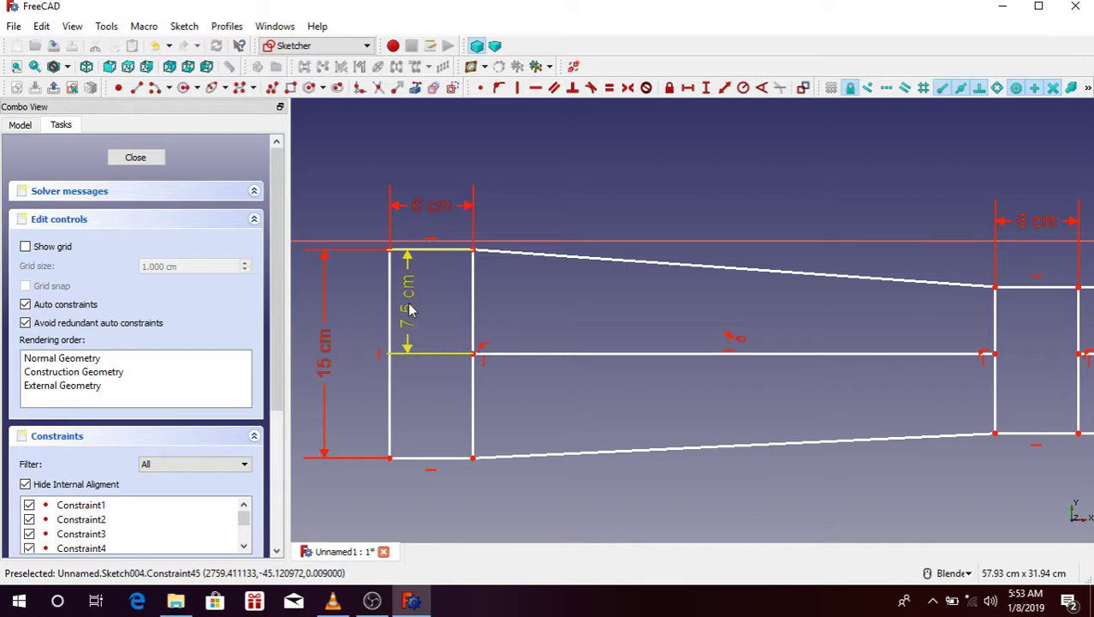
{"action": "scroll", "coordinate": [409, 310], "scroll_direction": "down", "scroll_amount": 4}
{"action": "scroll", "coordinate": [415, 317], "scroll_direction": "up", "scroll_amount": 2}
{"action": "scroll", "coordinate": [461, 310], "scroll_direction": "down", "scroll_amount": 4}
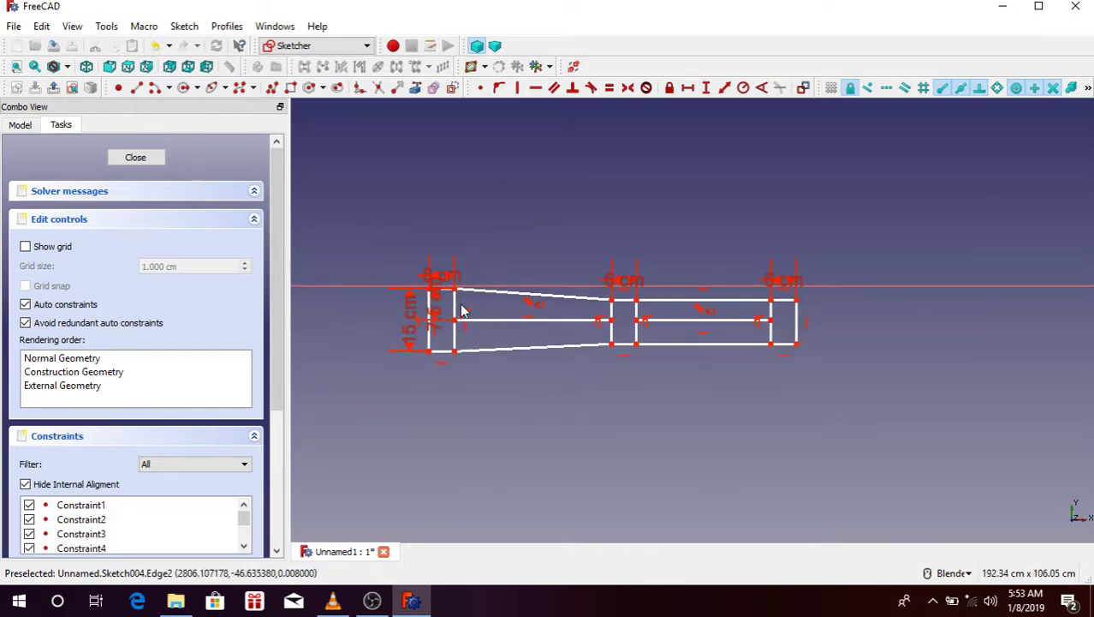
{"action": "scroll", "coordinate": [466, 309], "scroll_direction": "up", "scroll_amount": 2}
{"action": "scroll", "coordinate": [514, 272], "scroll_direction": "down", "scroll_amount": 2}
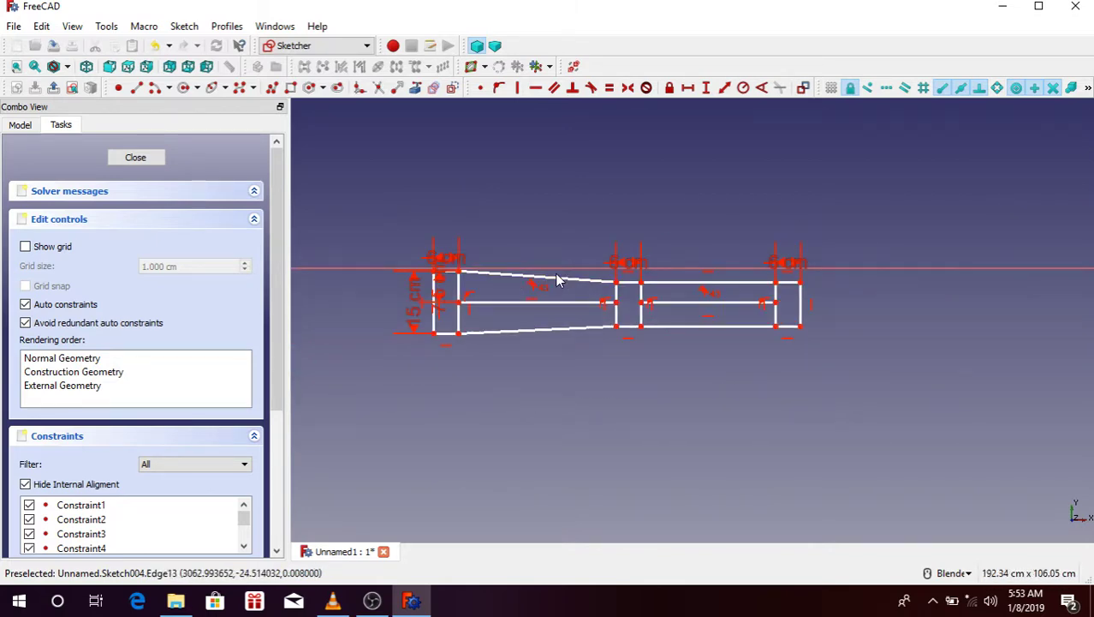
{"action": "left_click", "coordinate": [551, 279]}
{"action": "left_click", "coordinate": [535, 87]}
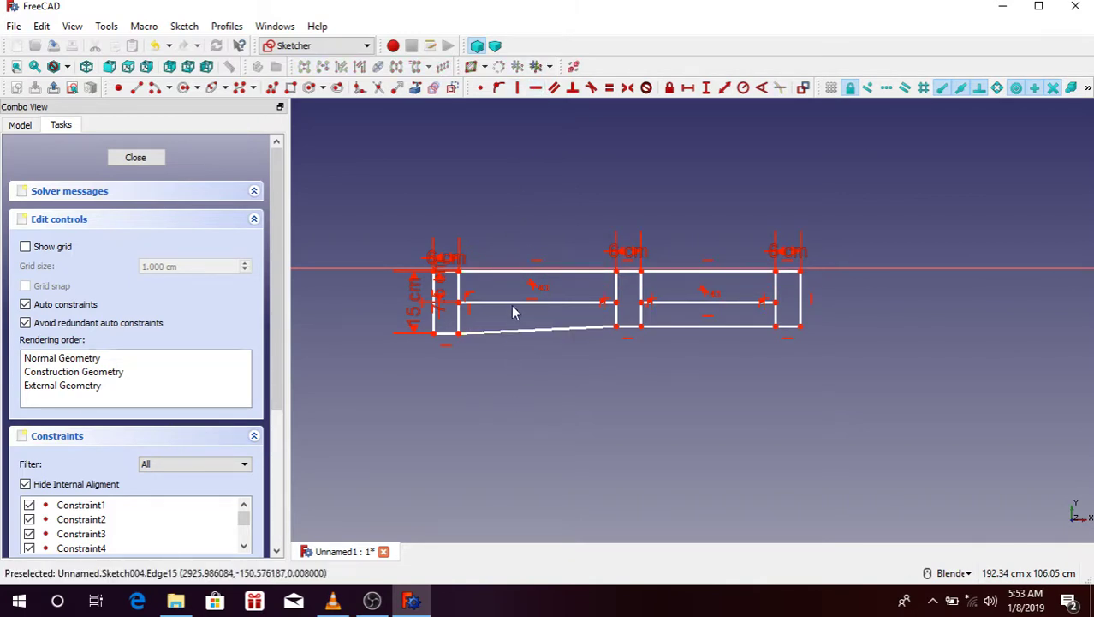
{"action": "left_click", "coordinate": [509, 336]}
{"action": "left_click", "coordinate": [535, 87]}
Make the two long top edges equal in length.
{"action": "scroll", "coordinate": [664, 237], "scroll_direction": "up", "scroll_amount": 2}
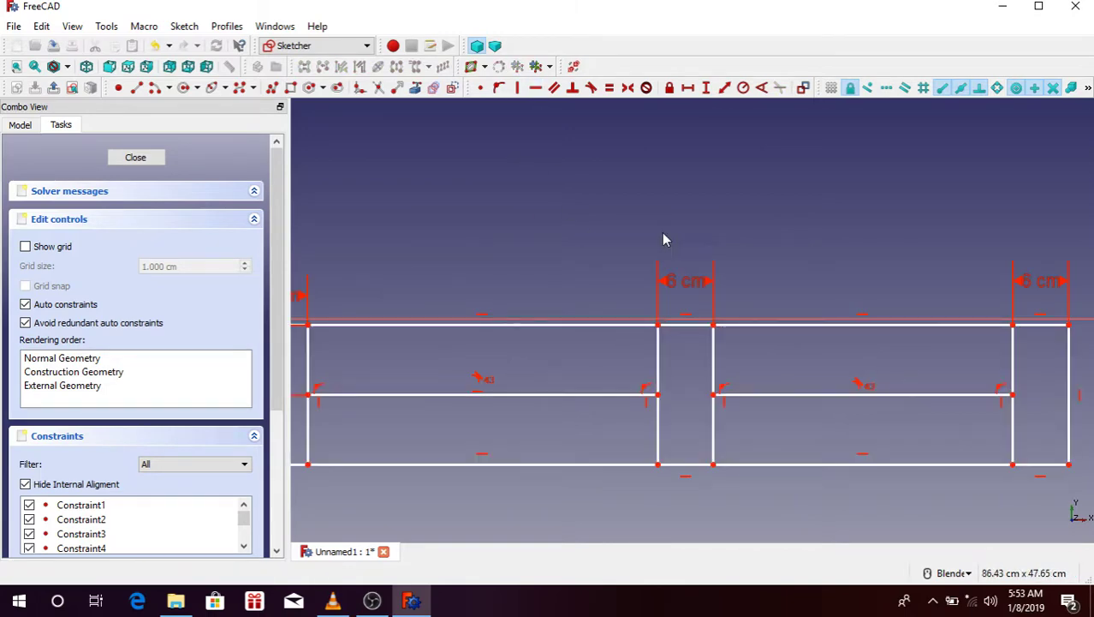
{"action": "scroll", "coordinate": [694, 265], "scroll_direction": "down", "scroll_amount": 1}
{"action": "scroll", "coordinate": [703, 281], "scroll_direction": "up", "scroll_amount": 2}
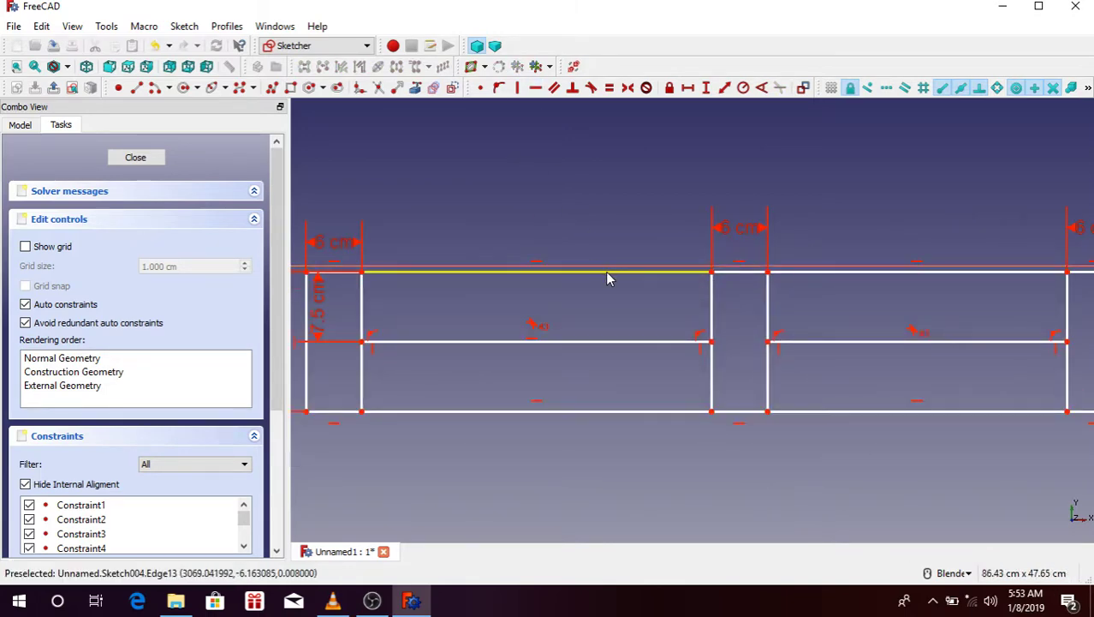
{"action": "scroll", "coordinate": [636, 277], "scroll_direction": "down", "scroll_amount": 3}
{"action": "scroll", "coordinate": [818, 277], "scroll_direction": "up", "scroll_amount": 2}
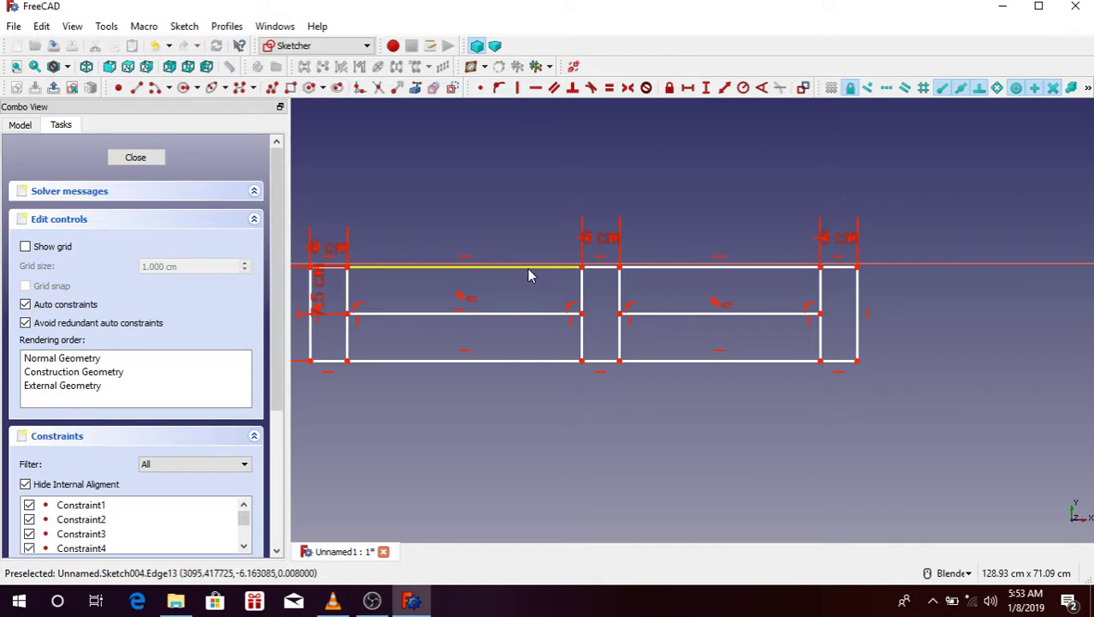
{"action": "left_click", "coordinate": [557, 267]}
{"action": "left_click", "coordinate": [661, 268]}
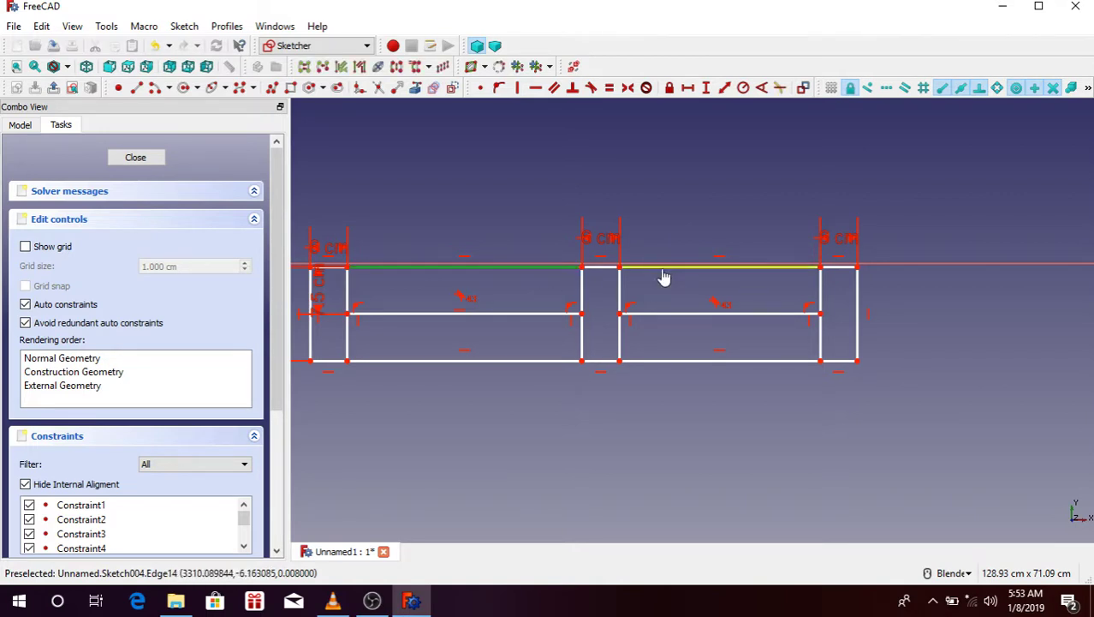
{"action": "left_click", "coordinate": [609, 87]}
{"action": "scroll", "coordinate": [733, 310], "scroll_direction": "down", "scroll_amount": 2}
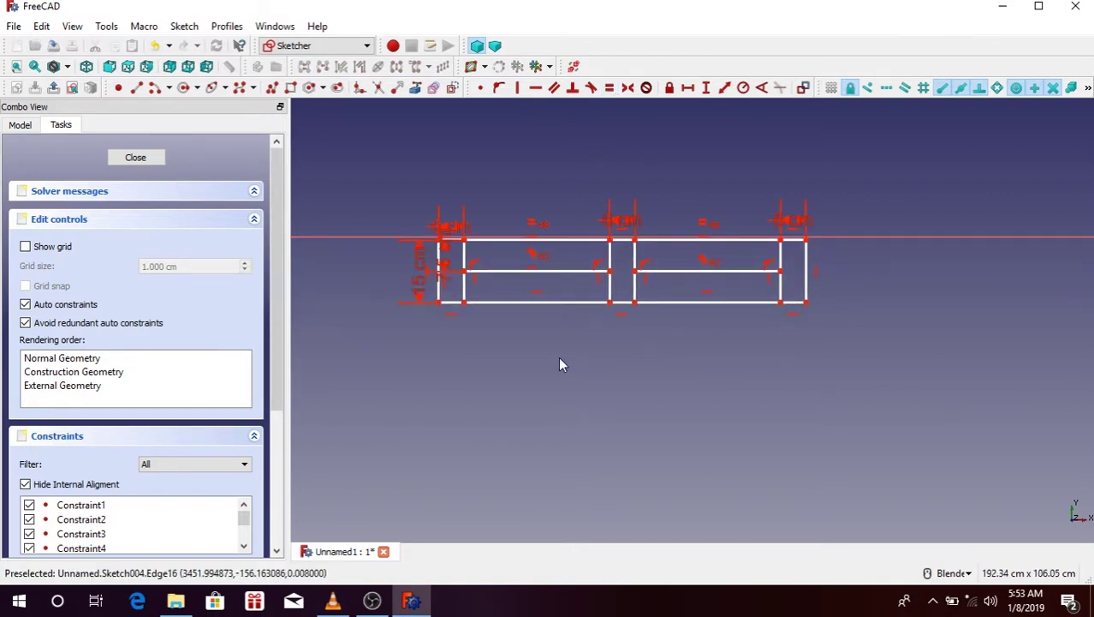
Dimension the sketch's overall horizontal length as 100 cm.
{"action": "scroll", "coordinate": [436, 244], "scroll_direction": "up", "scroll_amount": 2}
{"action": "scroll", "coordinate": [450, 244], "scroll_direction": "up", "scroll_amount": 1}
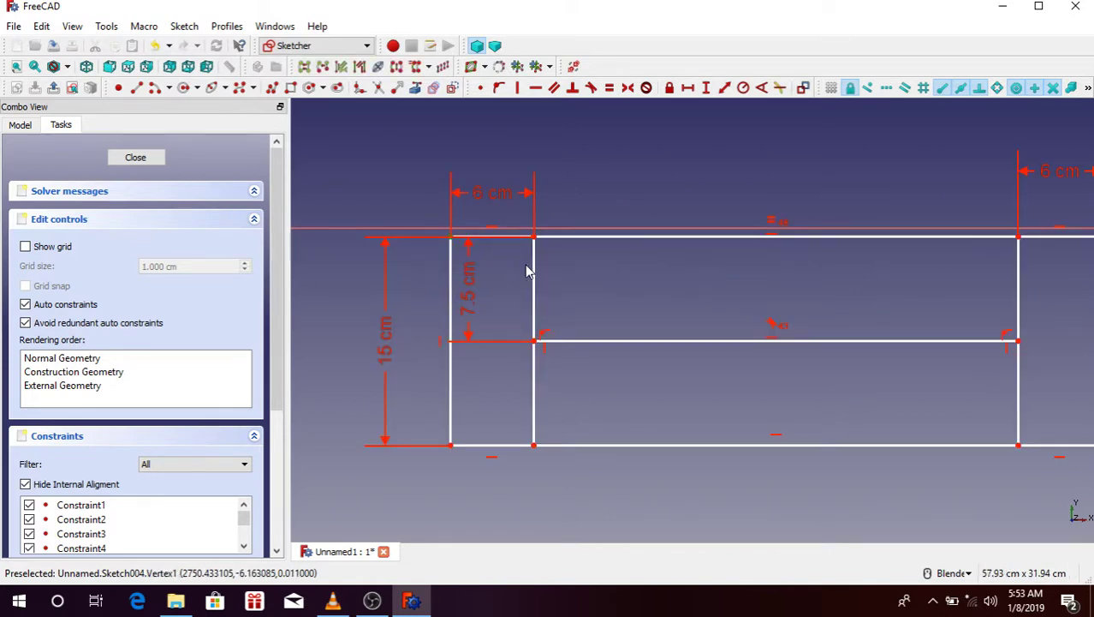
{"action": "scroll", "coordinate": [527, 272], "scroll_direction": "down", "scroll_amount": 3}
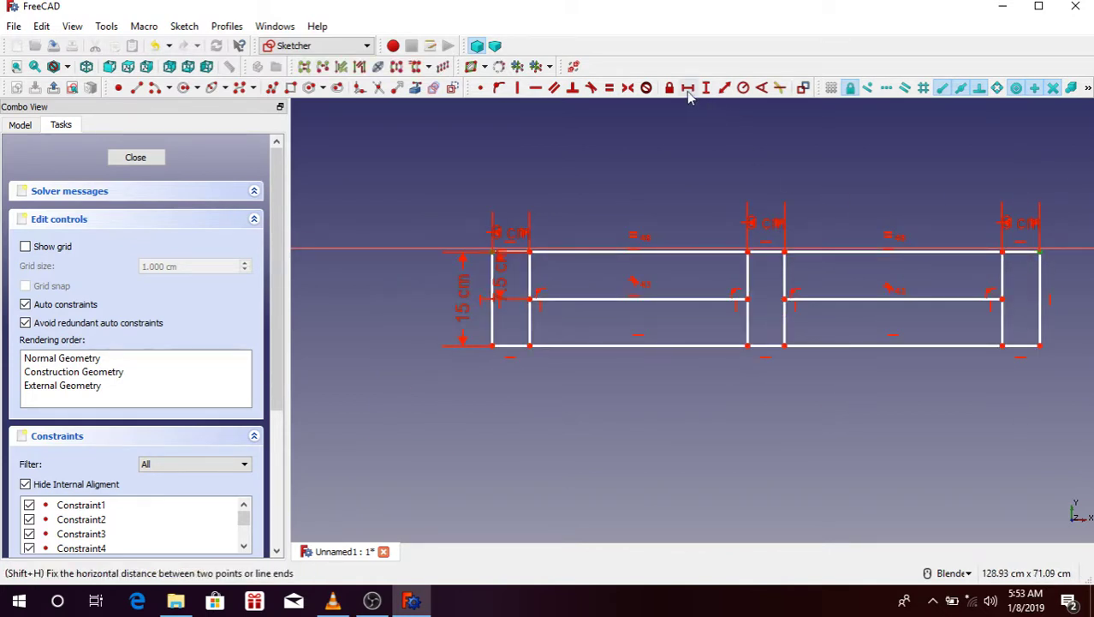
{"action": "left_click", "coordinate": [688, 87]}
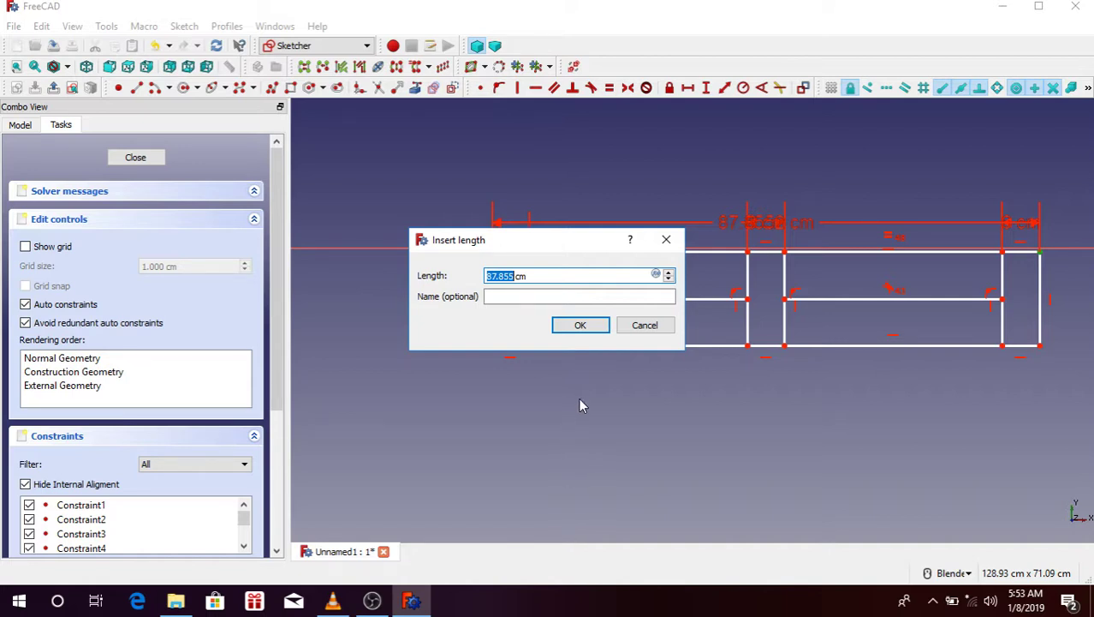
{"action": "type", "text": "100"}
{"action": "left_click", "coordinate": [580, 326]}
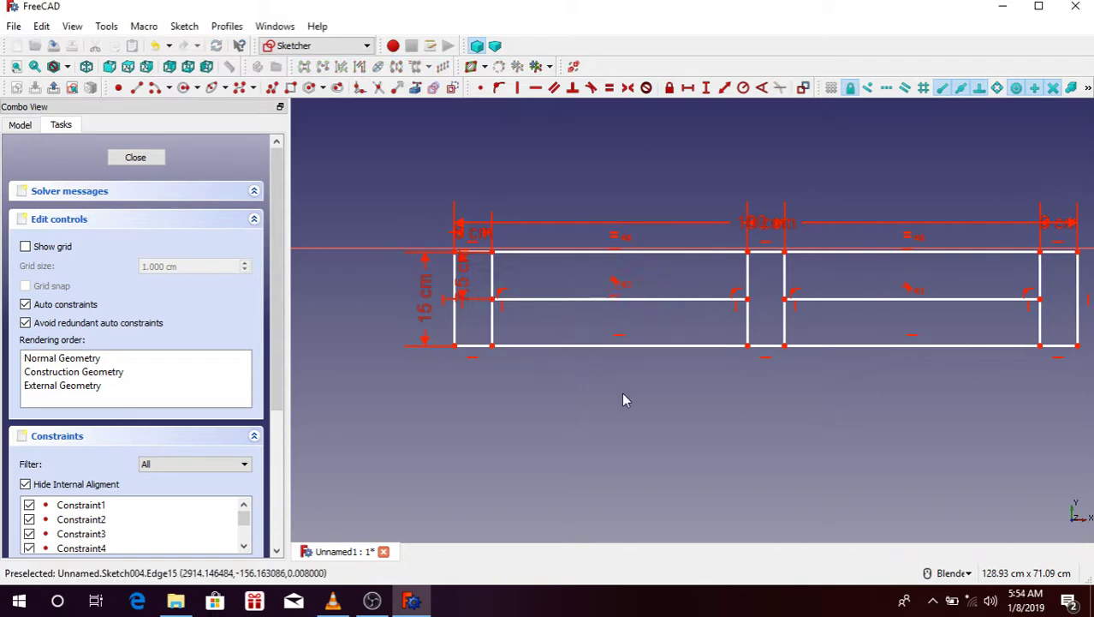
Close the sketch and reopen Sketch004 for editing.
{"action": "scroll", "coordinate": [625, 392], "scroll_direction": "down", "scroll_amount": 3}
{"action": "left_click", "coordinate": [135, 157]}
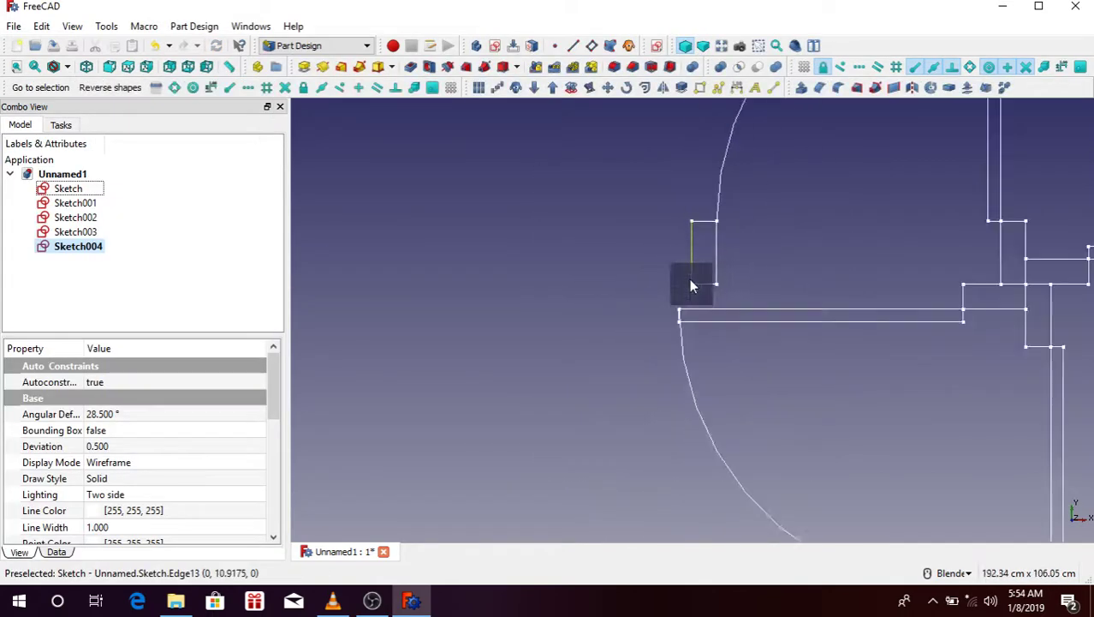
{"action": "scroll", "coordinate": [690, 288], "scroll_direction": "down", "scroll_amount": 5}
{"action": "scroll", "coordinate": [719, 307], "scroll_direction": "up", "scroll_amount": 4}
{"action": "left_click", "coordinate": [719, 302]}
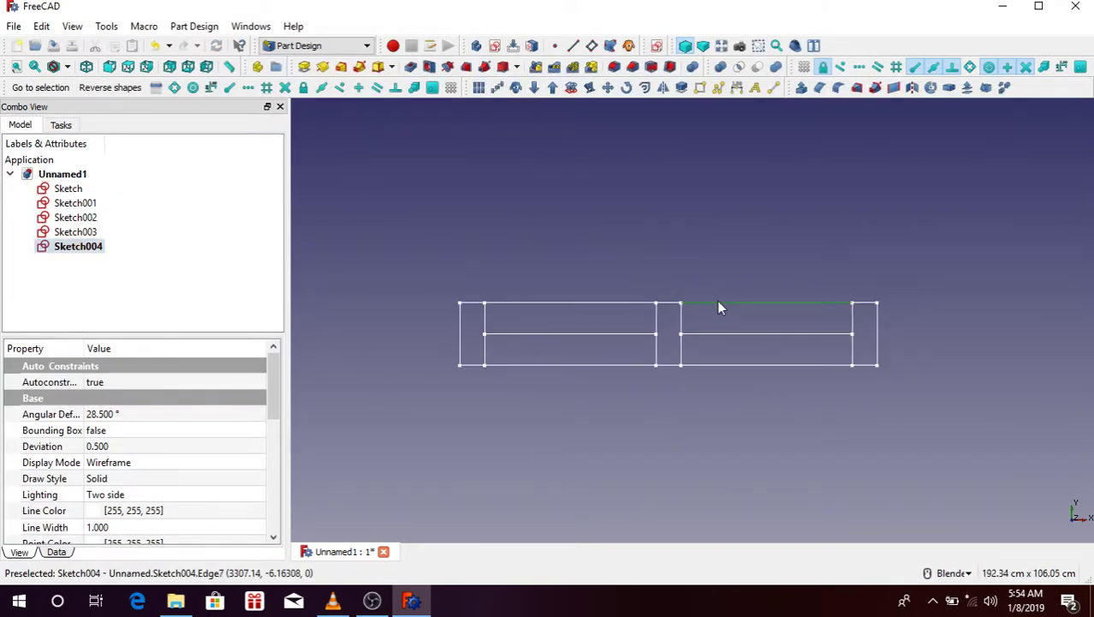
{"action": "double_click", "coordinate": [73, 248]}
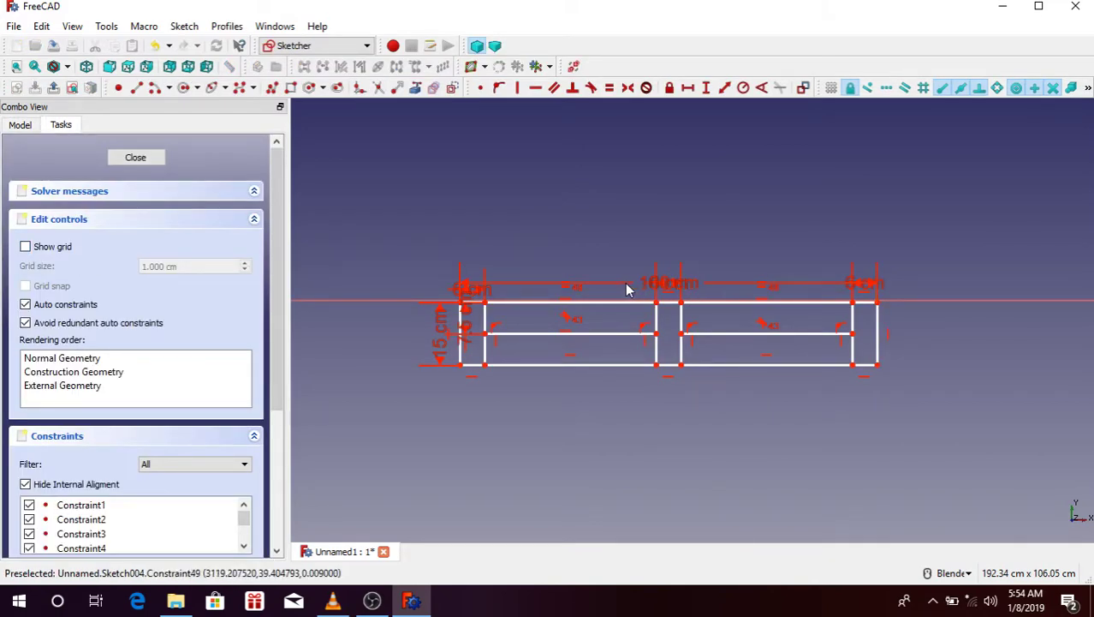
Move the overall dimension above the strip and change it to 120 cm.
{"action": "left_click_drag", "start_coordinate": [686, 284], "coordinate": [709, 176]}
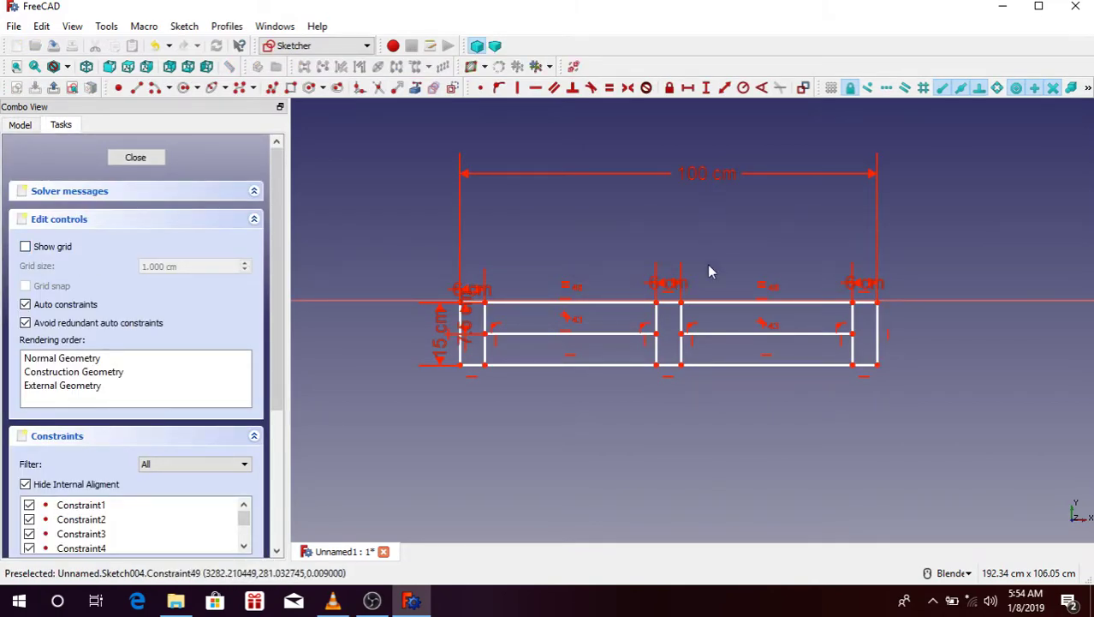
{"action": "scroll", "coordinate": [709, 272], "scroll_direction": "down", "scroll_amount": 5}
{"action": "scroll", "coordinate": [699, 254], "scroll_direction": "up", "scroll_amount": 4}
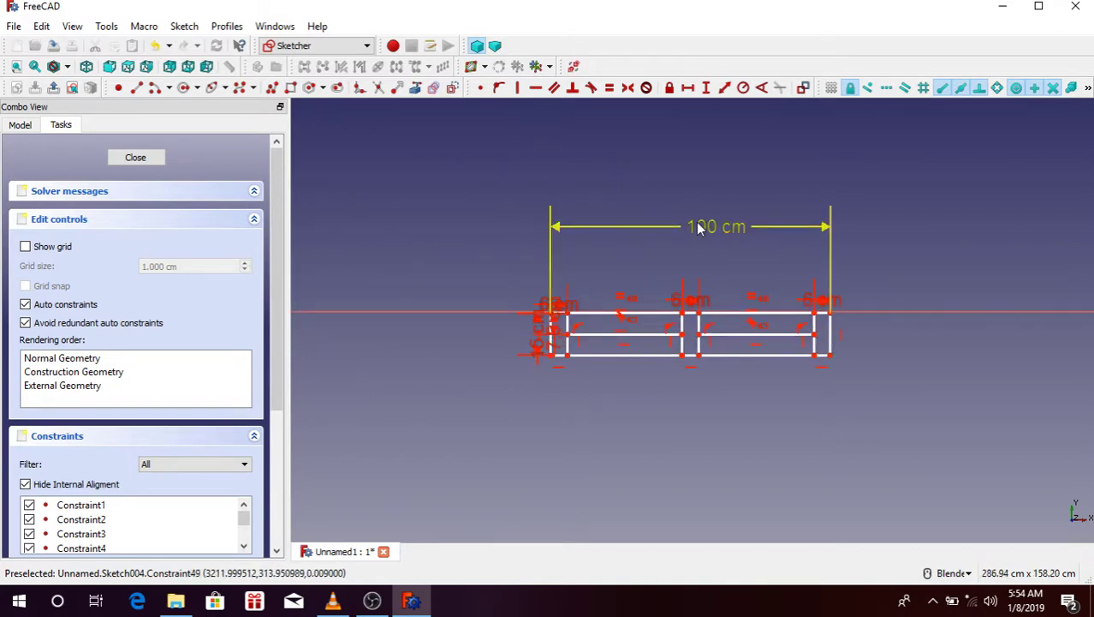
{"action": "double_click", "coordinate": [700, 228]}
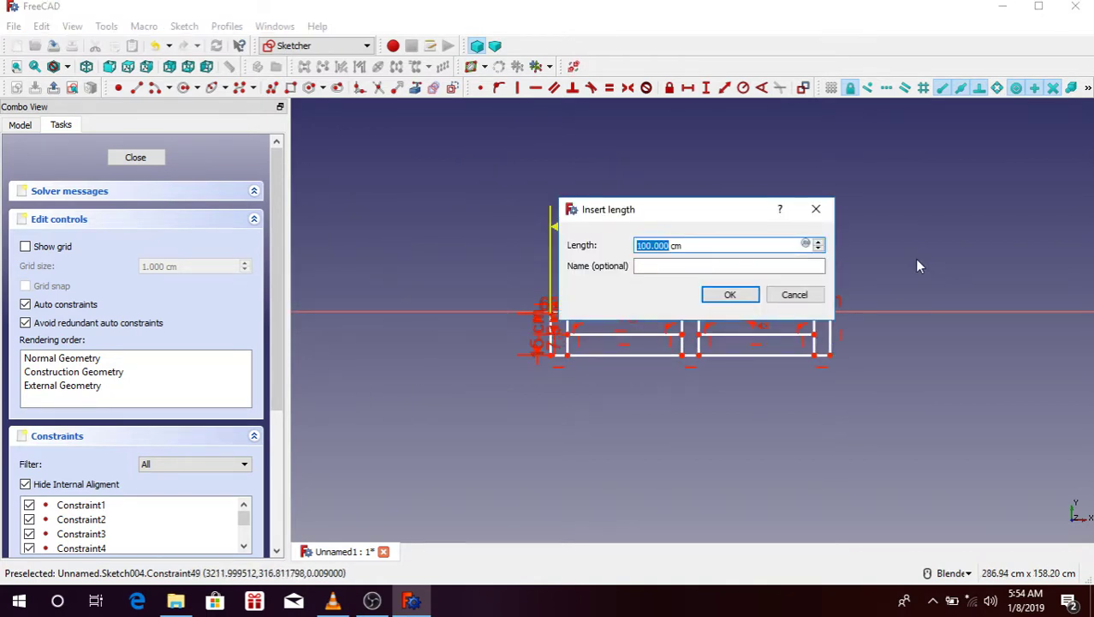
{"action": "type", "text": "120"}
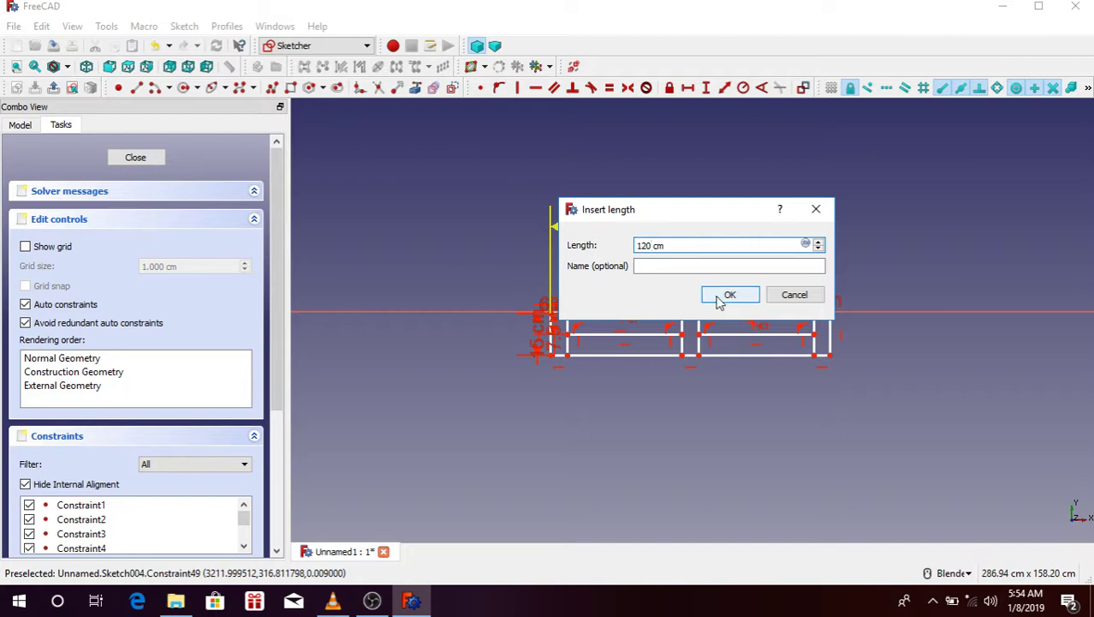
{"action": "left_click", "coordinate": [724, 294]}
Change the overall length to 300 cm, then 50 cm, and close the sketch.
{"action": "double_click", "coordinate": [731, 227]}
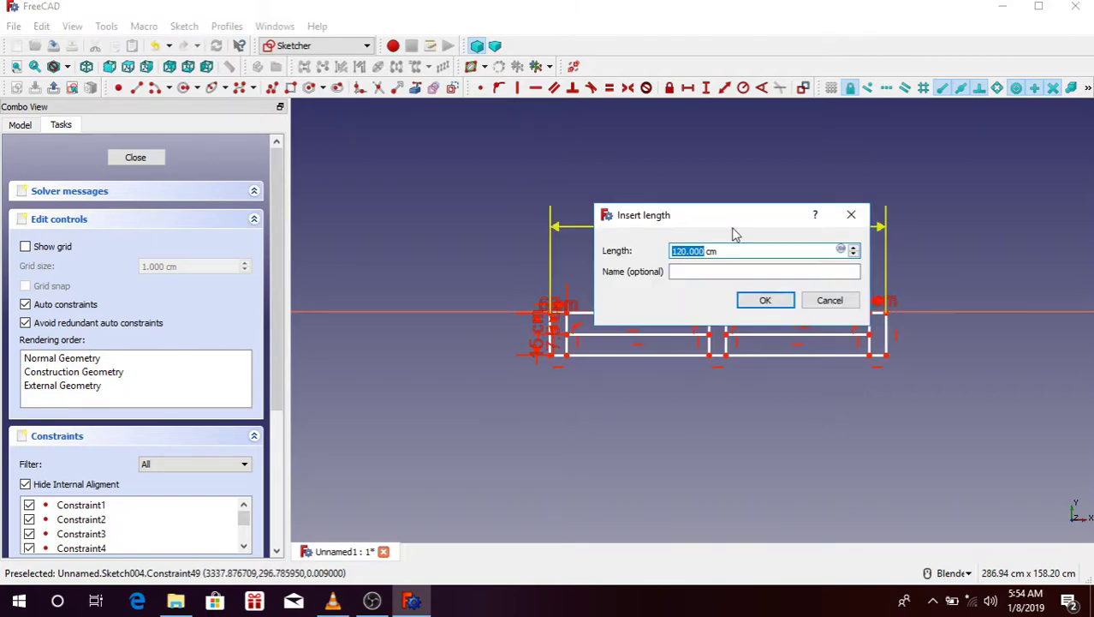
{"action": "type", "text": "00"}
{"action": "left_click", "coordinate": [764, 300]}
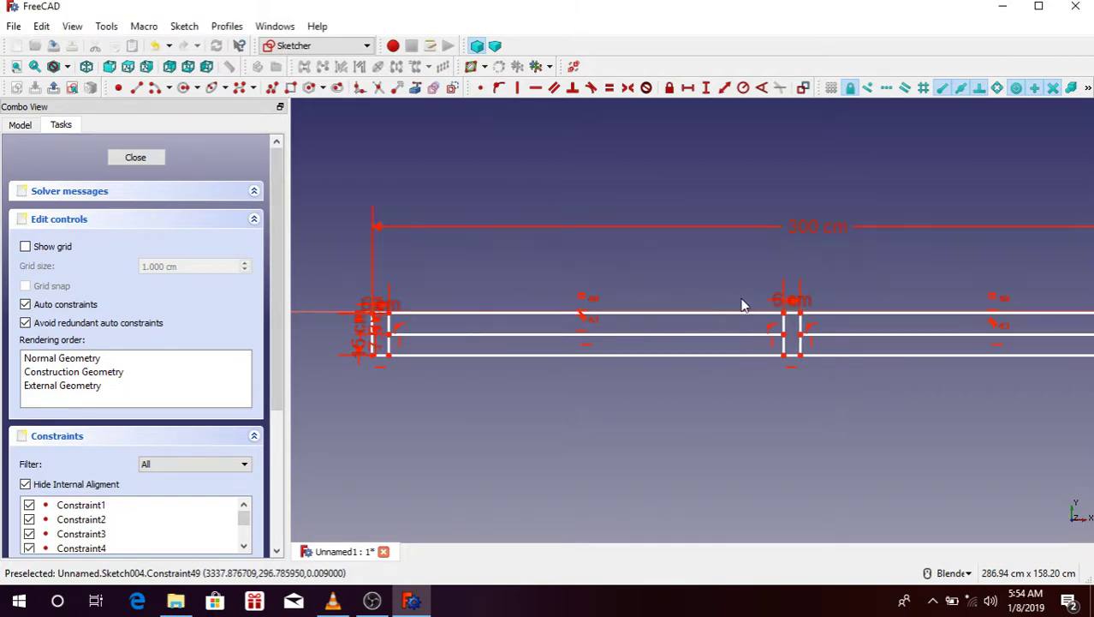
{"action": "double_click", "coordinate": [754, 283]}
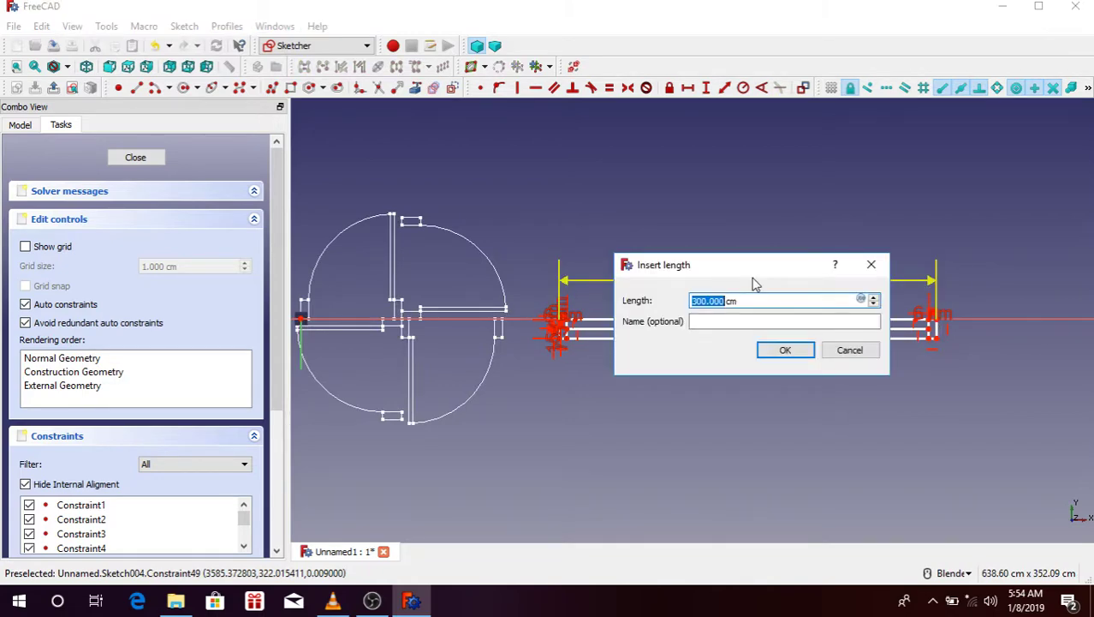
{"action": "type", "text": "0"}
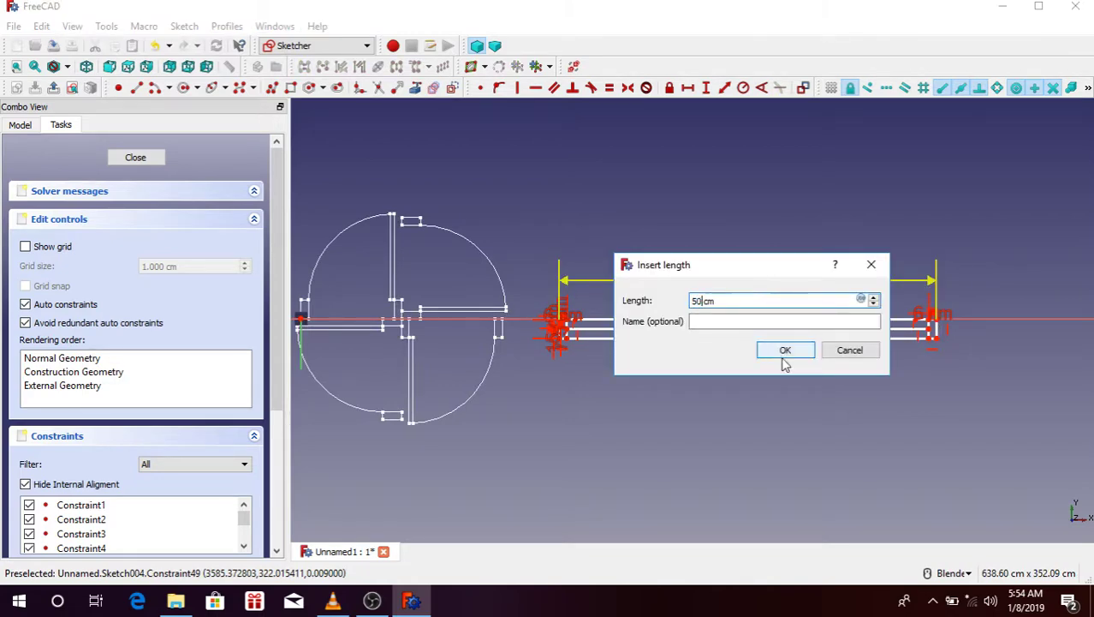
{"action": "left_click", "coordinate": [786, 350]}
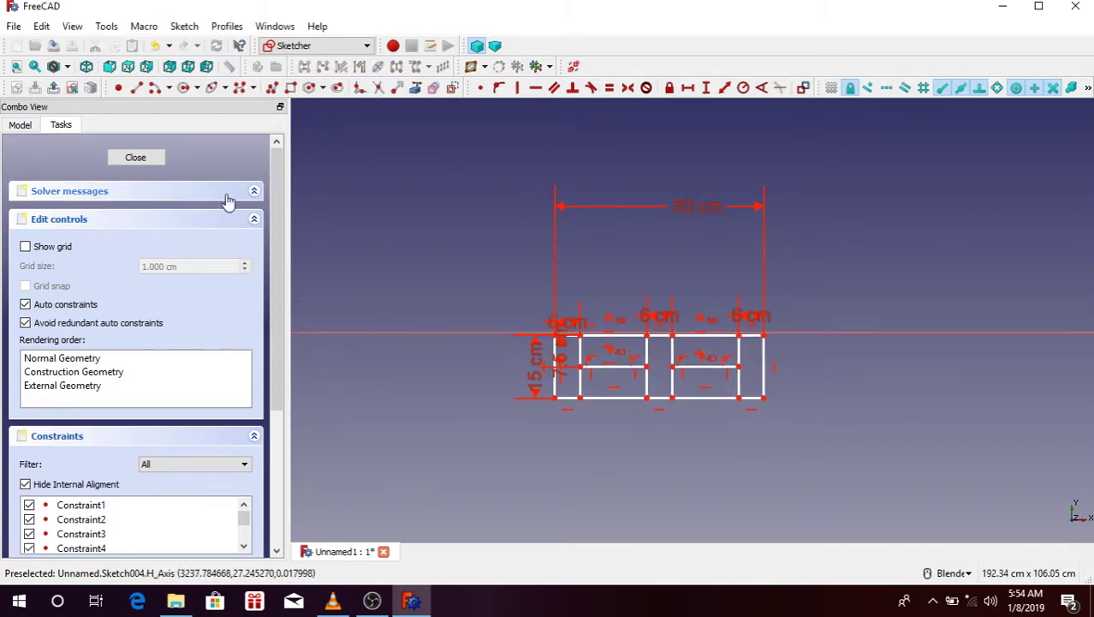
{"action": "left_click", "coordinate": [154, 158]}
Rotate-copy Sketch004 270° about its bottom-right corner with Continue mode on.
{"action": "scroll", "coordinate": [751, 391], "scroll_direction": "up", "scroll_amount": 2}
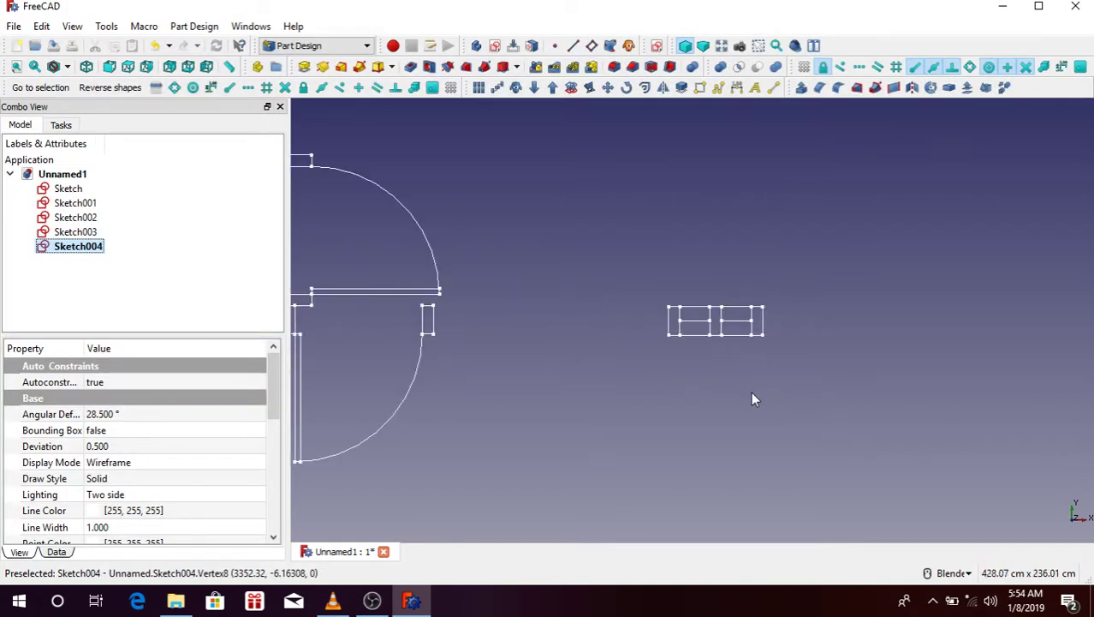
{"action": "scroll", "coordinate": [750, 382], "scroll_direction": "down", "scroll_amount": 2}
{"action": "scroll", "coordinate": [751, 382], "scroll_direction": "up", "scroll_amount": 2}
{"action": "scroll", "coordinate": [754, 343], "scroll_direction": "up", "scroll_amount": 1}
{"action": "scroll", "coordinate": [771, 282], "scroll_direction": "down", "scroll_amount": 3}
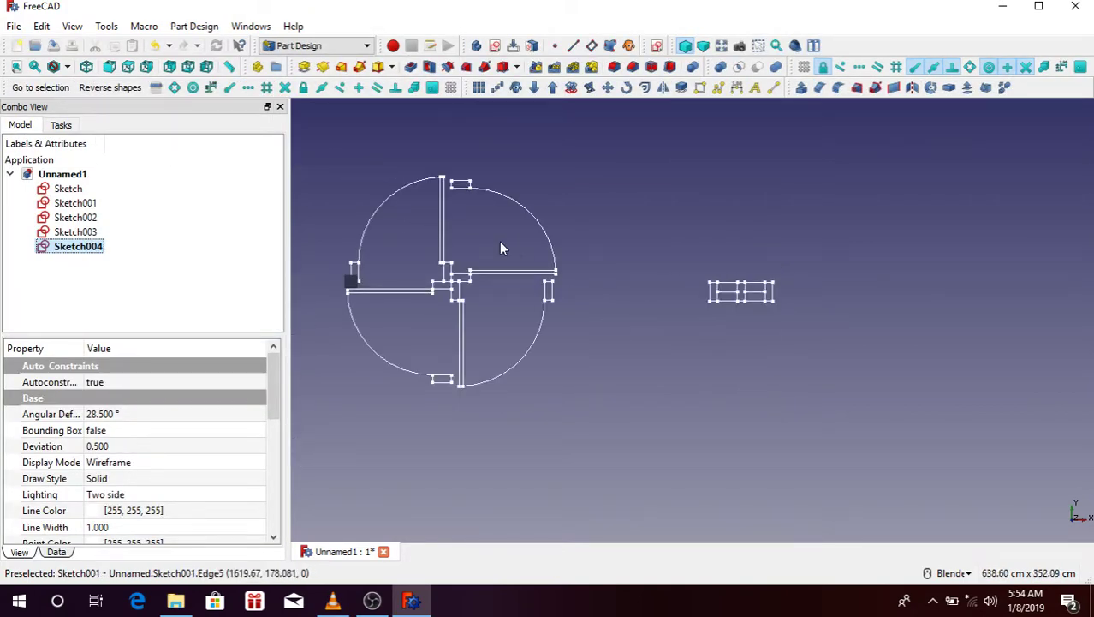
{"action": "scroll", "coordinate": [765, 267], "scroll_direction": "up", "scroll_amount": 2}
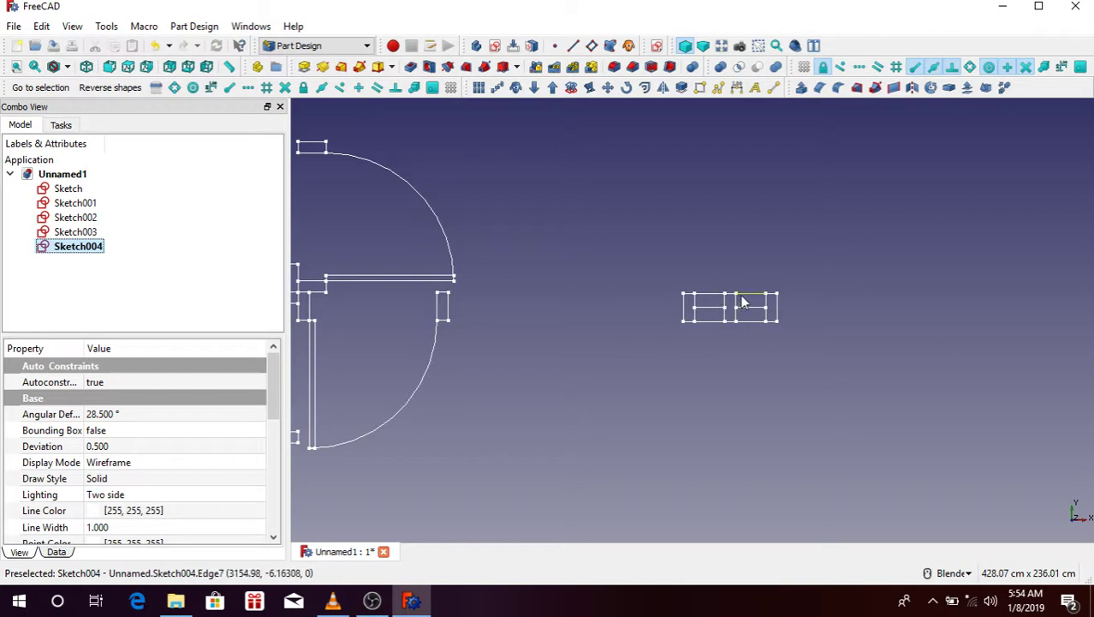
{"action": "left_click", "coordinate": [750, 294]}
{"action": "left_click", "coordinate": [625, 88]}
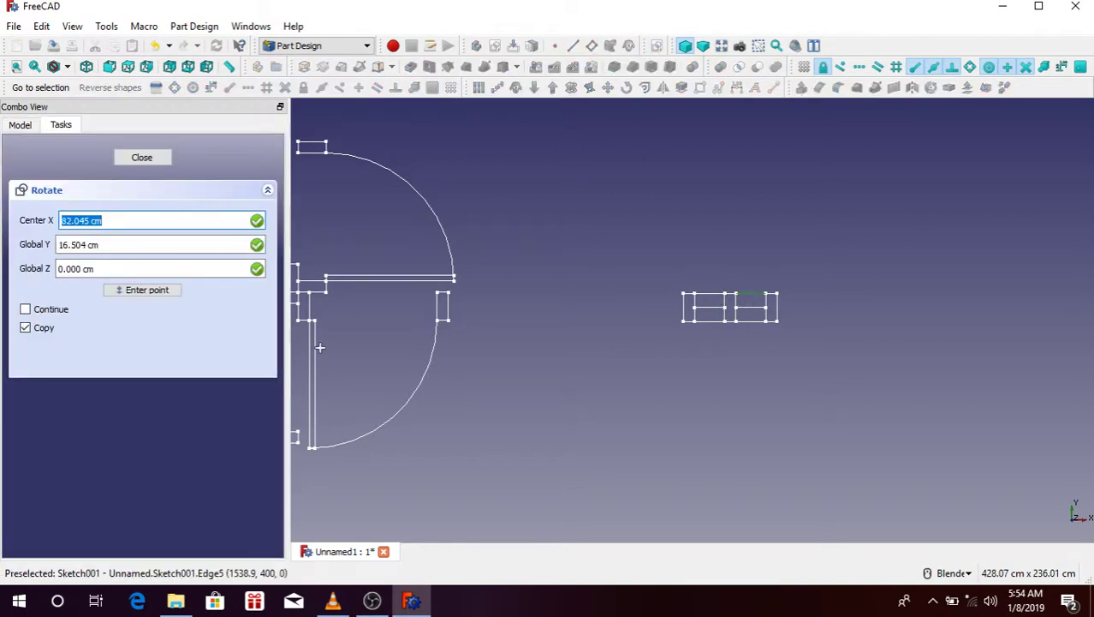
{"action": "scroll", "coordinate": [798, 291], "scroll_direction": "up", "scroll_amount": 3}
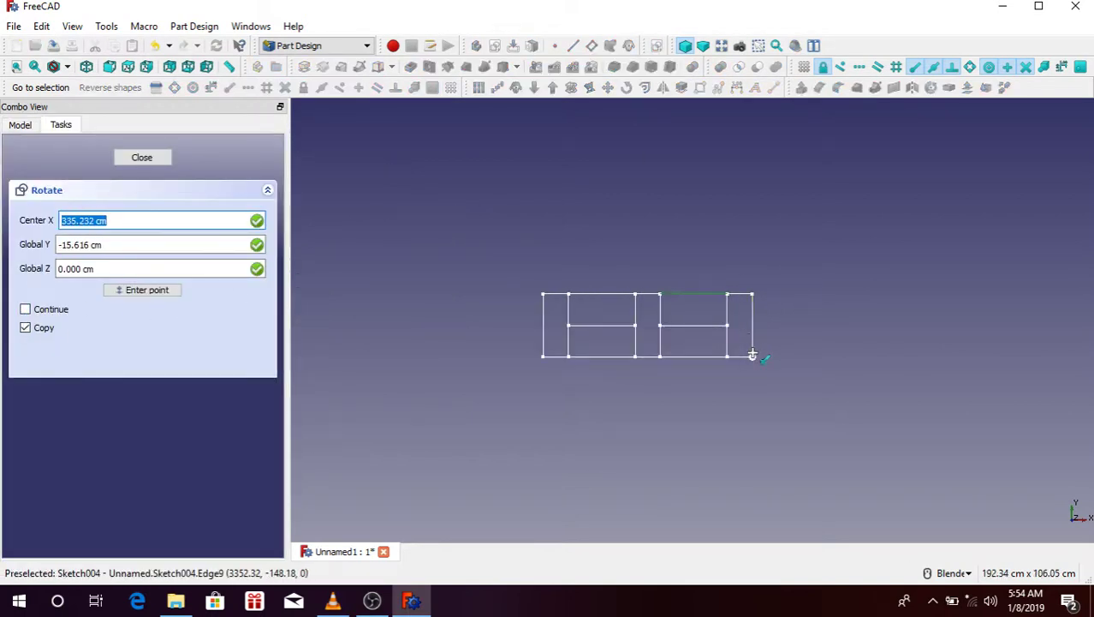
{"action": "left_click", "coordinate": [754, 356]}
{"action": "left_click", "coordinate": [751, 292]}
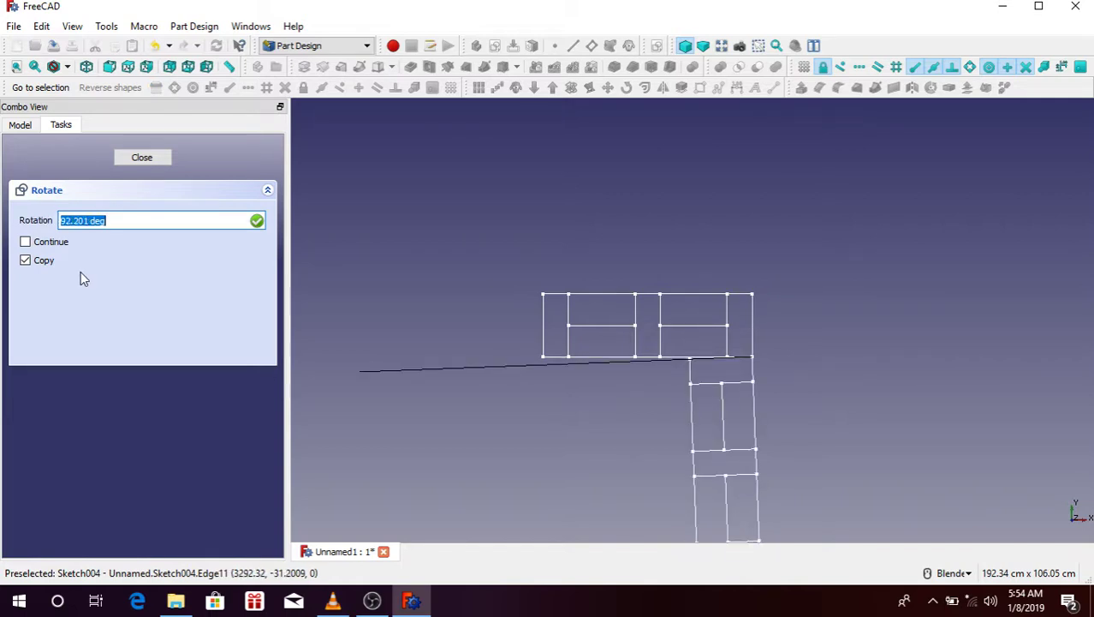
{"action": "left_click", "coordinate": [35, 242]}
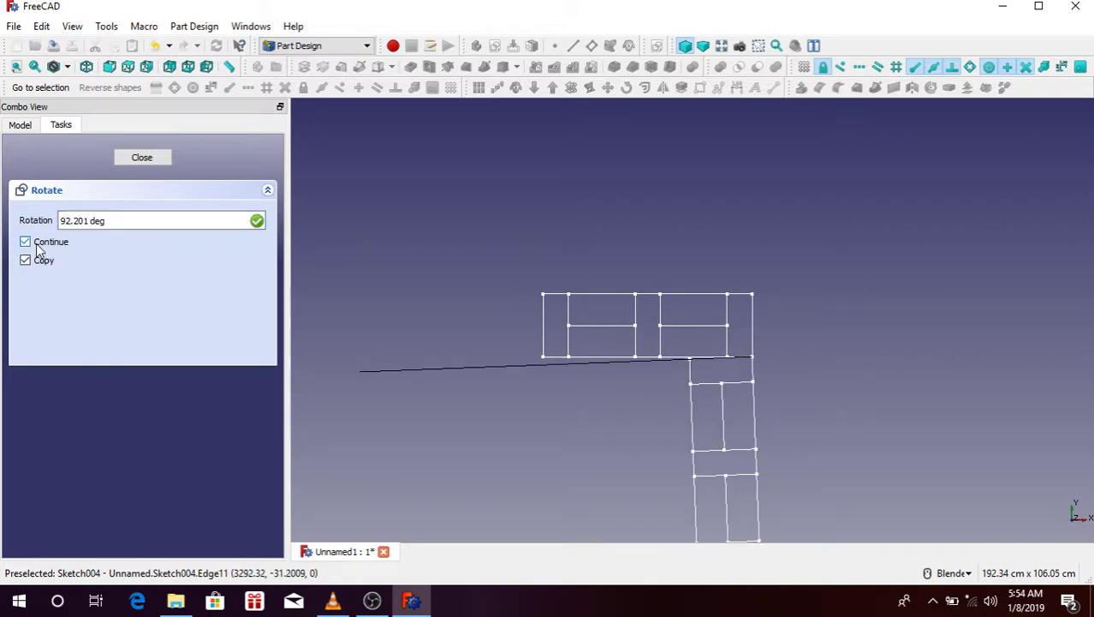
{"action": "left_click", "coordinate": [910, 357]}
Place two more 270° rotated copies to complete the four-arm cross.
{"action": "left_click", "coordinate": [753, 356]}
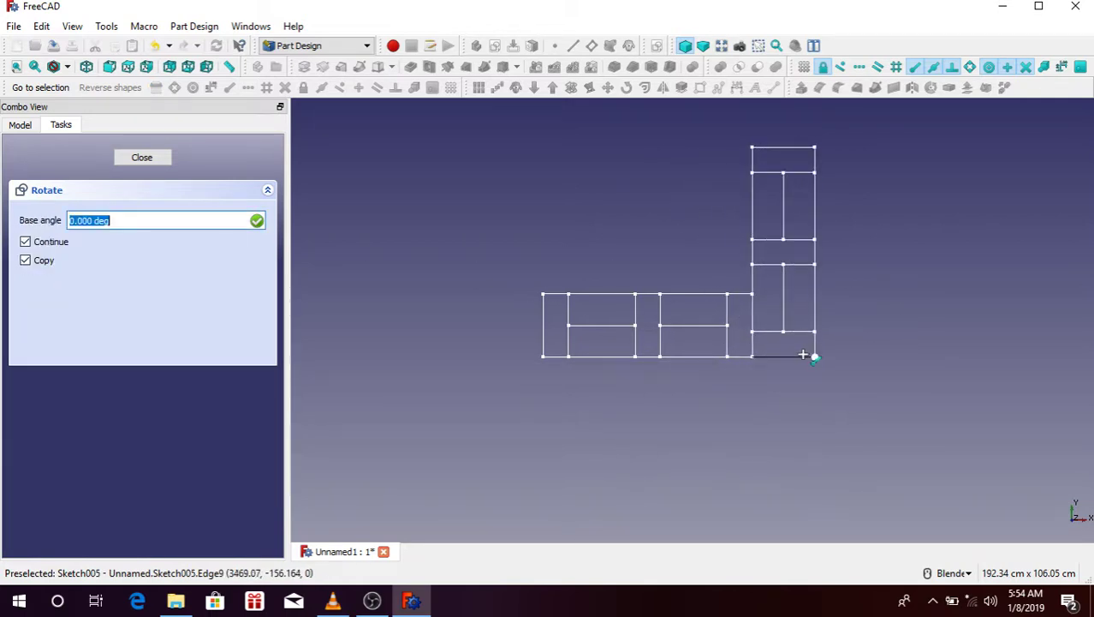
{"action": "left_click", "coordinate": [807, 354]}
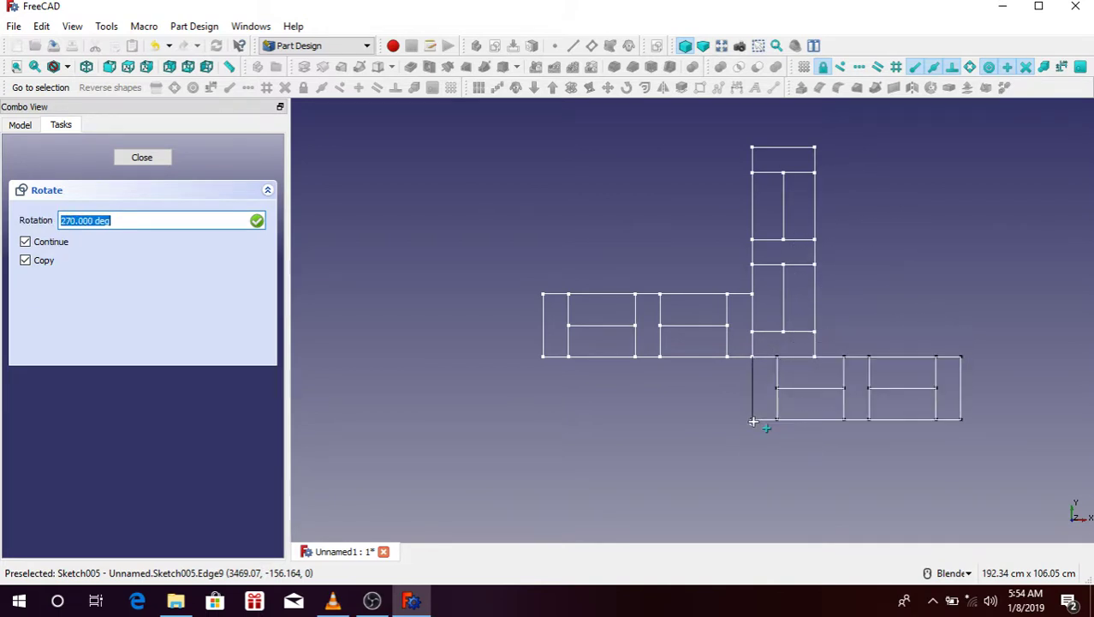
{"action": "left_click", "coordinate": [754, 420]}
{"action": "left_click", "coordinate": [752, 357]}
{"action": "left_click", "coordinate": [753, 420]}
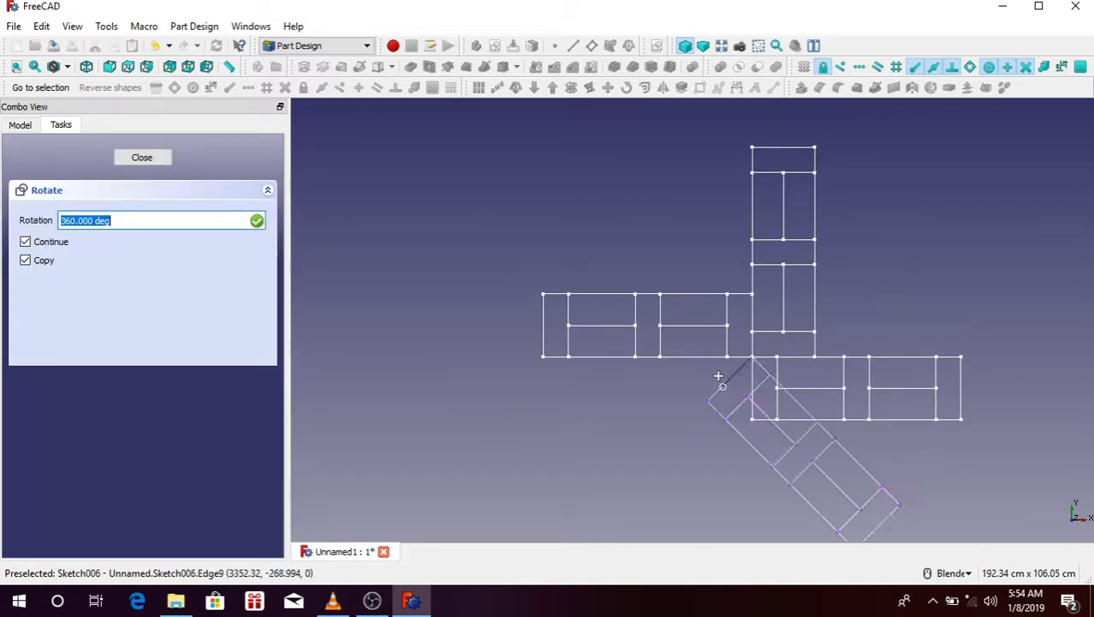
{"action": "left_click", "coordinate": [709, 353]}
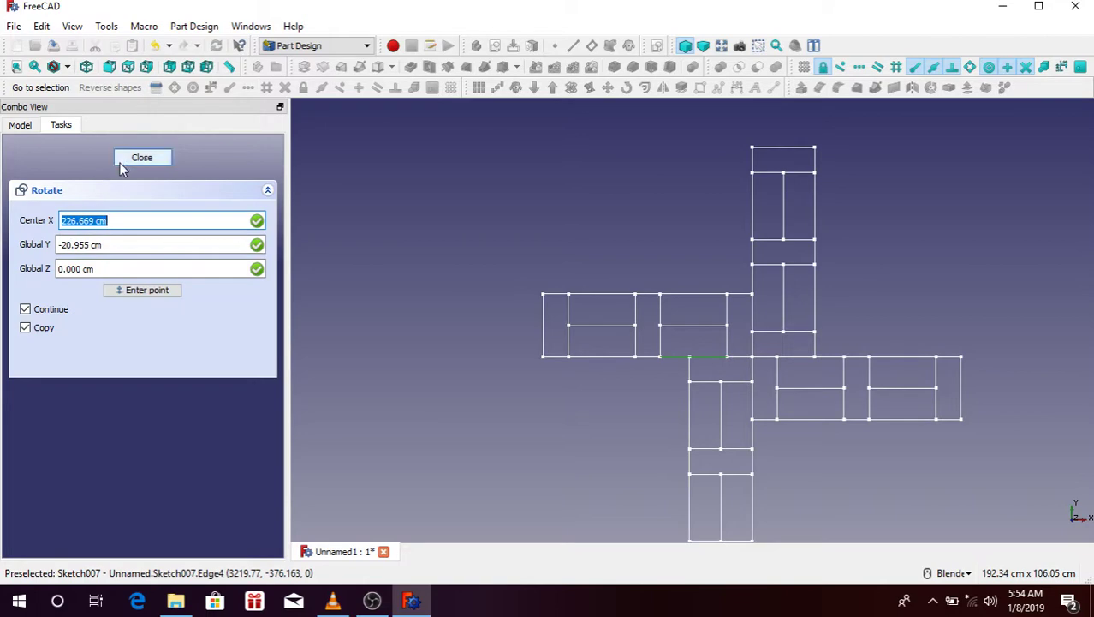
{"action": "left_click", "coordinate": [125, 158]}
Zoom out to show the circle and the cross, then bring OBS Studio forward.
{"action": "scroll", "coordinate": [580, 207], "scroll_direction": "down", "scroll_amount": 2}
{"action": "scroll", "coordinate": [738, 234], "scroll_direction": "down", "scroll_amount": 4}
{"action": "scroll", "coordinate": [858, 237], "scroll_direction": "up", "scroll_amount": 4}
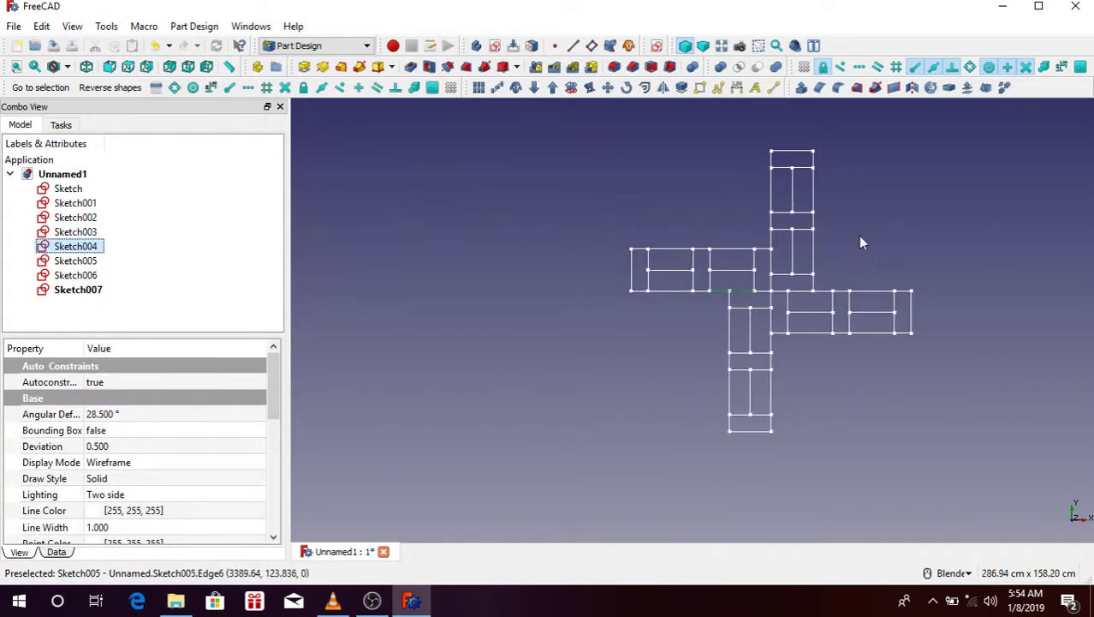
{"action": "scroll", "coordinate": [786, 236], "scroll_direction": "down", "scroll_amount": 2}
{"action": "scroll", "coordinate": [775, 253], "scroll_direction": "up", "scroll_amount": 1}
{"action": "scroll", "coordinate": [761, 271], "scroll_direction": "down", "scroll_amount": 3}
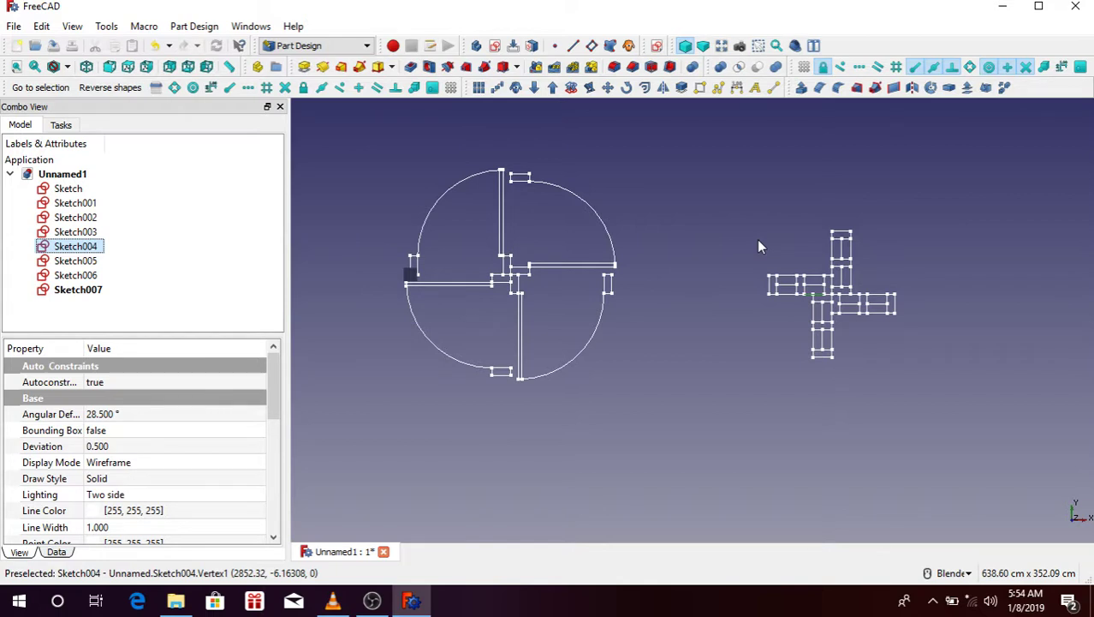
{"action": "left_click", "coordinate": [371, 600]}
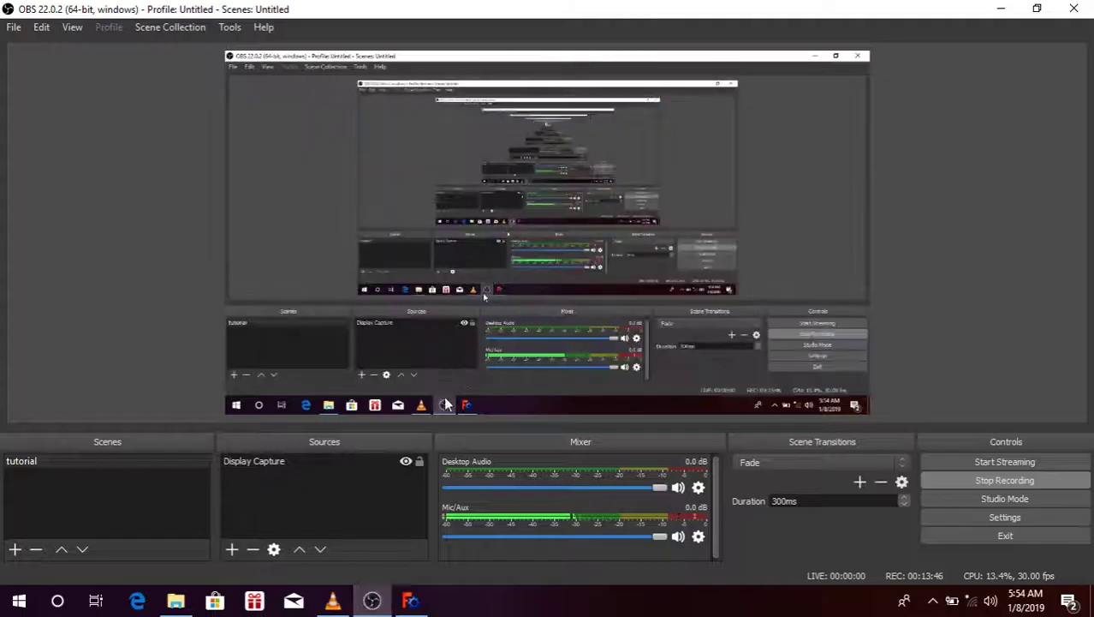